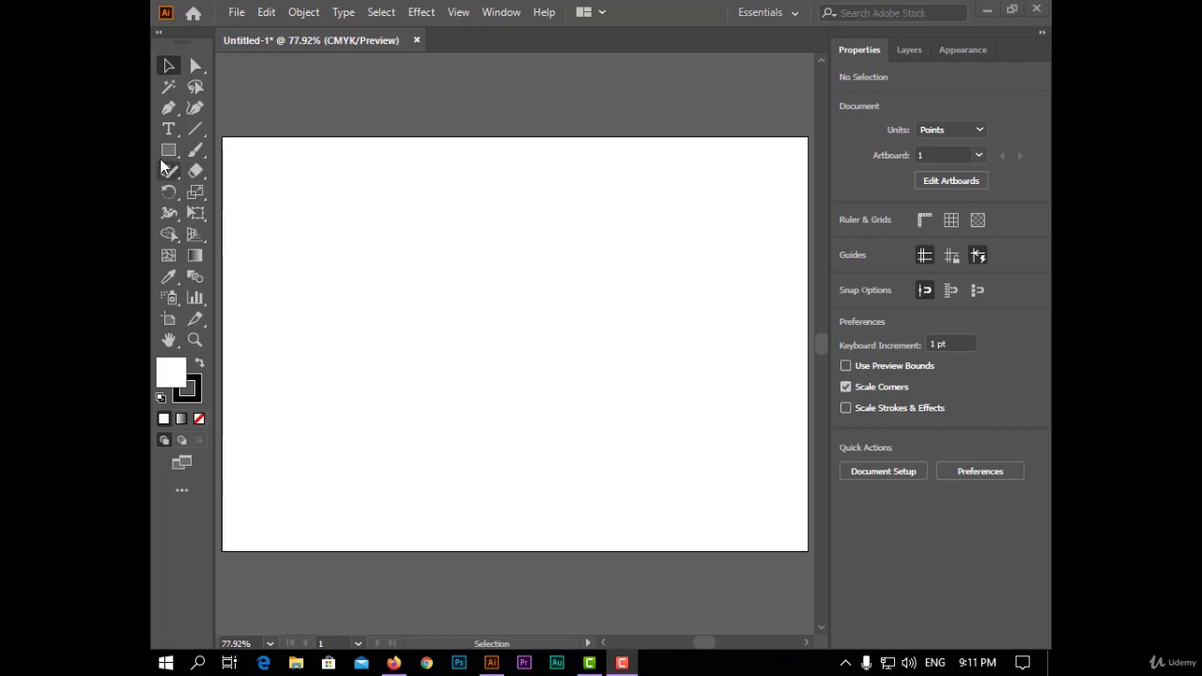
# Step: Draw a rectangle about 295 pt wide and 259 pt high on the artboard's upper-left area and fill it orange
pyautogui.press('m')
pyautogui.moveTo(357, 216); pyautogui.dragTo(564, 397)
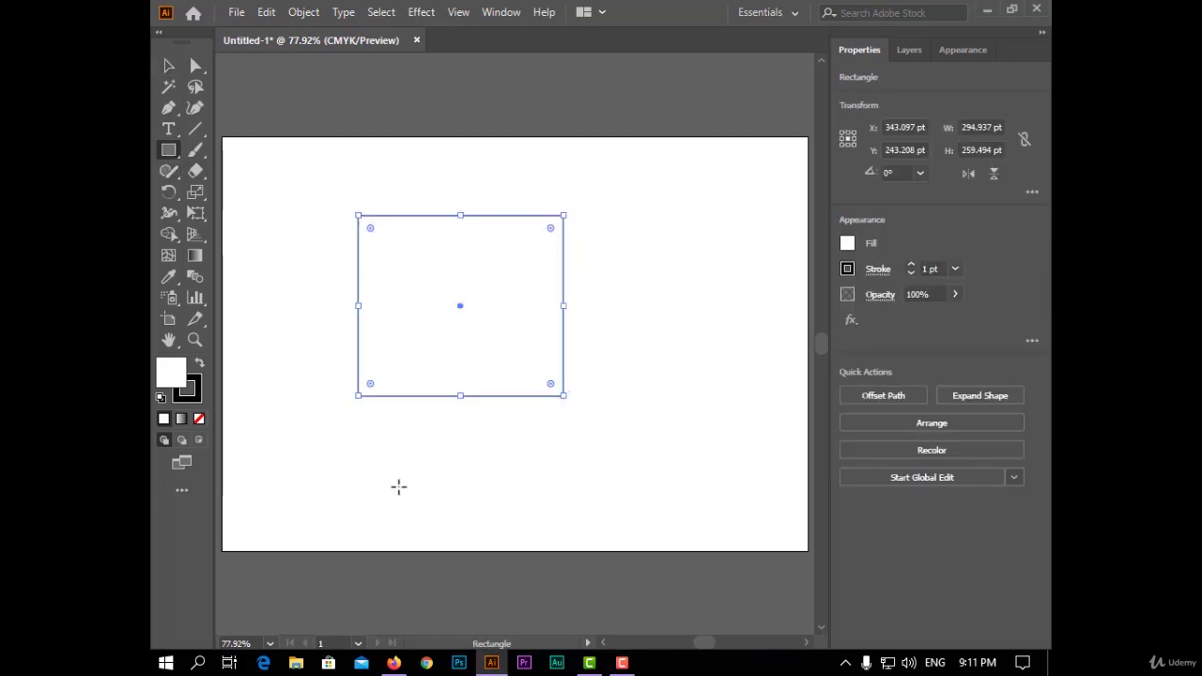
pyautogui.click(847, 245)
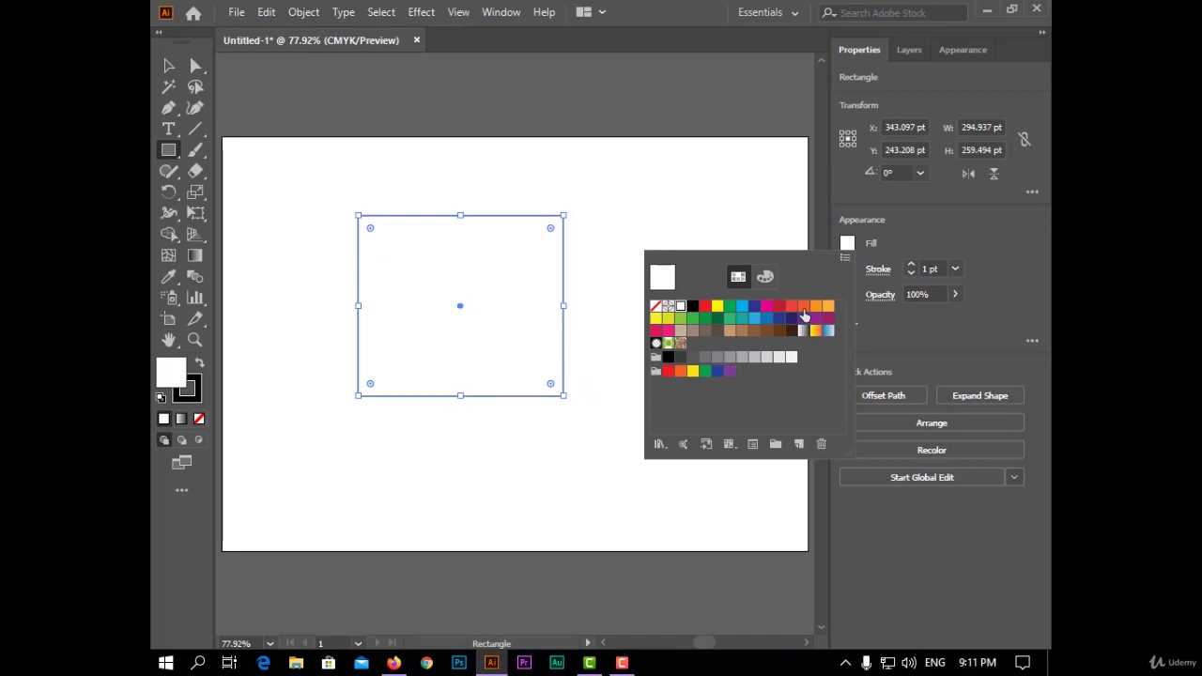
pyautogui.click(804, 308)
# Step: Increase the orange rectangle's black stroke to 7 pt
pyautogui.click(910, 265)
pyautogui.click(910, 265)
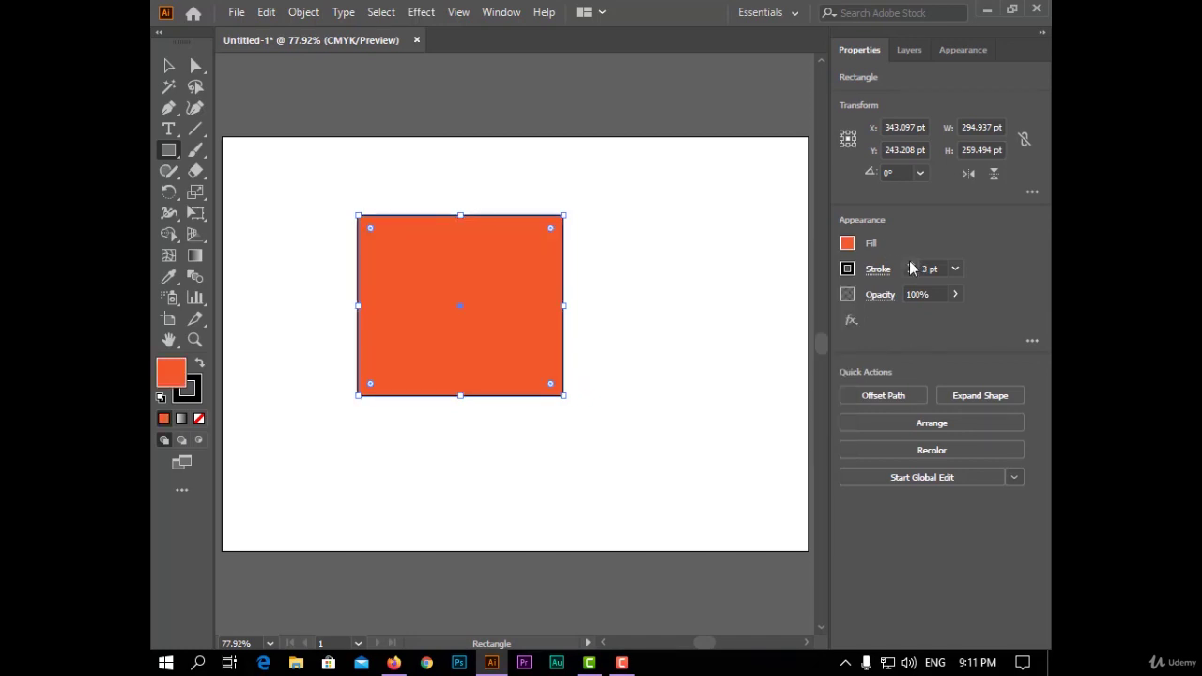
pyautogui.click(909, 265)
pyautogui.click(910, 265)
pyautogui.click(909, 265)
pyautogui.click(910, 265)
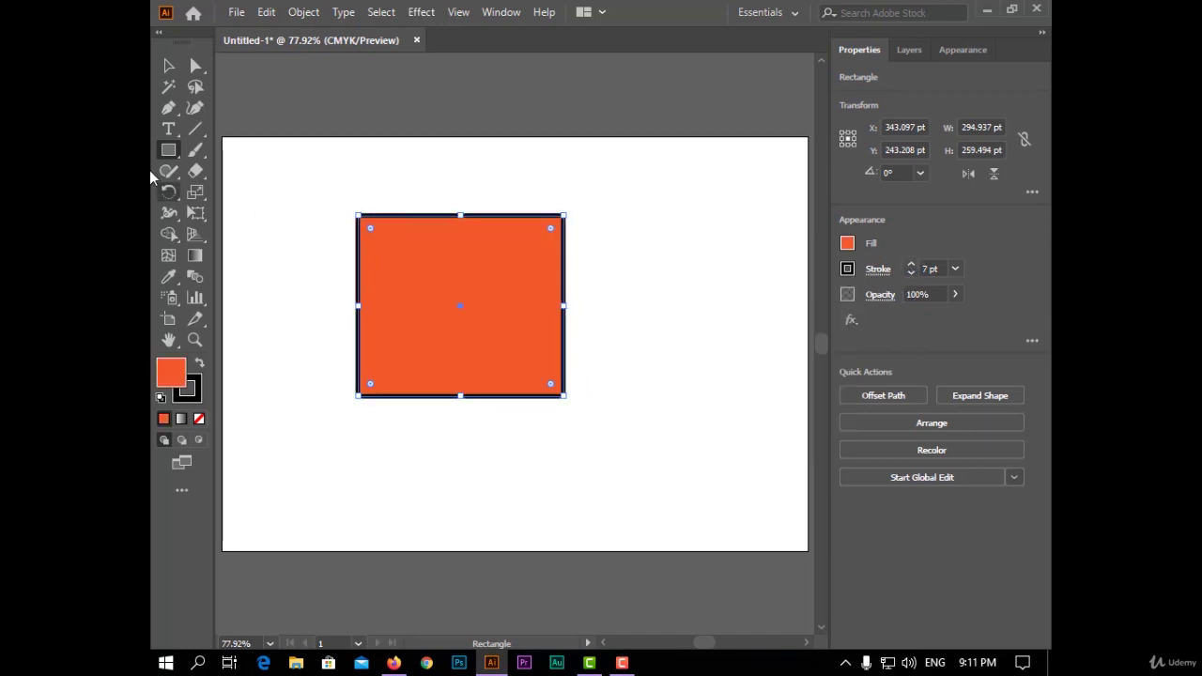
# Step: Draw a square of about 351 pt overlapping the orange rectangle's lower-right corner and fill it dark red
pyautogui.moveTo(471, 265); pyautogui.dragTo(715, 507)
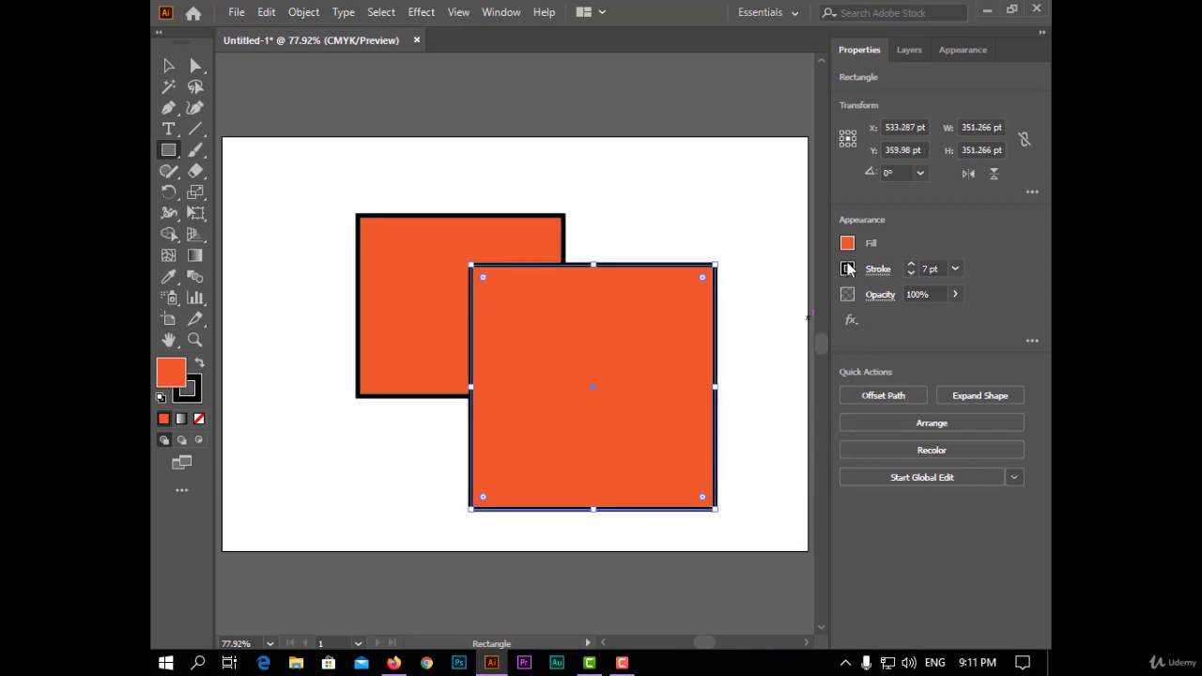
pyautogui.click(848, 243)
pyautogui.click(778, 306)
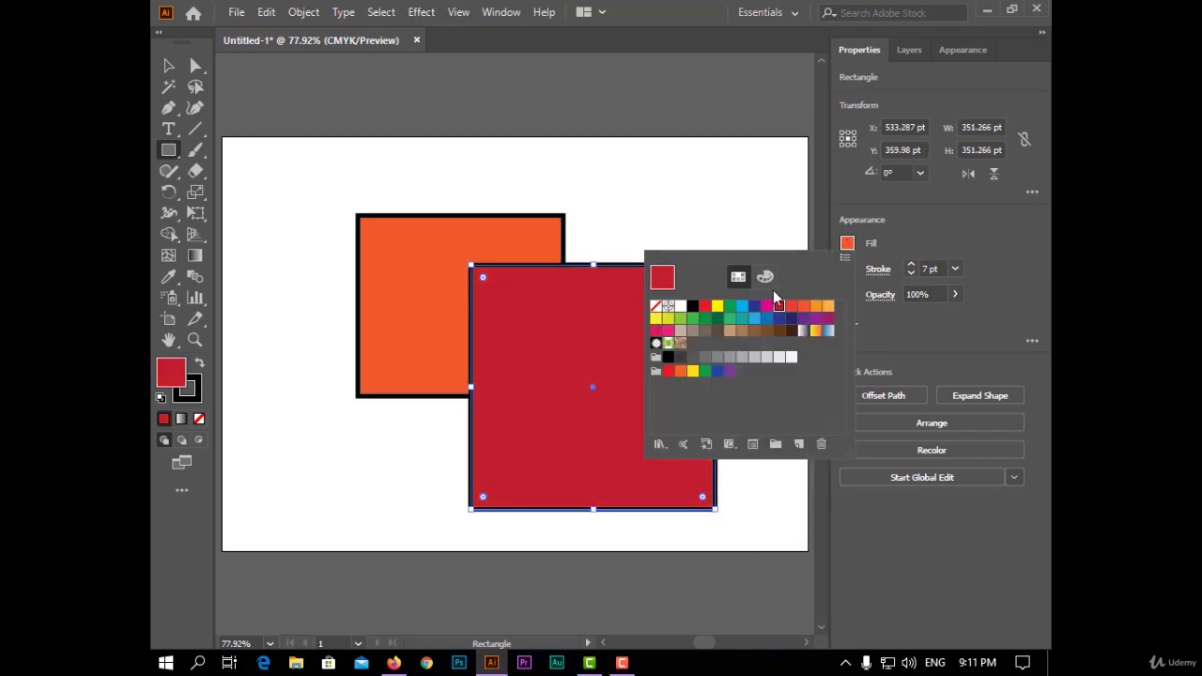
pyautogui.click(915, 330)
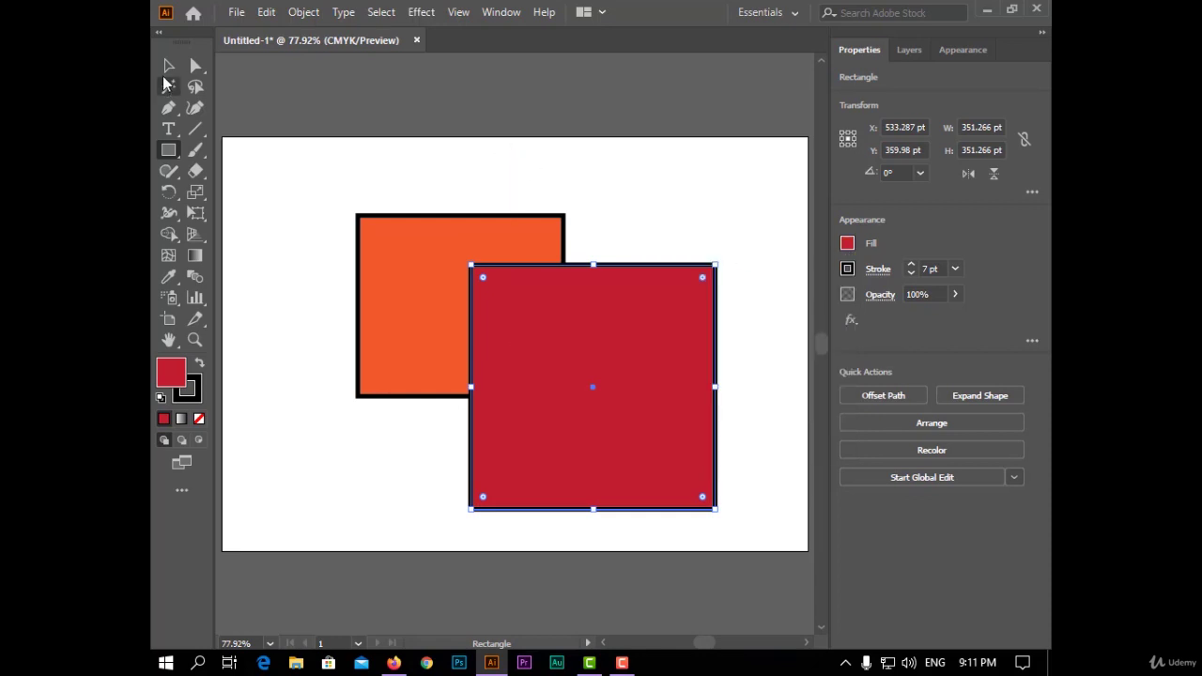
# Step: Group the orange rectangle with the dark red square and apply the Pathfinder Add effect to the group
pyautogui.click(168, 66)
pyautogui.moveTo(381, 163); pyautogui.dragTo(658, 448)
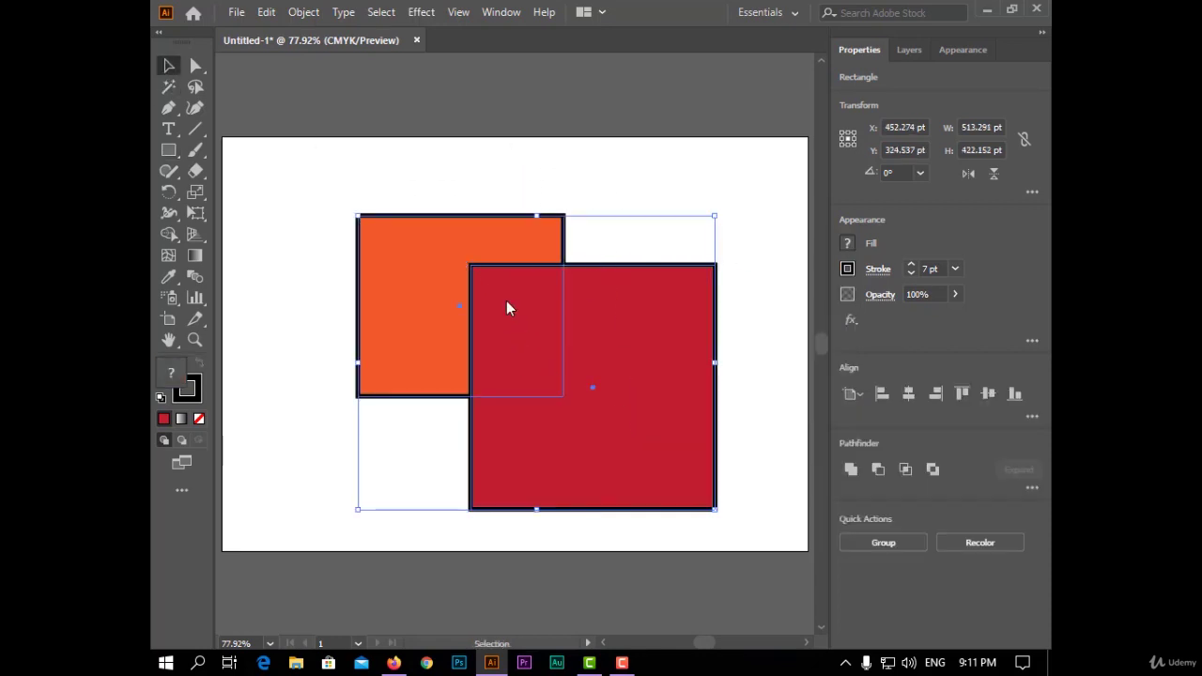
pyautogui.rightClick(507, 309)
pyautogui.click(627, 393)
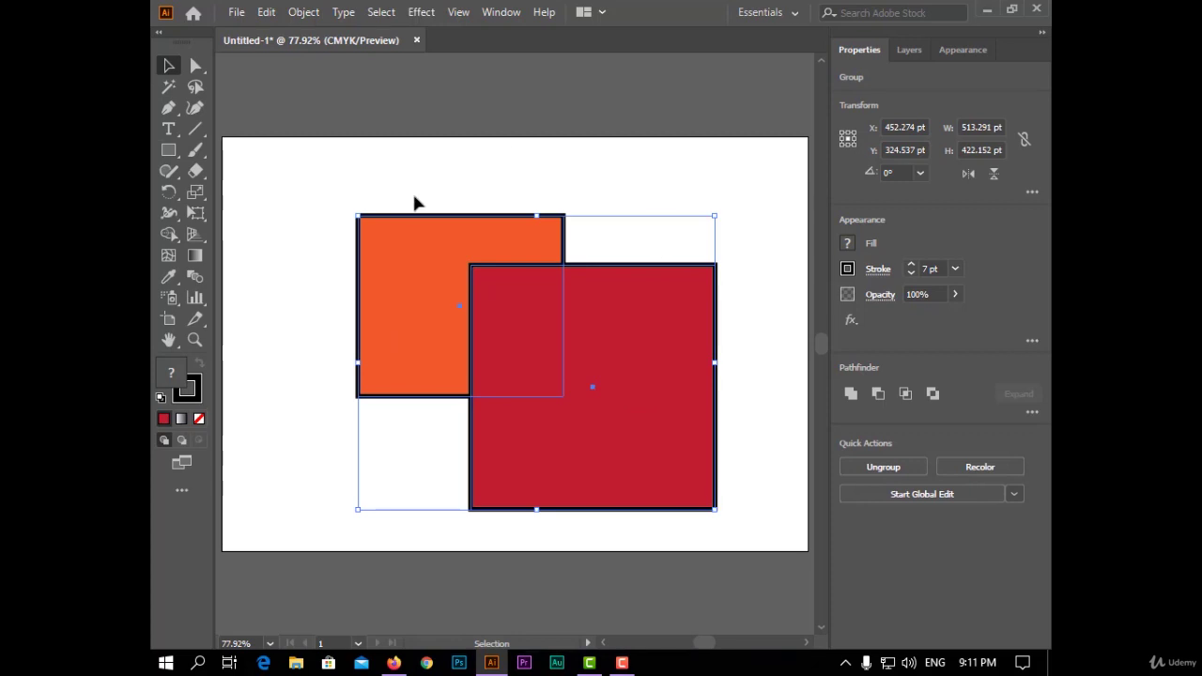
pyautogui.click(421, 12)
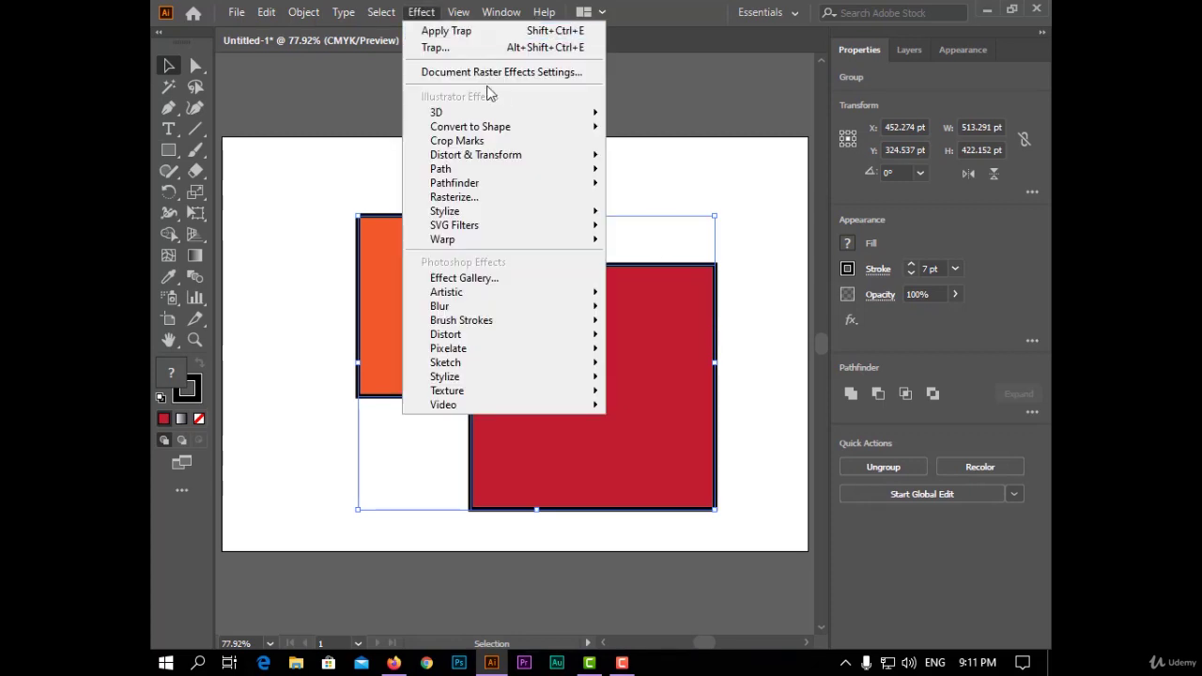
pyautogui.moveTo(552, 183)
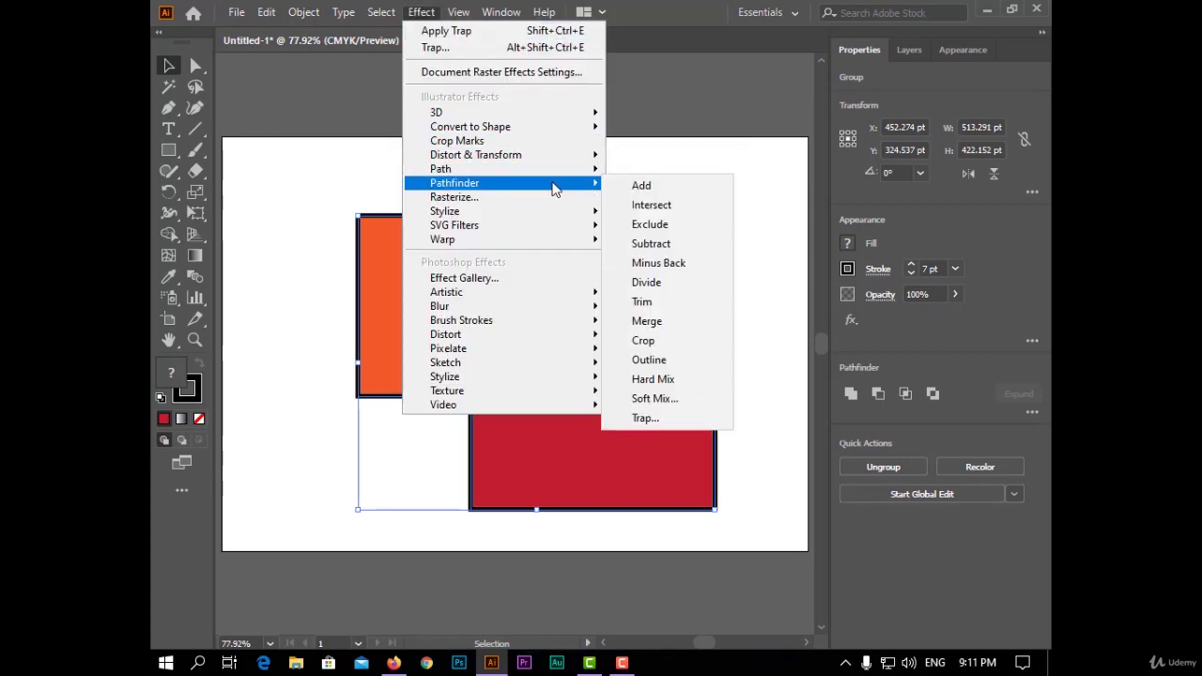
pyautogui.click(640, 188)
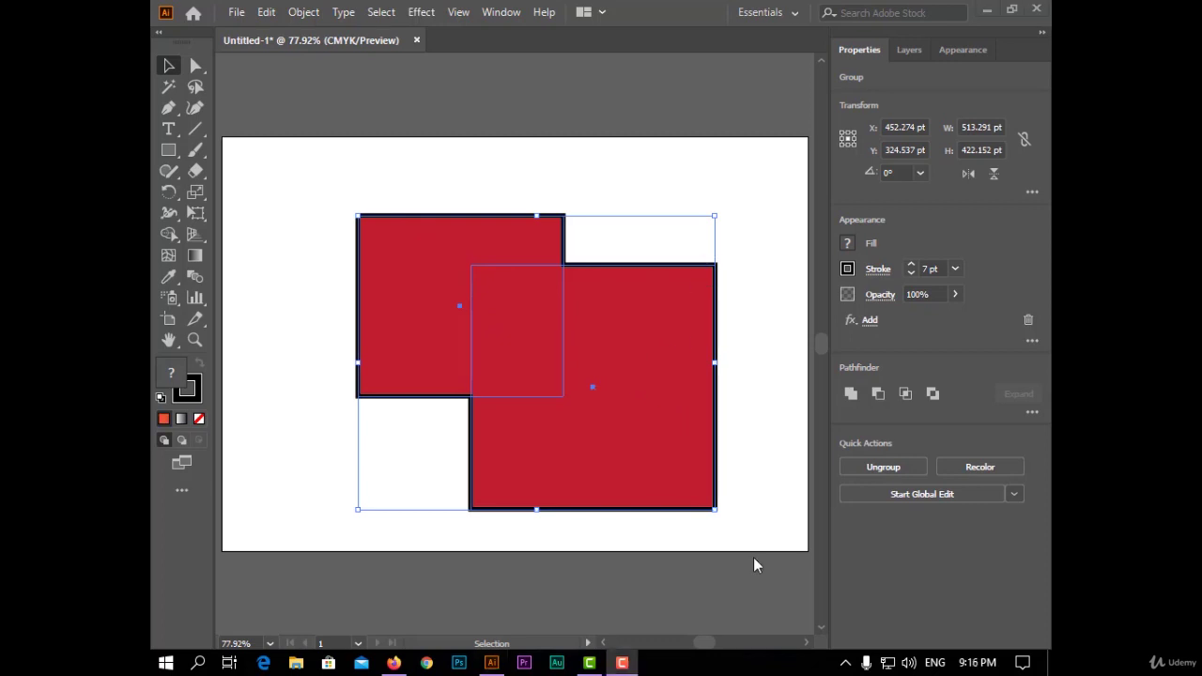
# Step: Undo the Add effect and ungroup the orange rectangle and the red square
pyautogui.press('a')
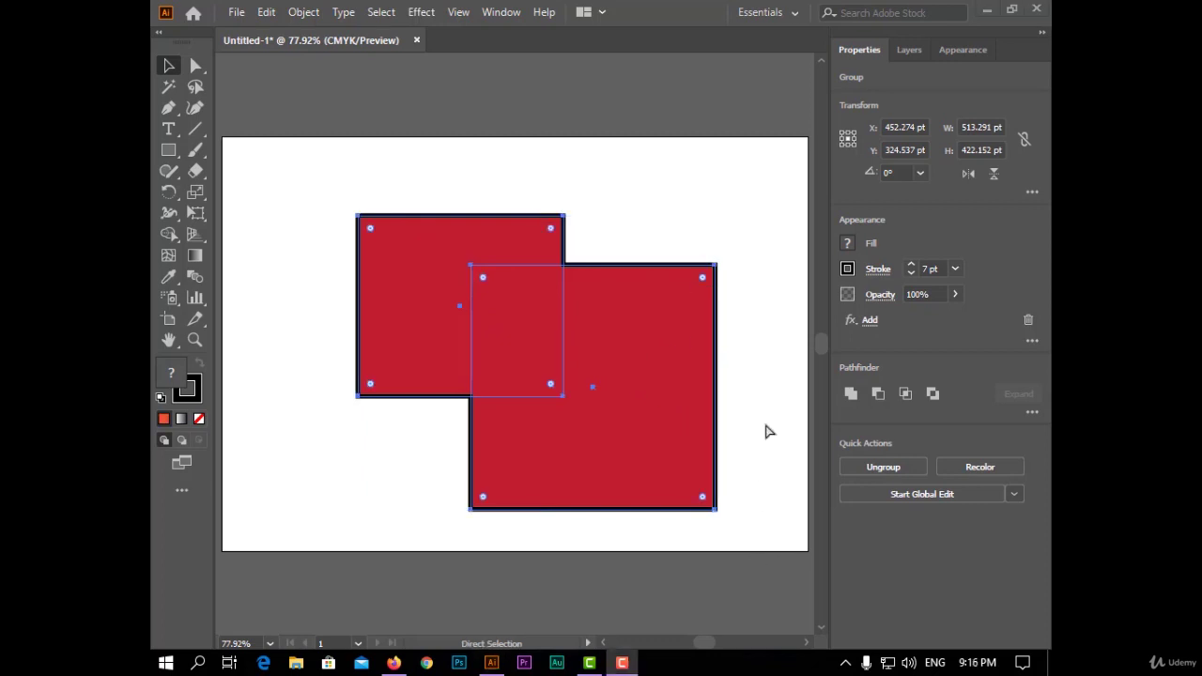
pyautogui.press('v')
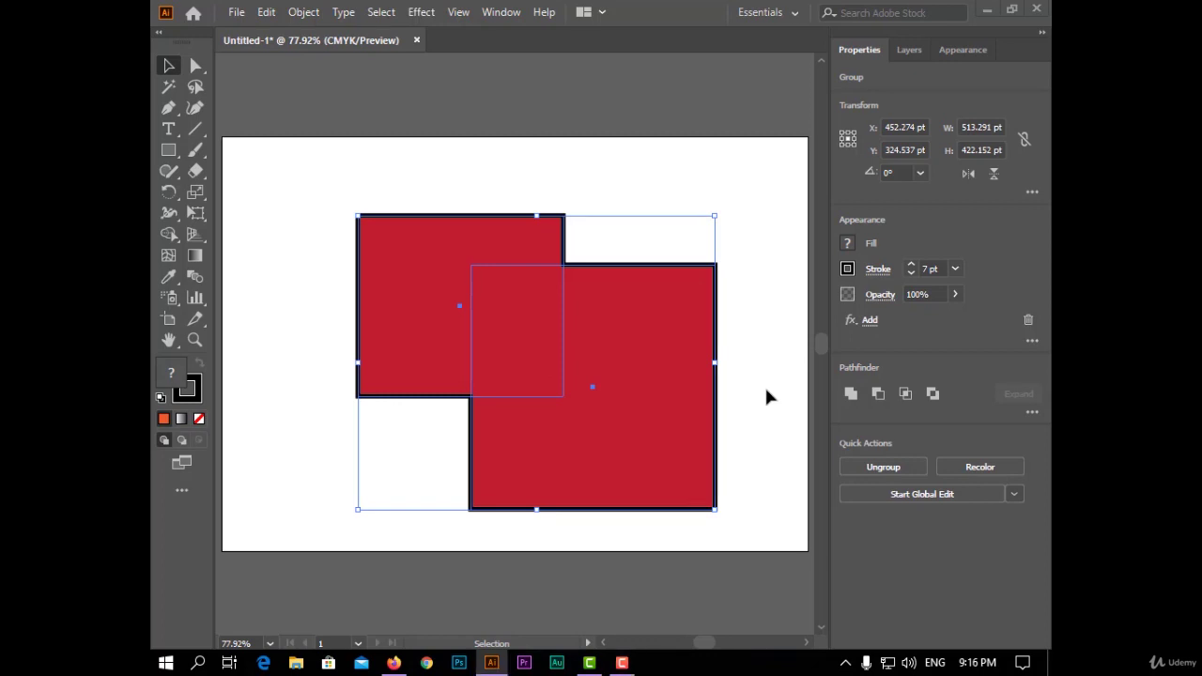
pyautogui.hotkey('ctrl', 'z')
pyautogui.click(759, 394)
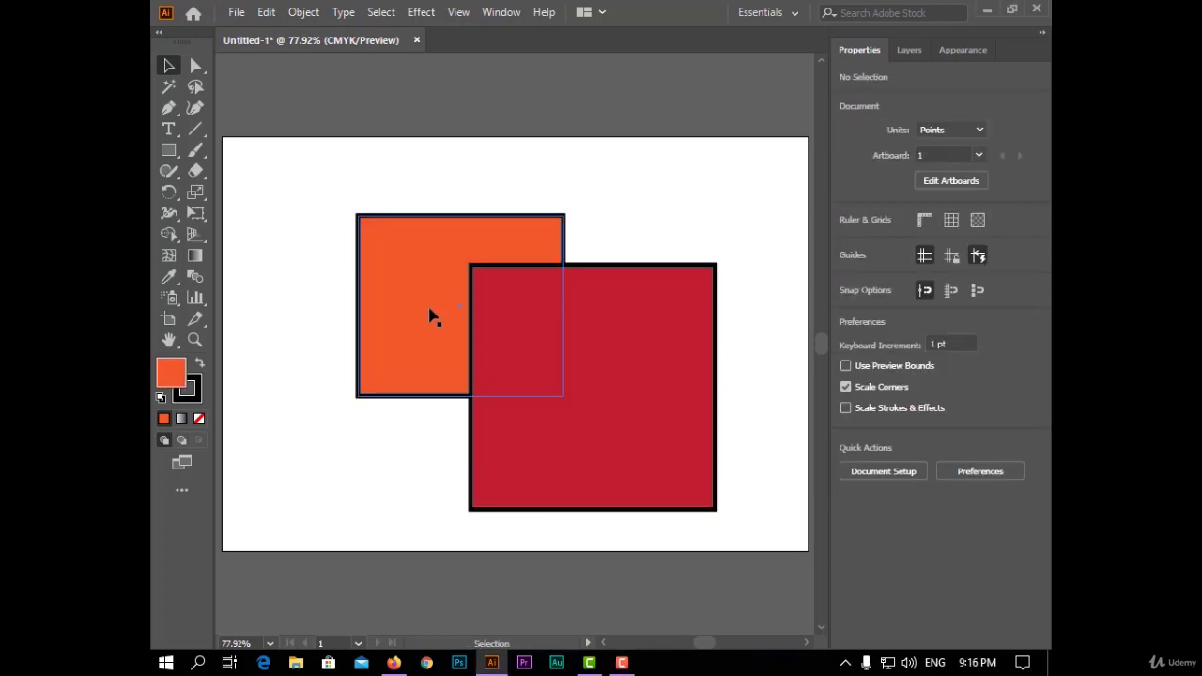
pyautogui.click(430, 312)
pyautogui.rightClick(430, 309)
pyautogui.click(572, 457)
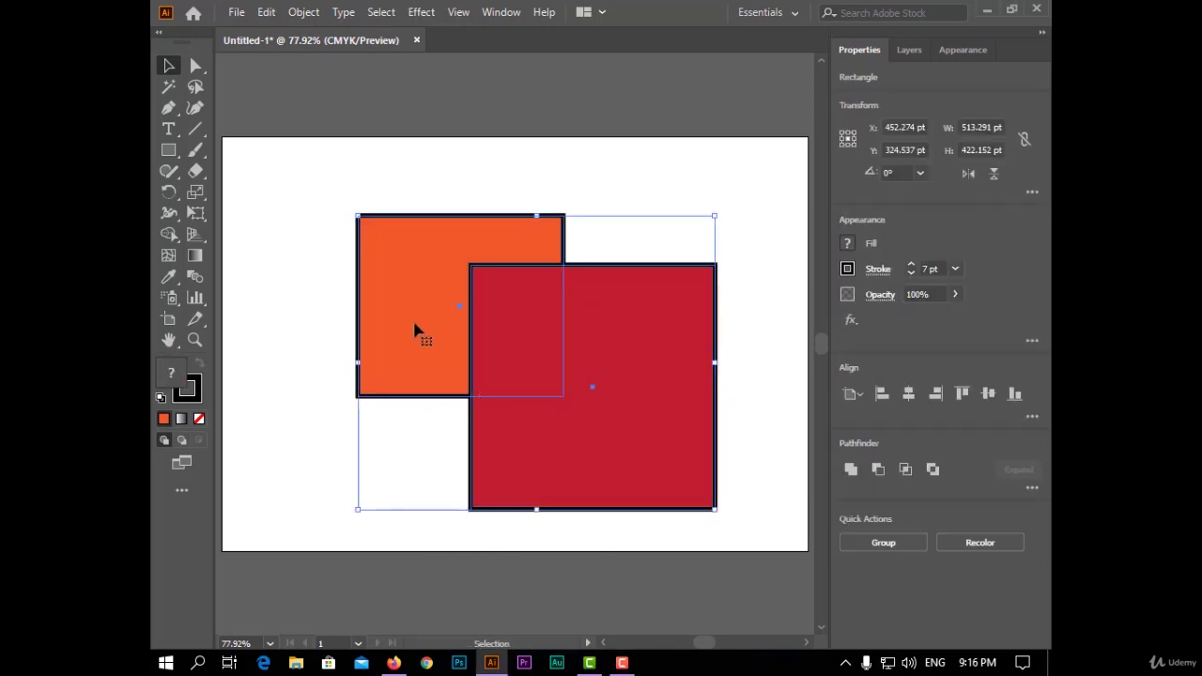
# Step: Bring the orange rectangle to the front of the red square
pyautogui.click(377, 402)
pyautogui.click(422, 373)
pyautogui.rightClick(423, 373)
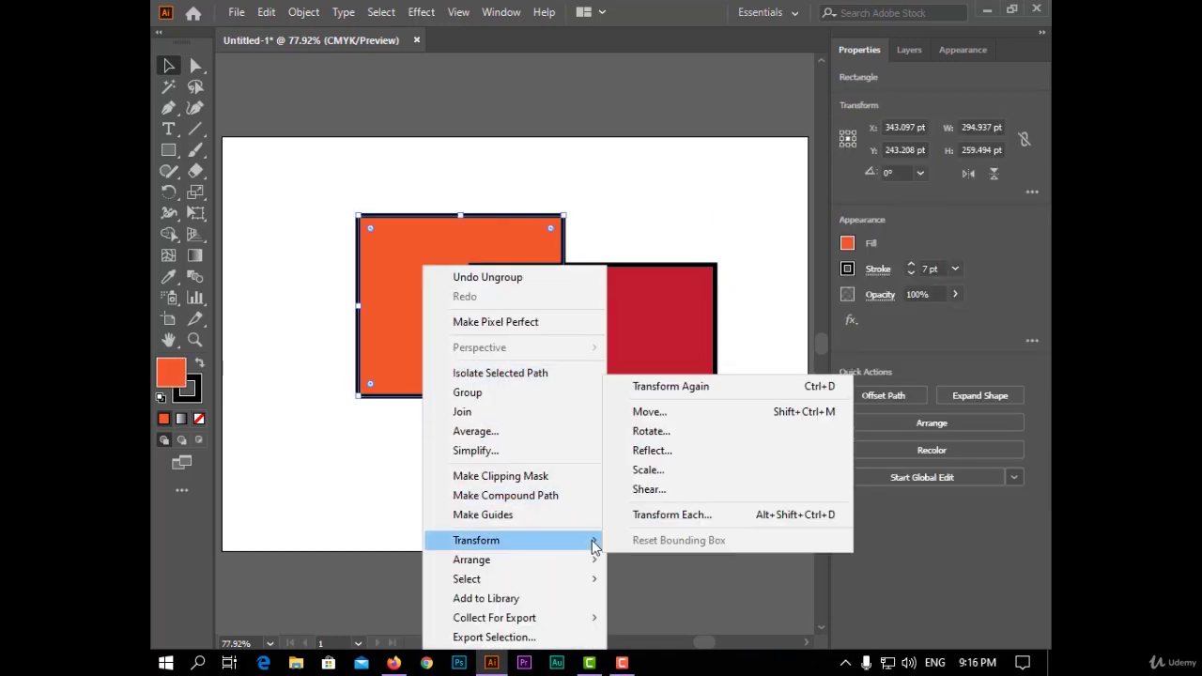
pyautogui.moveTo(592, 559)
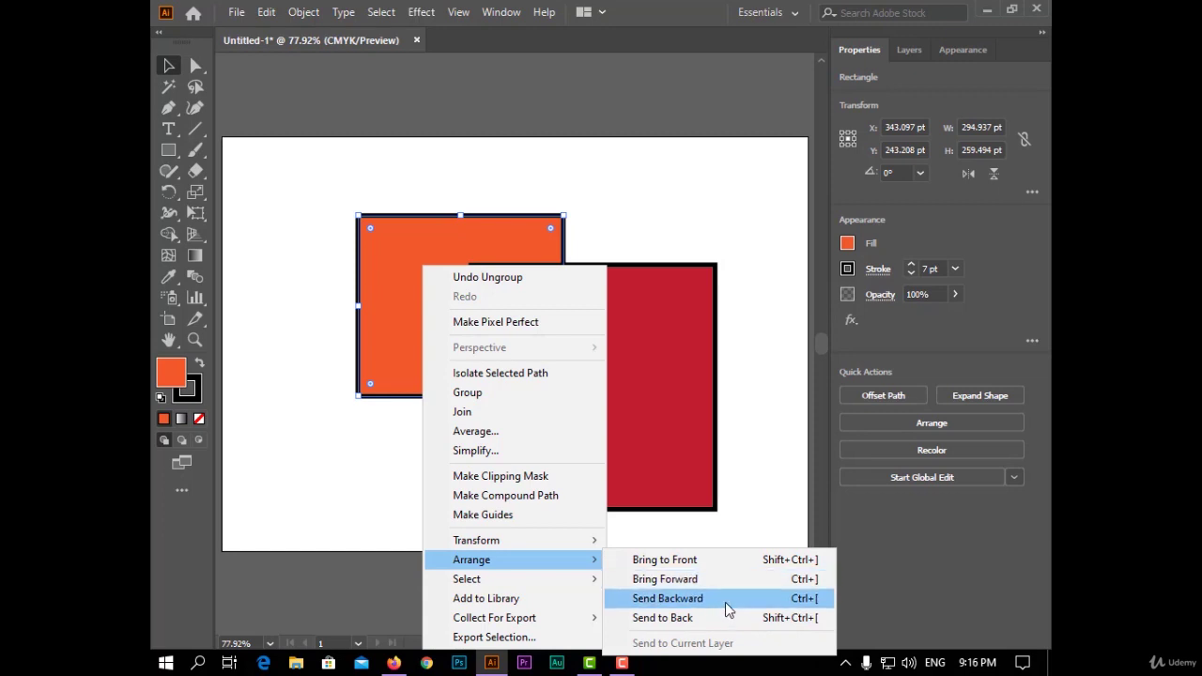
pyautogui.click(711, 561)
pyautogui.click(563, 532)
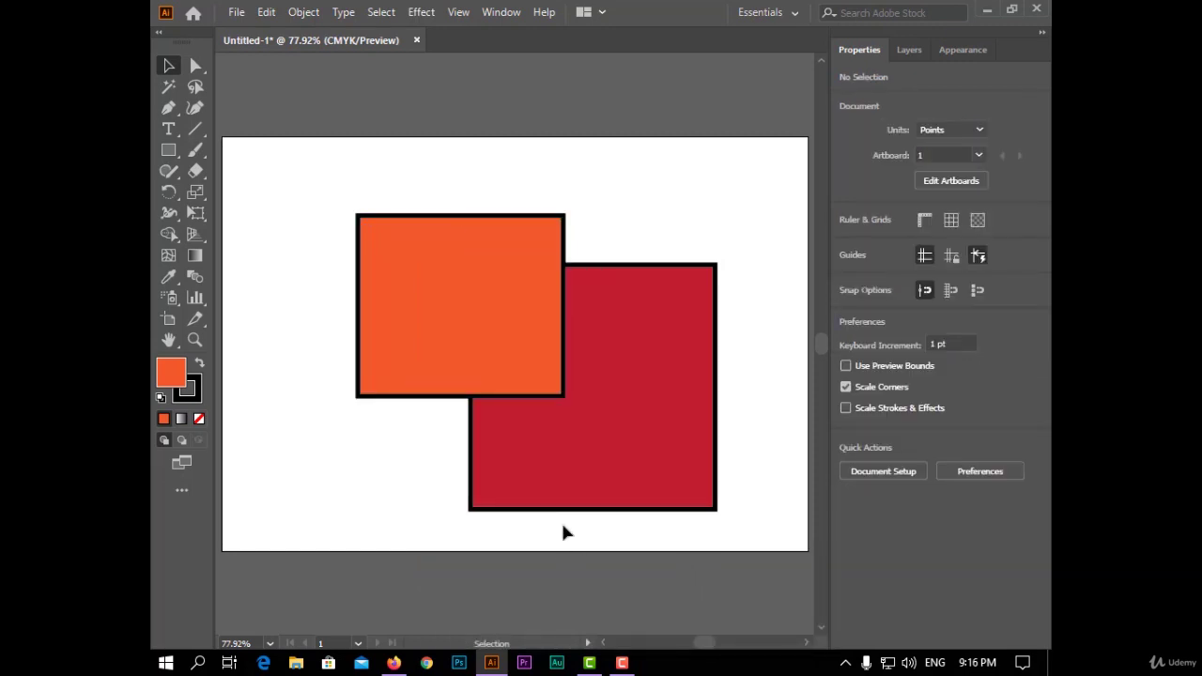
# Step: Group both shapes with the orange one in front and apply the Pathfinder Add effect
pyautogui.moveTo(599, 336); pyautogui.dragTo(509, 290)
pyautogui.rightClick(509, 290)
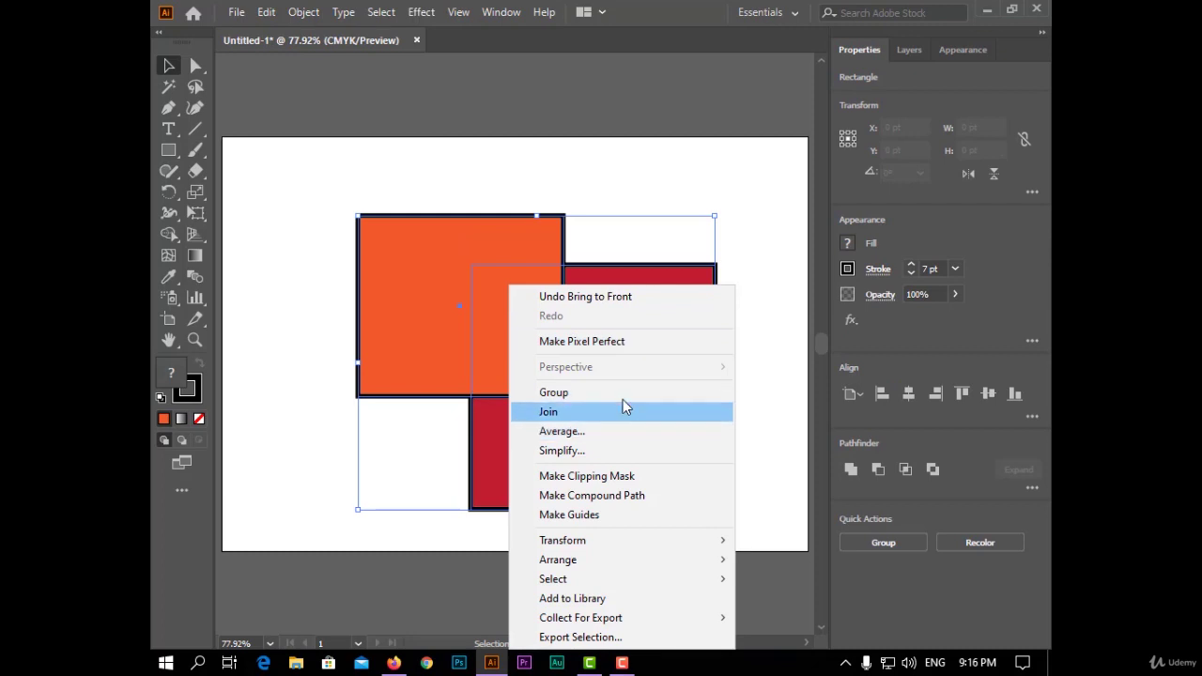
pyautogui.click(620, 391)
pyautogui.click(420, 11)
pyautogui.moveTo(552, 184)
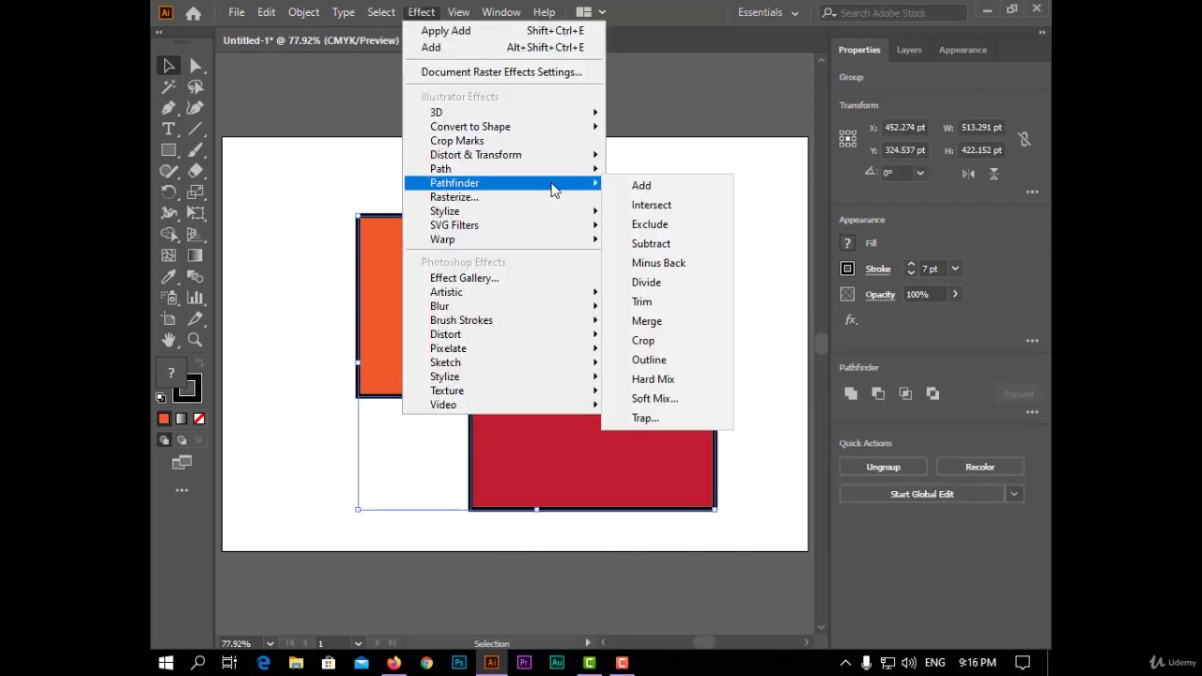
pyautogui.click(666, 191)
pyautogui.click(794, 314)
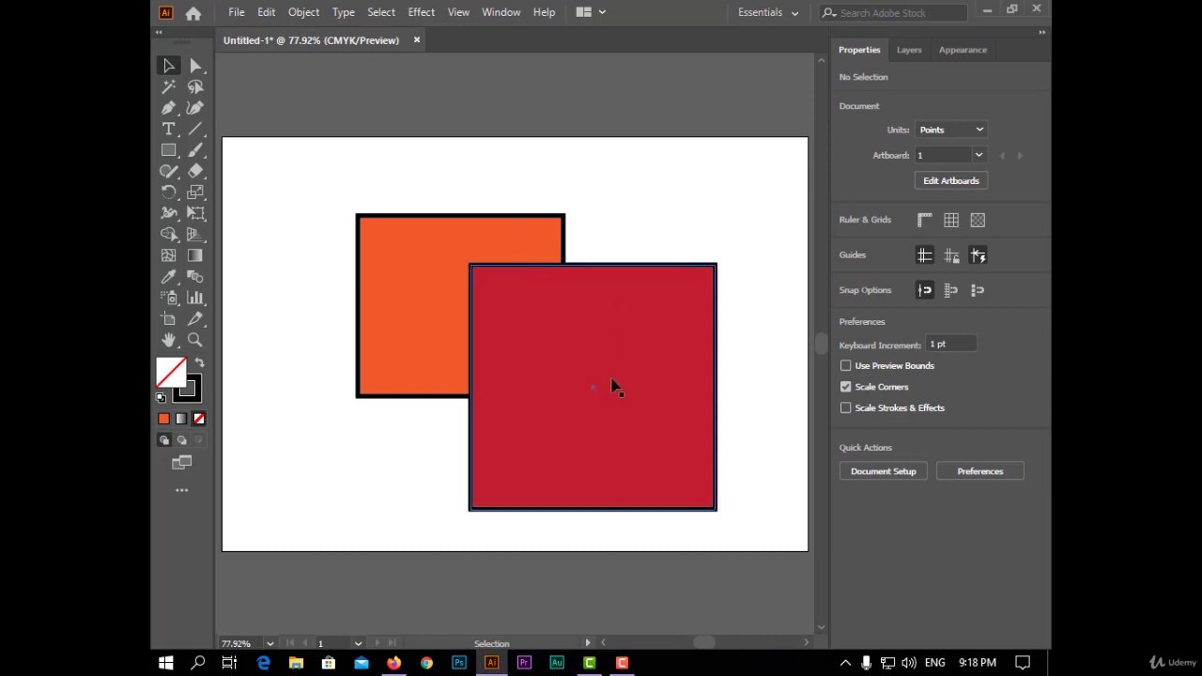
# Step: Group both shapes with the red square in front and apply the Pathfinder Intersect effect
pyautogui.moveTo(464, 145); pyautogui.dragTo(521, 332)
pyautogui.rightClick(512, 333)
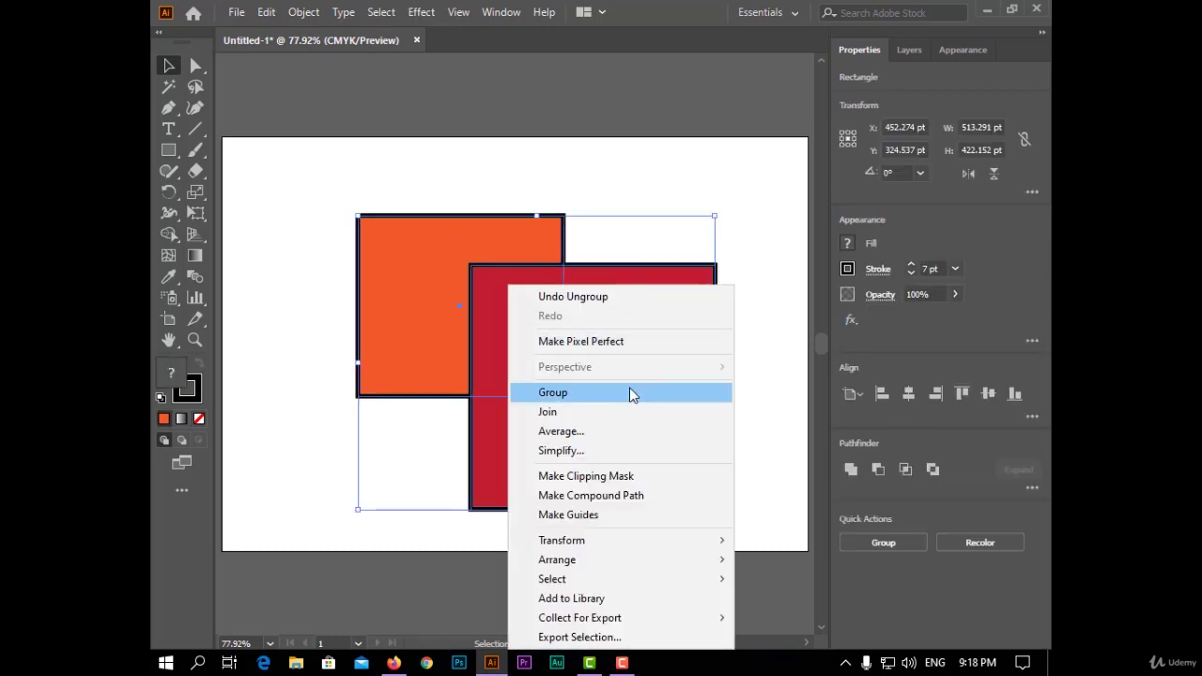
pyautogui.click(630, 393)
pyautogui.click(432, 15)
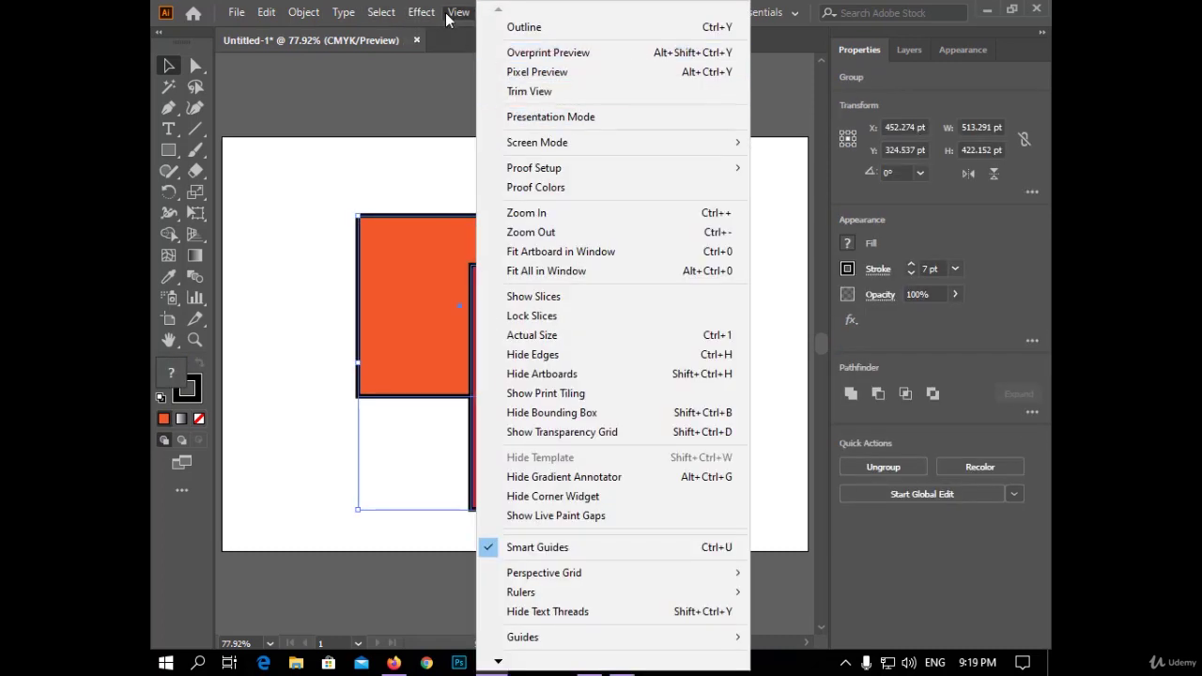
pyautogui.moveTo(575, 187)
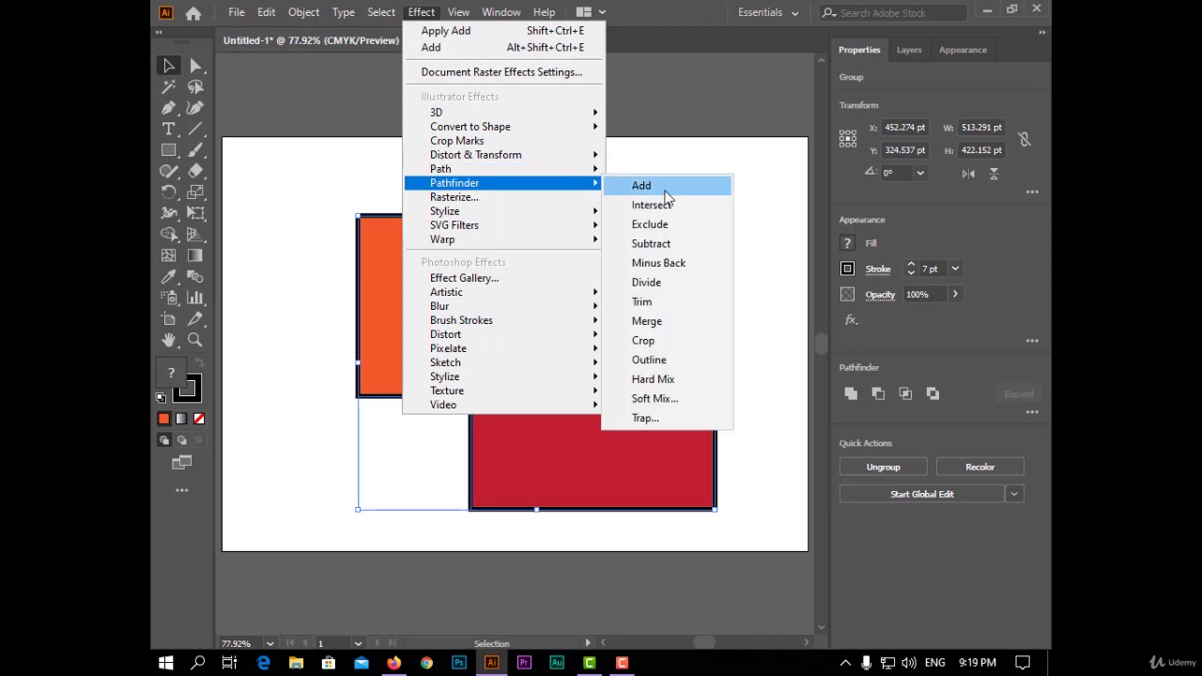
pyautogui.click(718, 215)
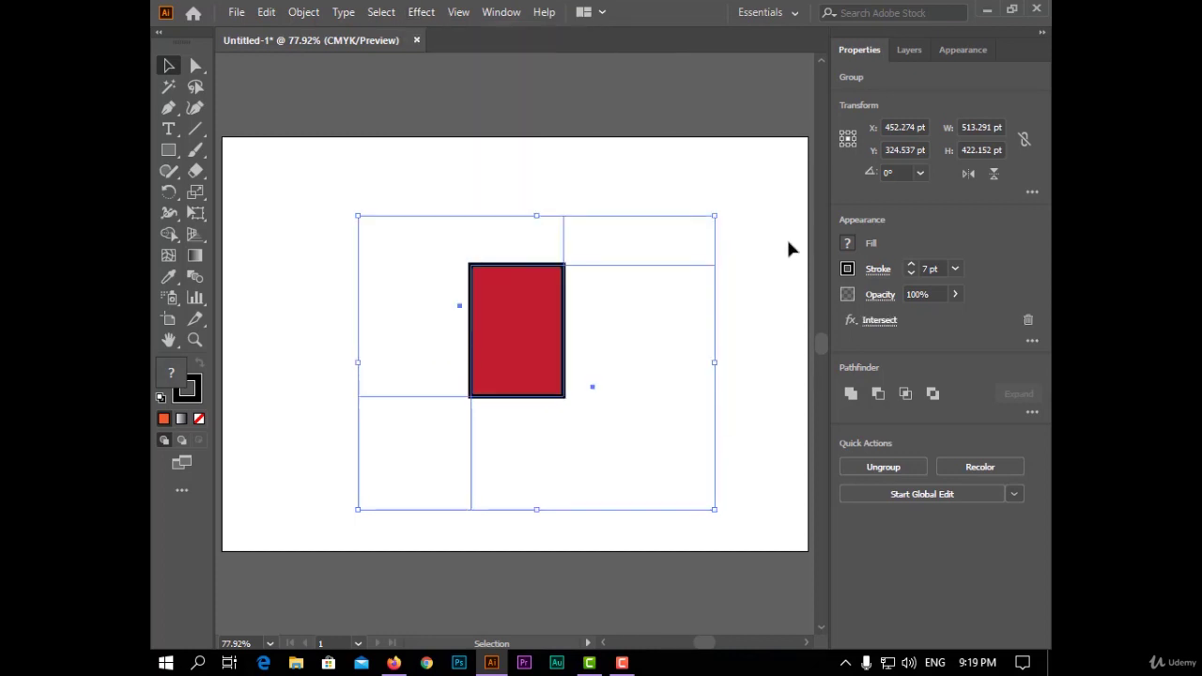
pyautogui.click(775, 252)
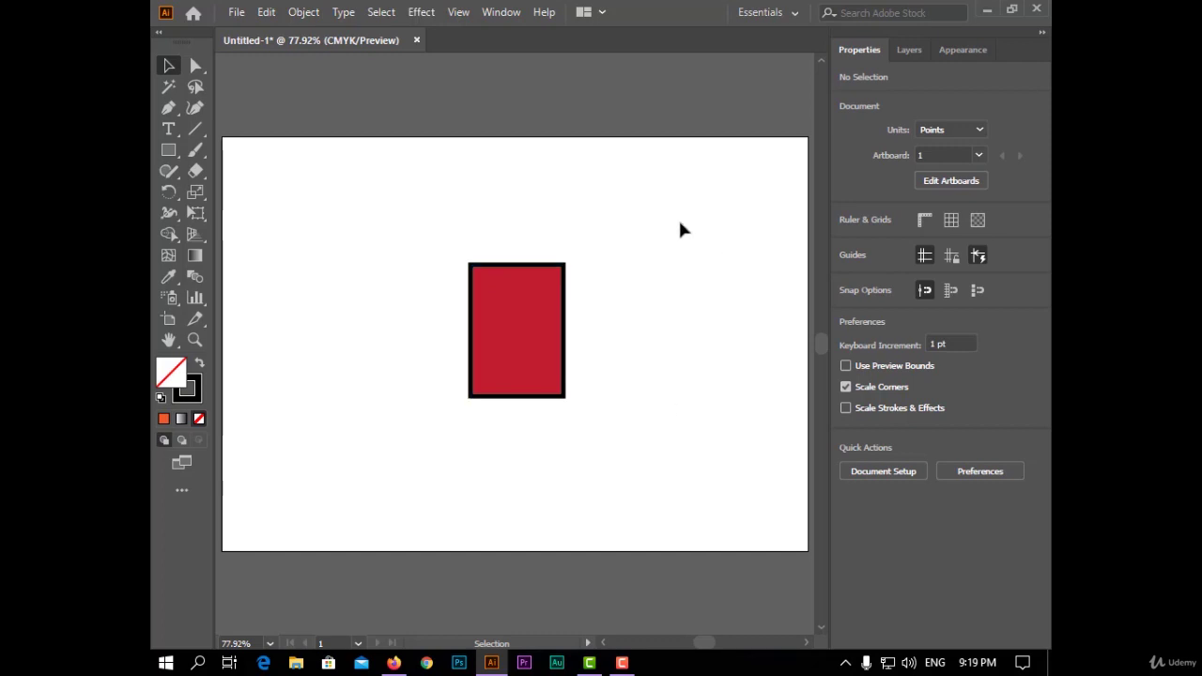
pyautogui.click(450, 376)
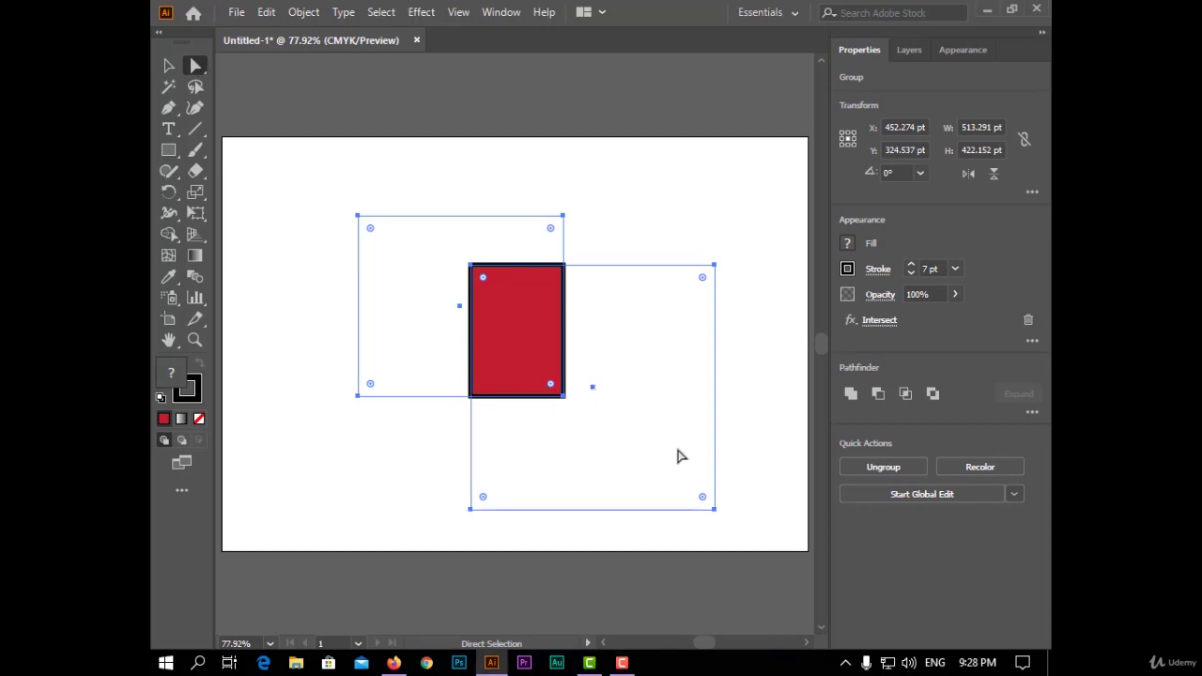
# Step: Group the separate orange and red shapes and apply the Pathfinder Exclude effect to the group
pyautogui.moveTo(625, 451); pyautogui.dragTo(542, 430)
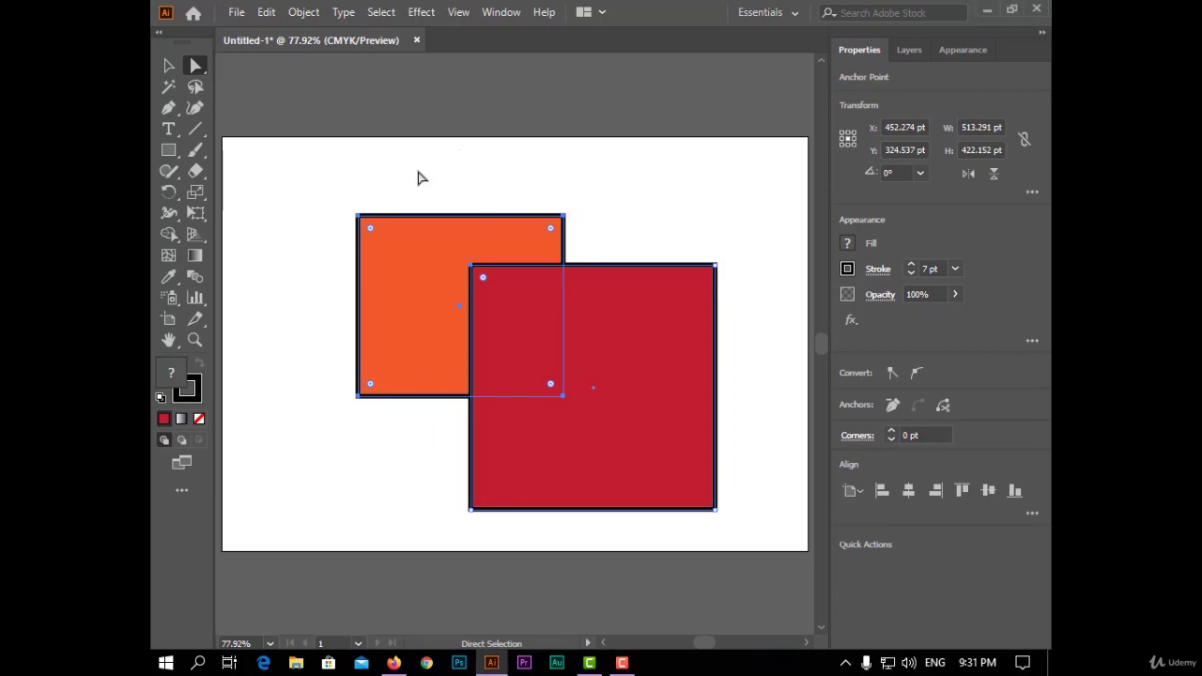
pyautogui.moveTo(418, 173); pyautogui.dragTo(627, 411)
pyautogui.rightClick(517, 310)
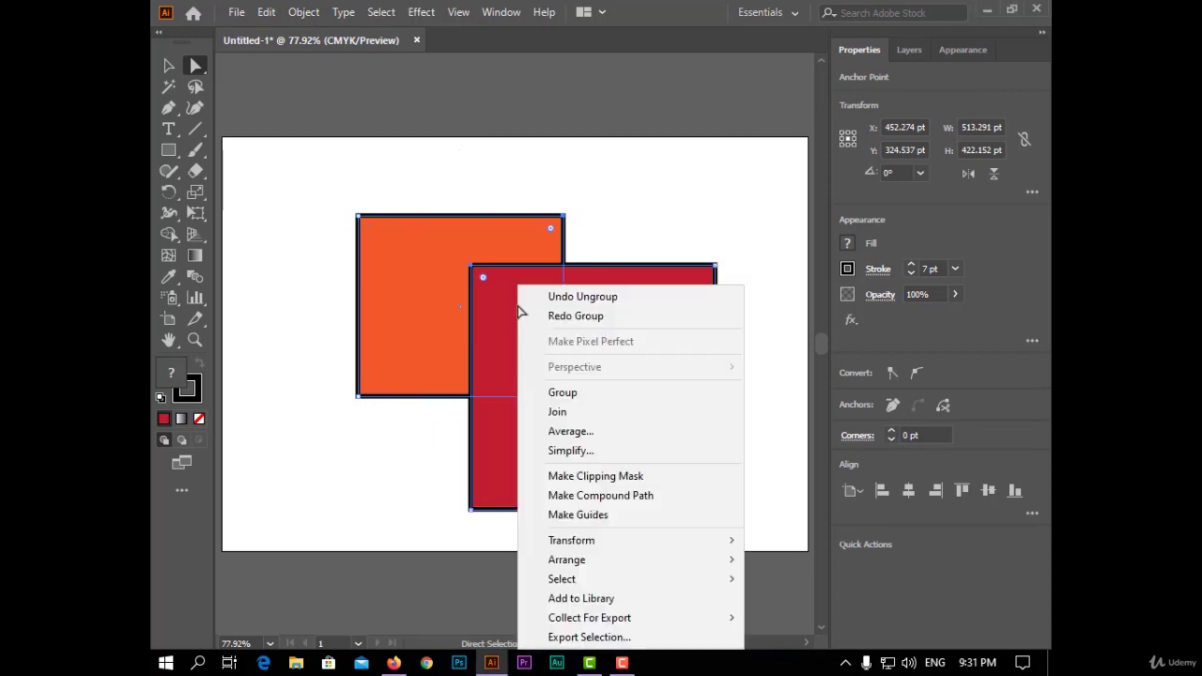
pyautogui.click(612, 394)
pyautogui.click(420, 11)
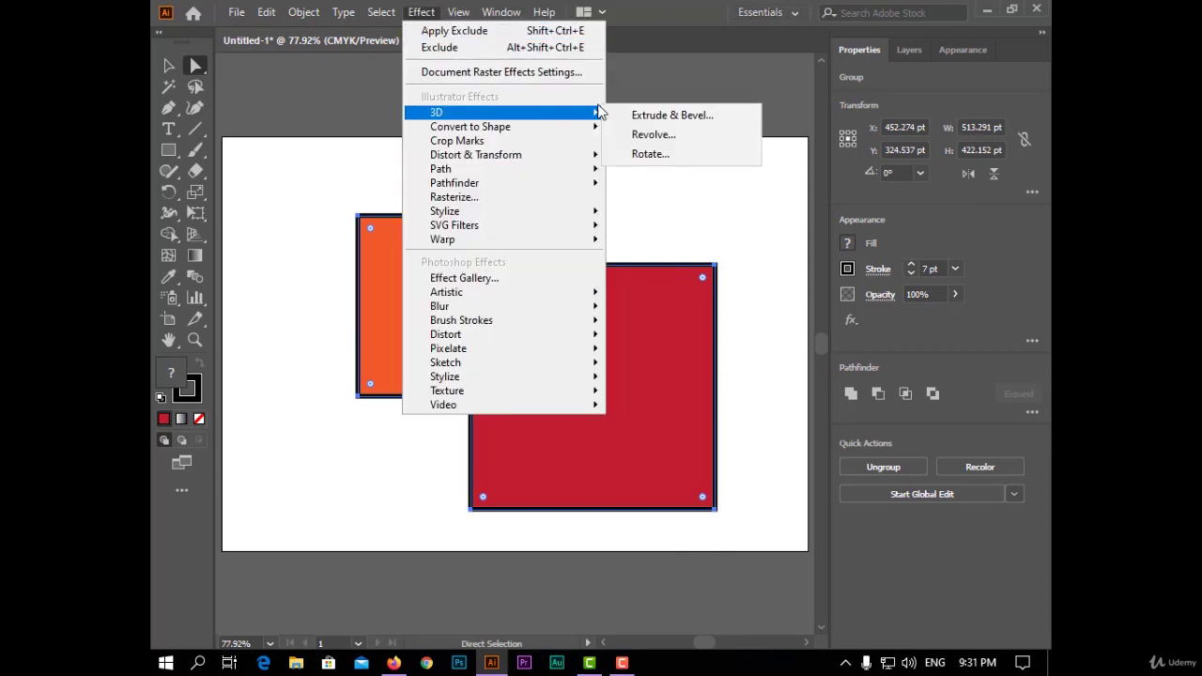
pyautogui.moveTo(537, 183)
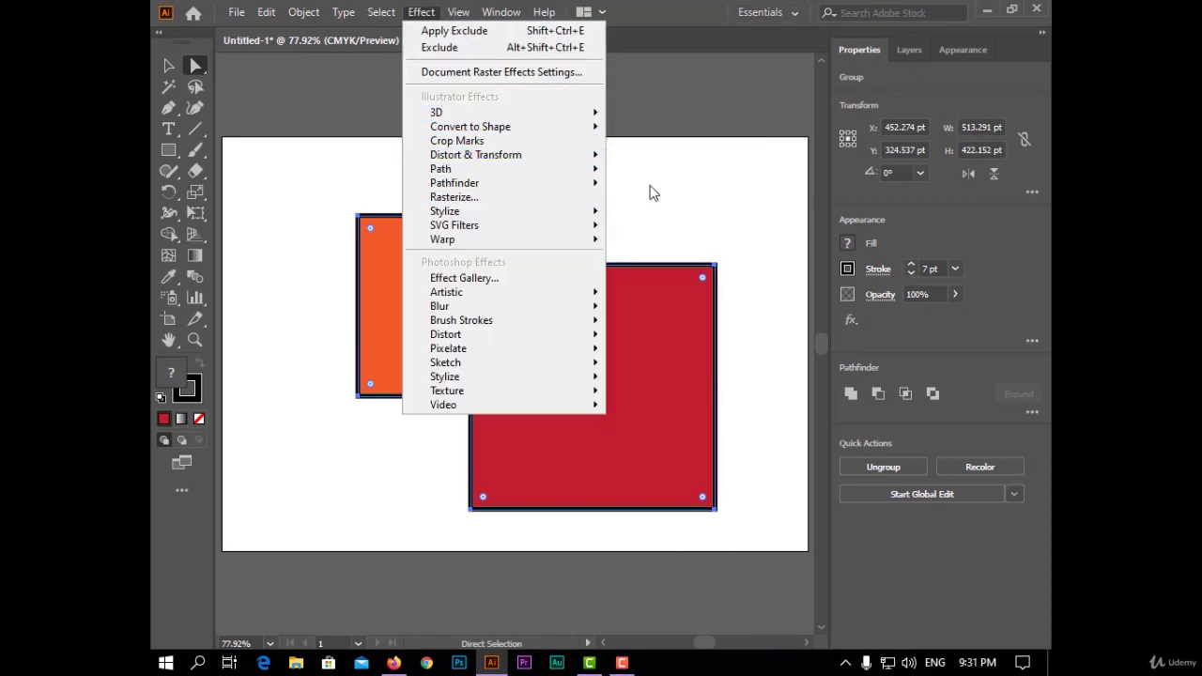
pyautogui.click(672, 223)
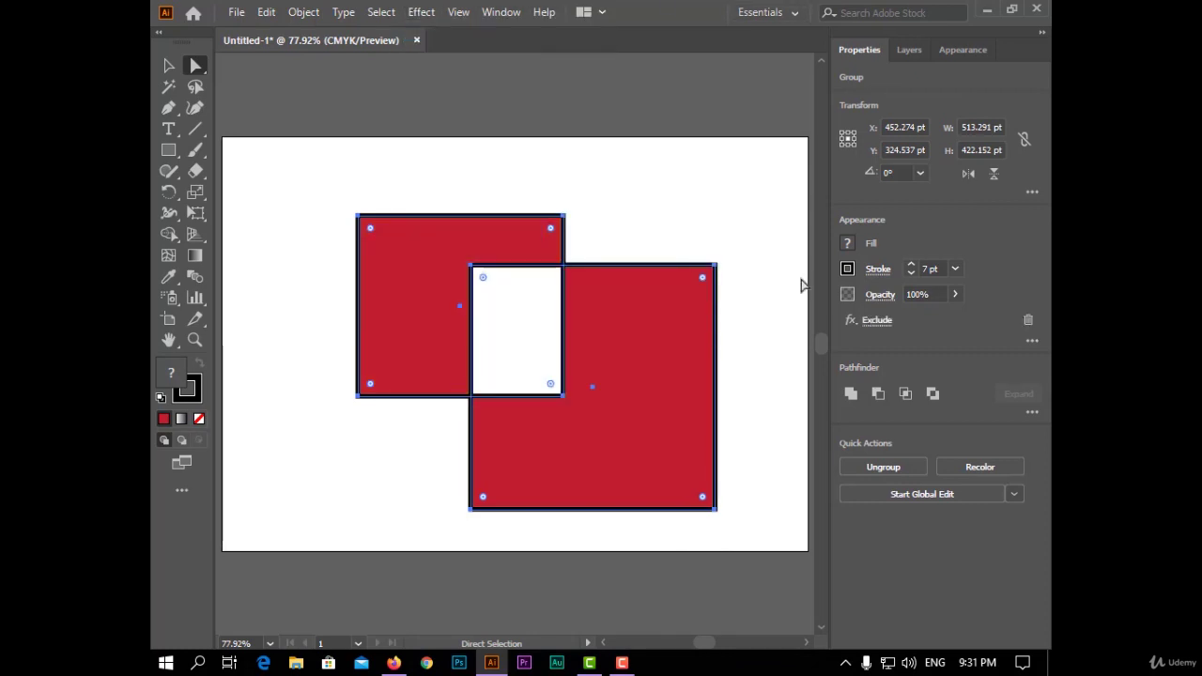
pyautogui.click(531, 333)
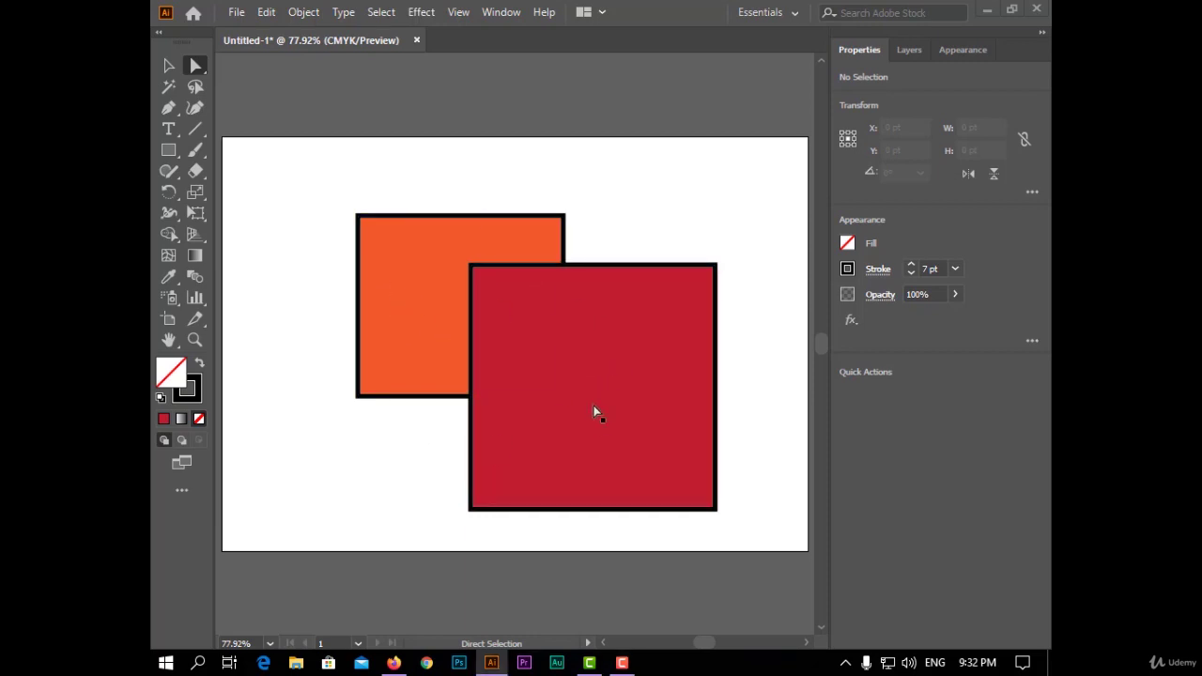
# Step: Group the orange and red shapes and apply the Pathfinder Subtract effect to the group
pyautogui.moveTo(412, 154); pyautogui.dragTo(635, 389)
pyautogui.rightClick(526, 318)
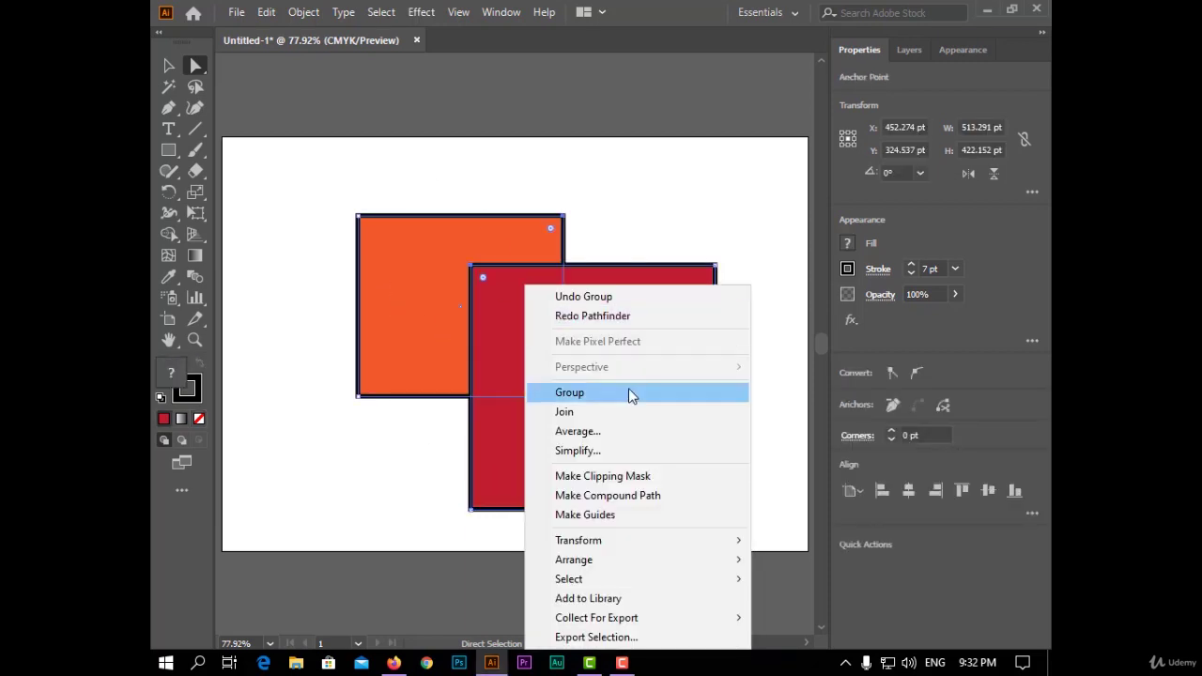
pyautogui.click(630, 391)
pyautogui.click(415, 11)
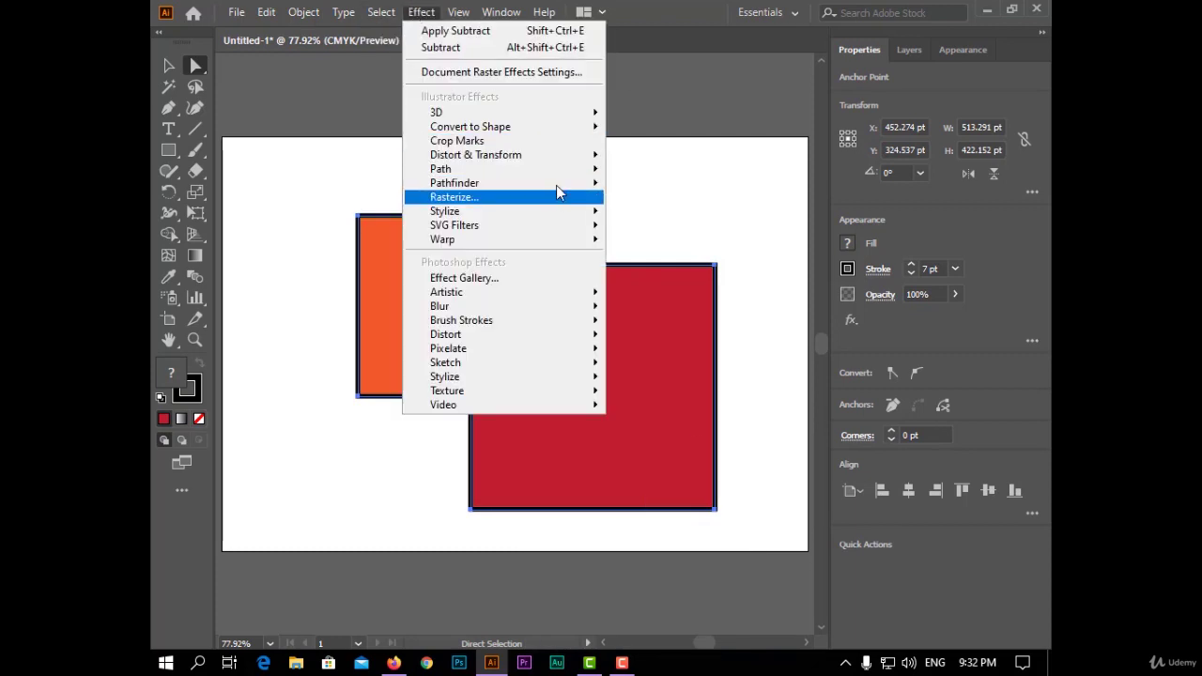
pyautogui.moveTo(559, 183)
pyautogui.click(710, 245)
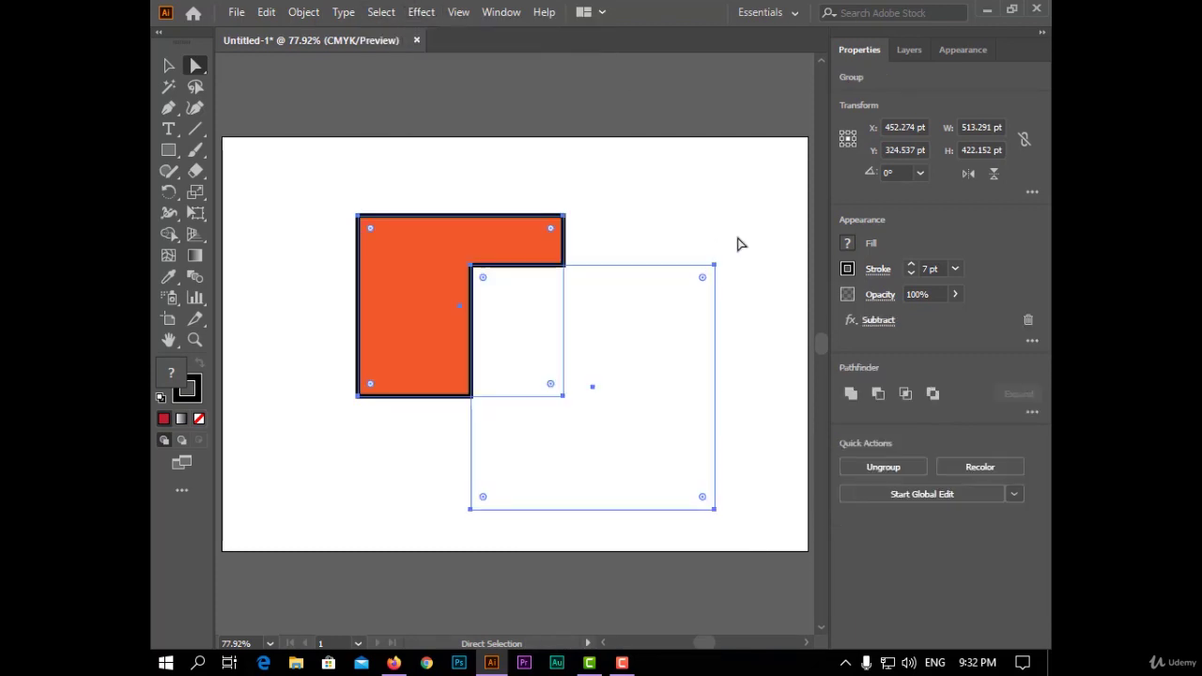
pyautogui.click(509, 351)
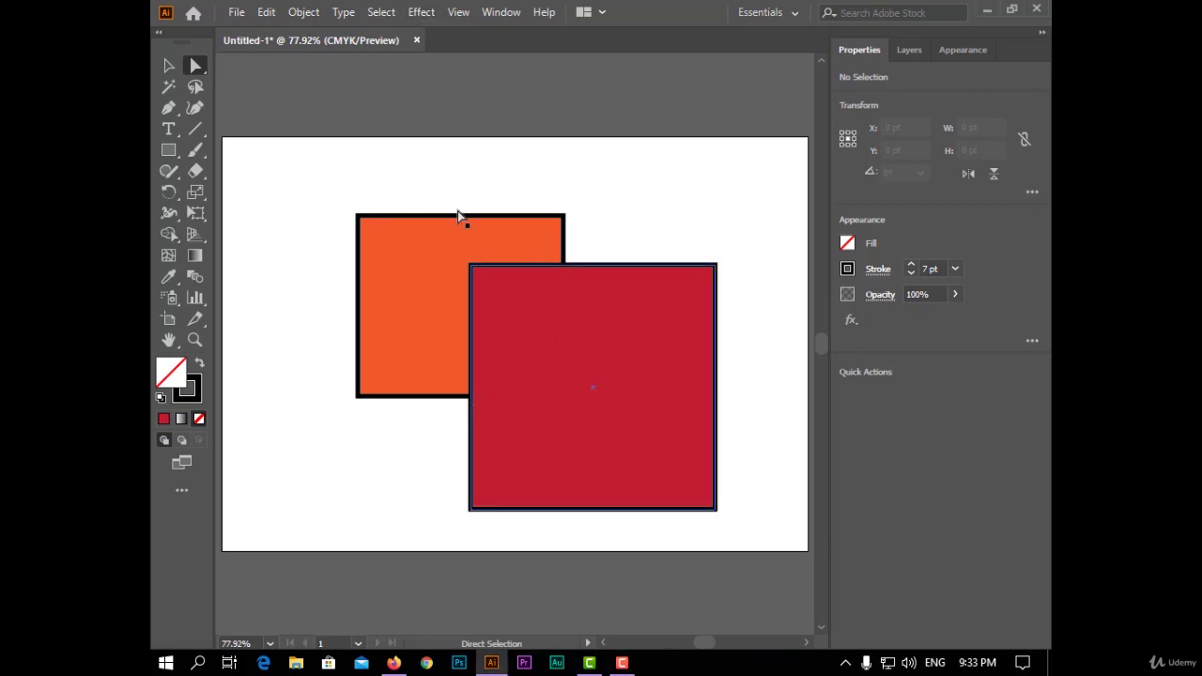
# Step: Apply the Pathfinder Minus Back effect to the grouped orange and red shapes, and undo it after viewing the result
pyautogui.moveTo(440, 167); pyautogui.dragTo(614, 338)
pyautogui.rightClick(492, 282)
pyautogui.click(580, 391)
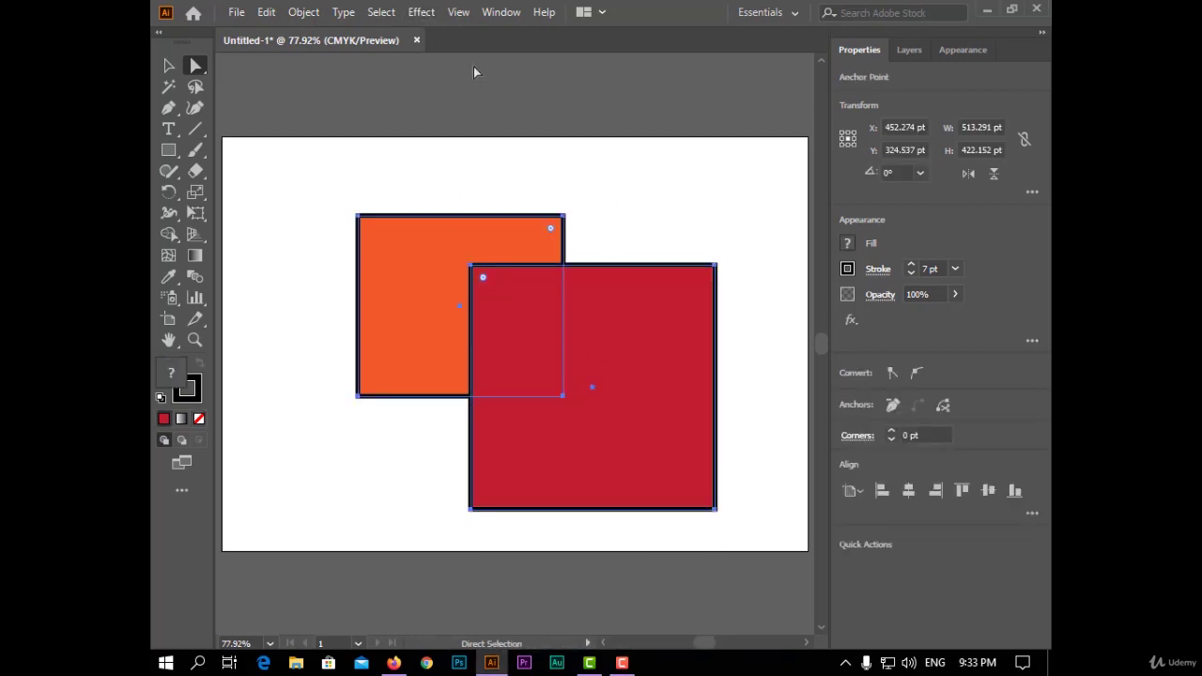
pyautogui.click(418, 12)
pyautogui.moveTo(545, 184)
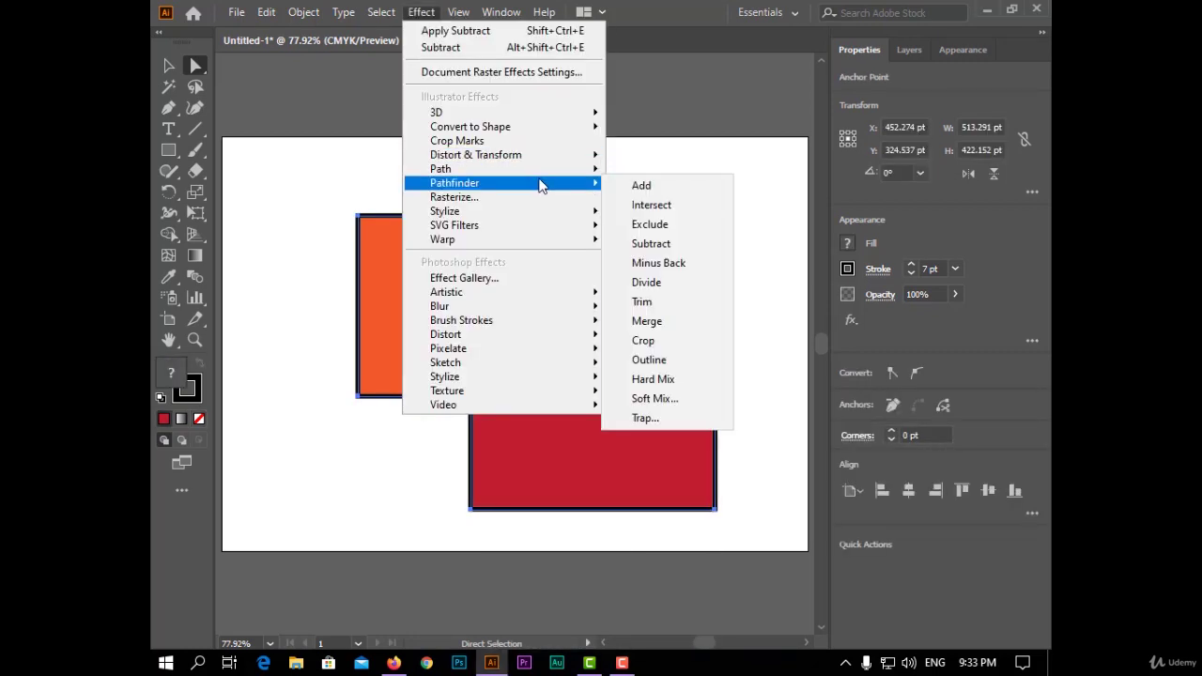
pyautogui.click(720, 263)
pyautogui.click(716, 221)
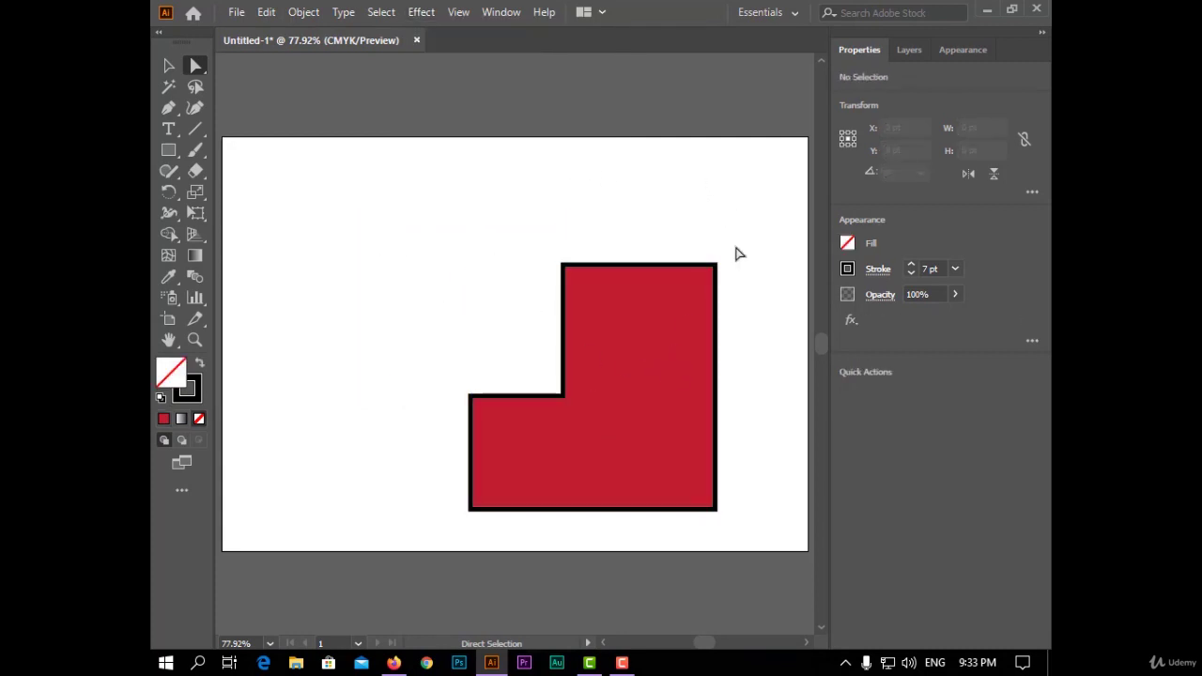
pyautogui.hotkey('ctrl', 'z')
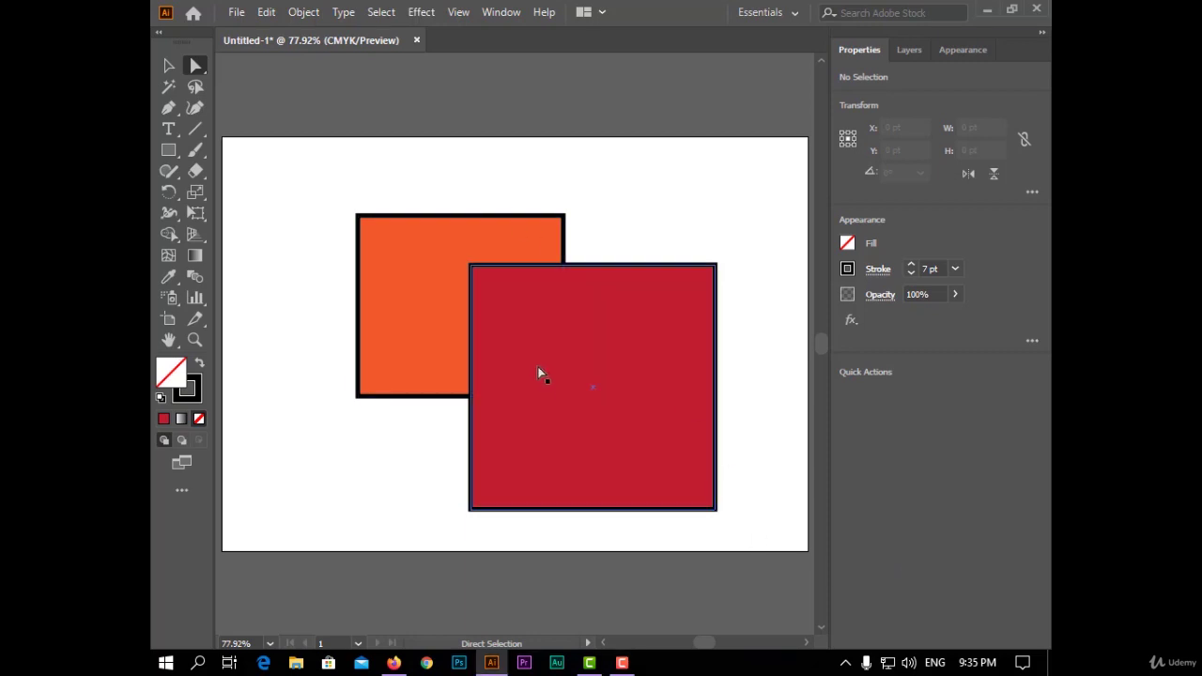
# Step: Group the orange and red shapes and apply the Pathfinder Divide effect to the group
pyautogui.moveTo(495, 196); pyautogui.dragTo(624, 371)
pyautogui.rightClick(521, 314)
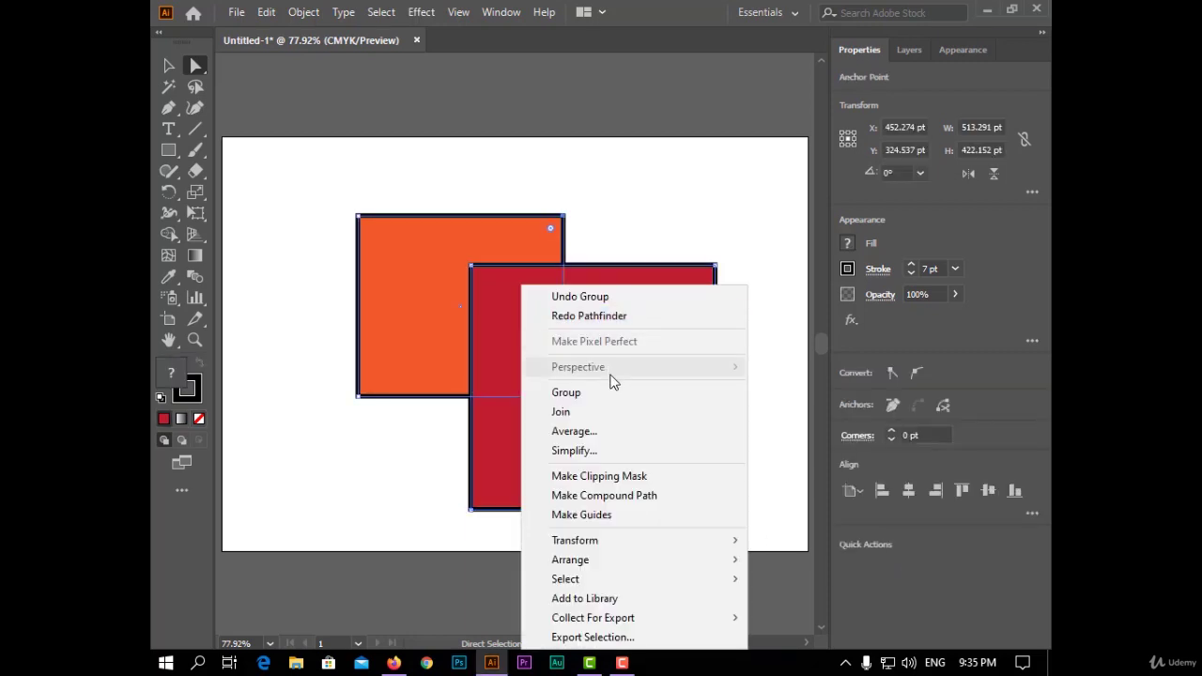
pyautogui.press('Escape')
pyautogui.click(421, 13)
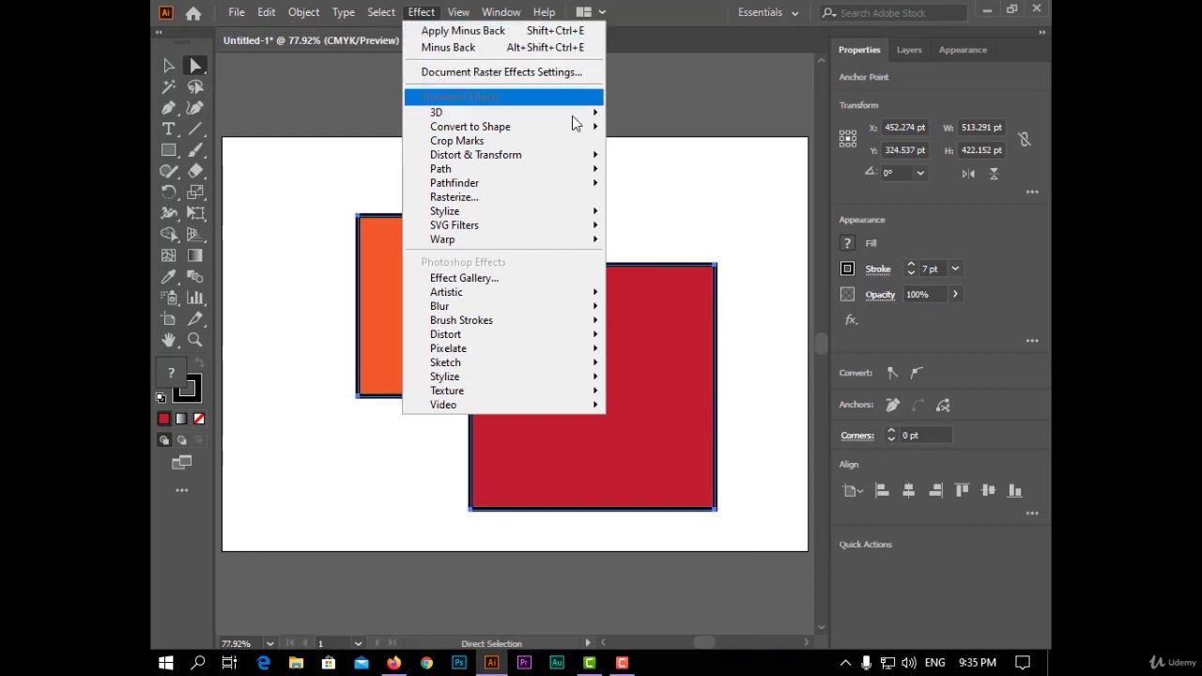
pyautogui.moveTo(573, 182)
pyautogui.click(699, 271)
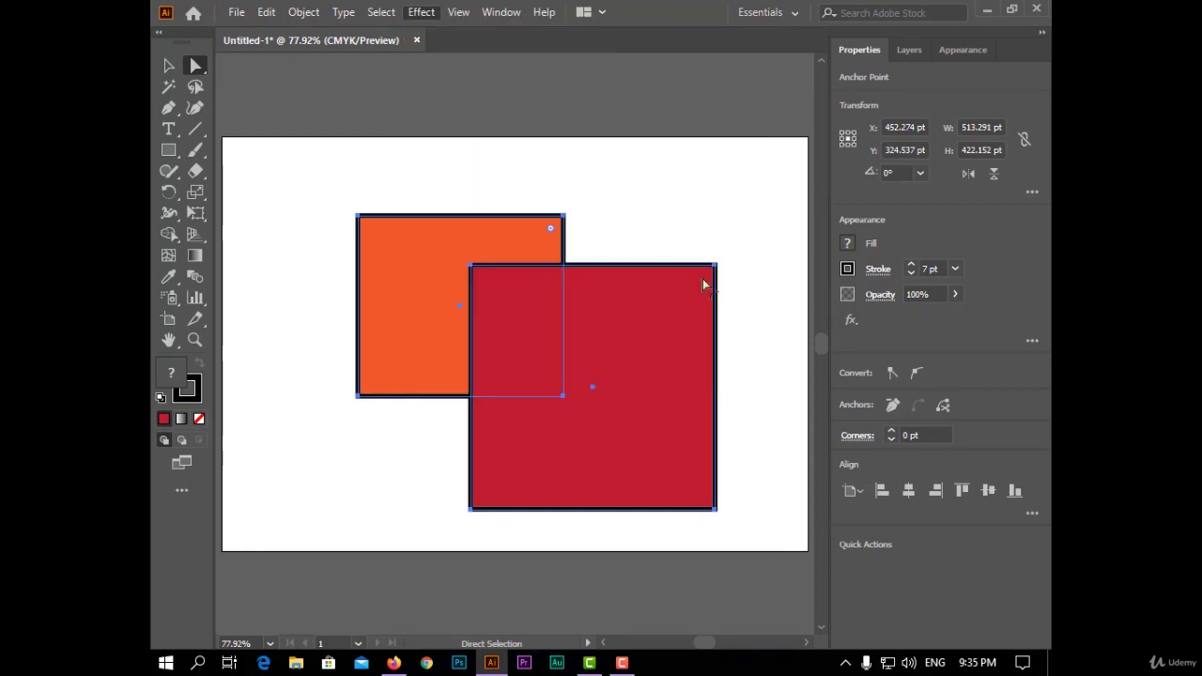
pyautogui.click(736, 234)
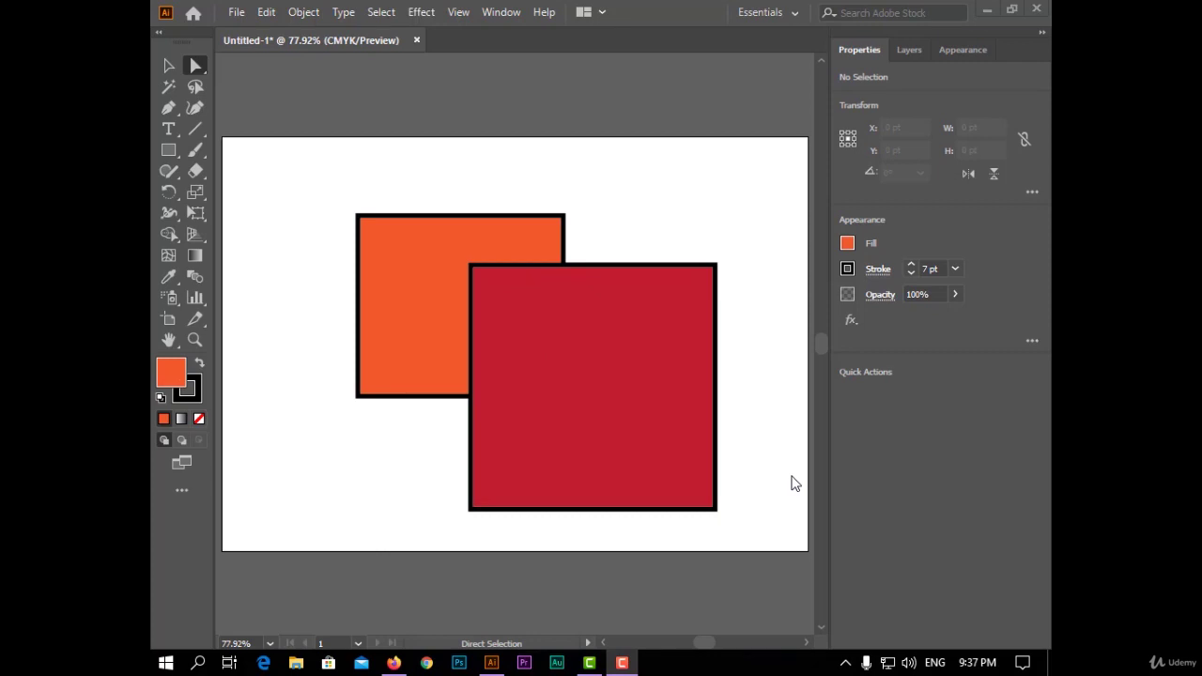
# Step: Group the orange and red shapes and apply the Pathfinder Trim effect to the group
pyautogui.moveTo(476, 188); pyautogui.dragTo(532, 323)
pyautogui.rightClick(532, 323)
pyautogui.click(611, 411)
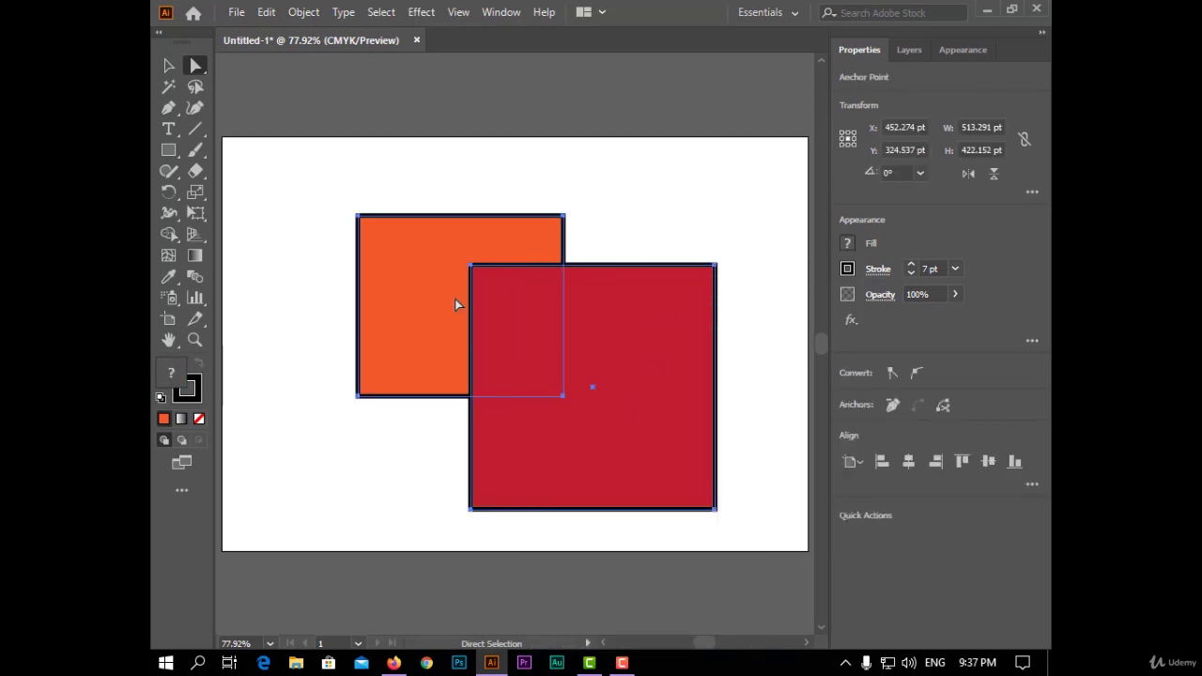
pyautogui.click(421, 12)
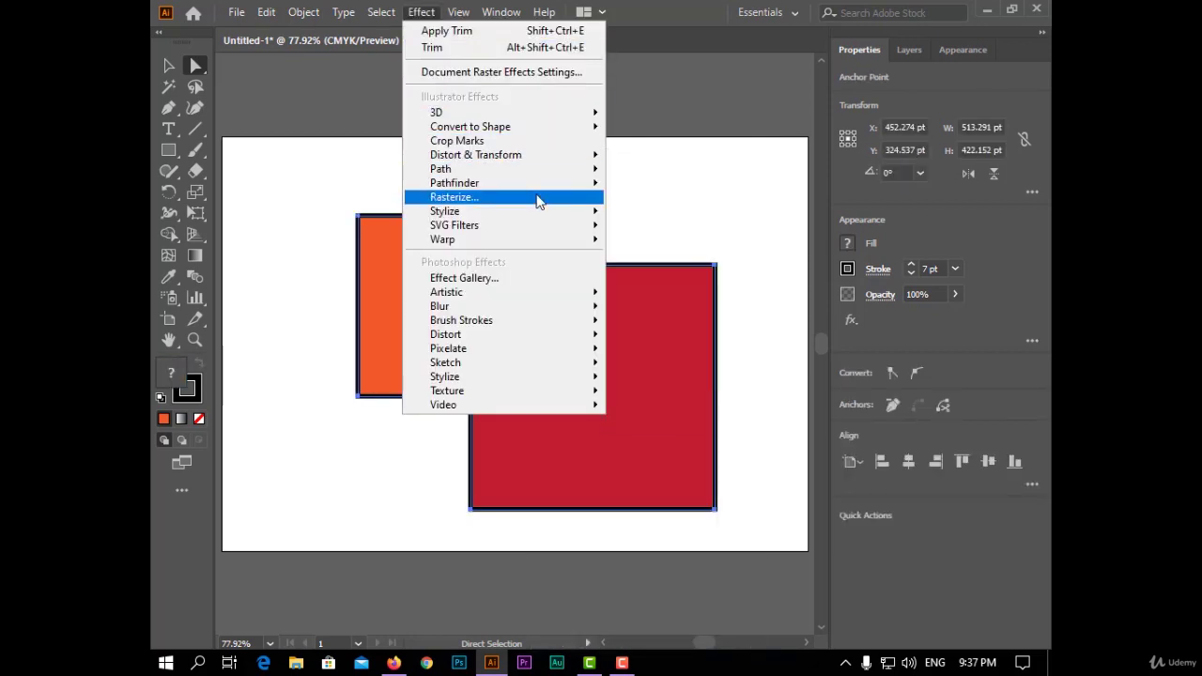
pyautogui.click(657, 228)
pyautogui.click(523, 167)
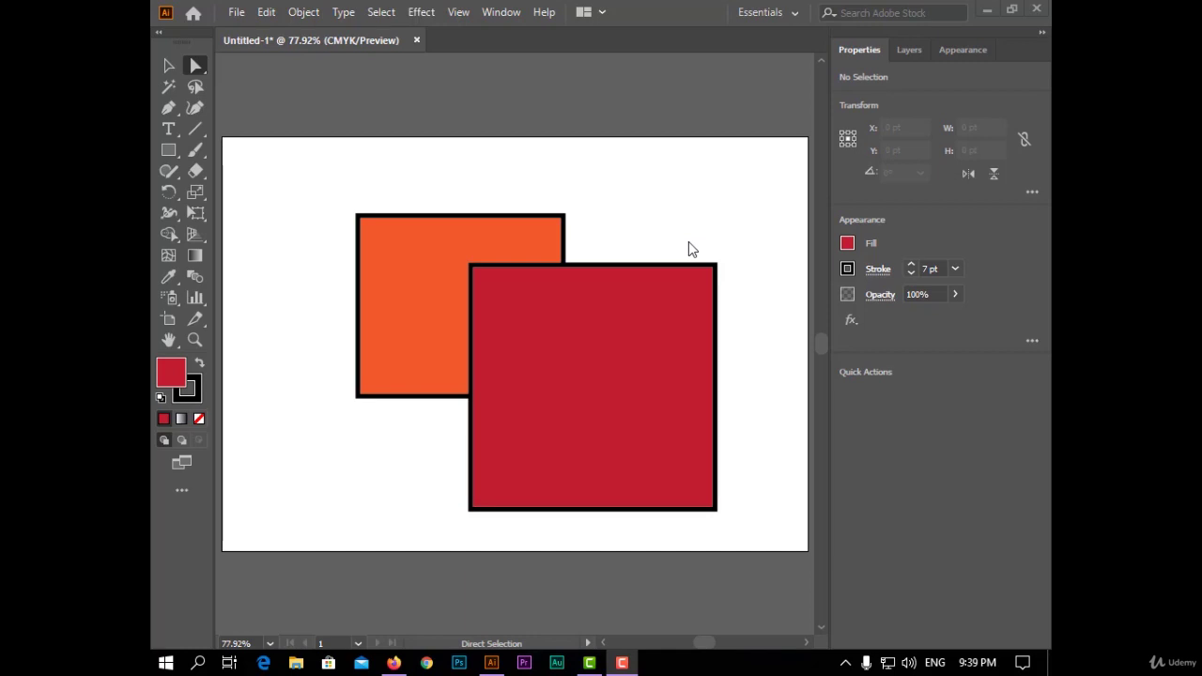
# Step: Group the orange and red shapes and apply the Pathfinder Merge effect to the group
pyautogui.moveTo(472, 171); pyautogui.dragTo(605, 408)
pyautogui.rightClick(536, 287)
pyautogui.click(679, 393)
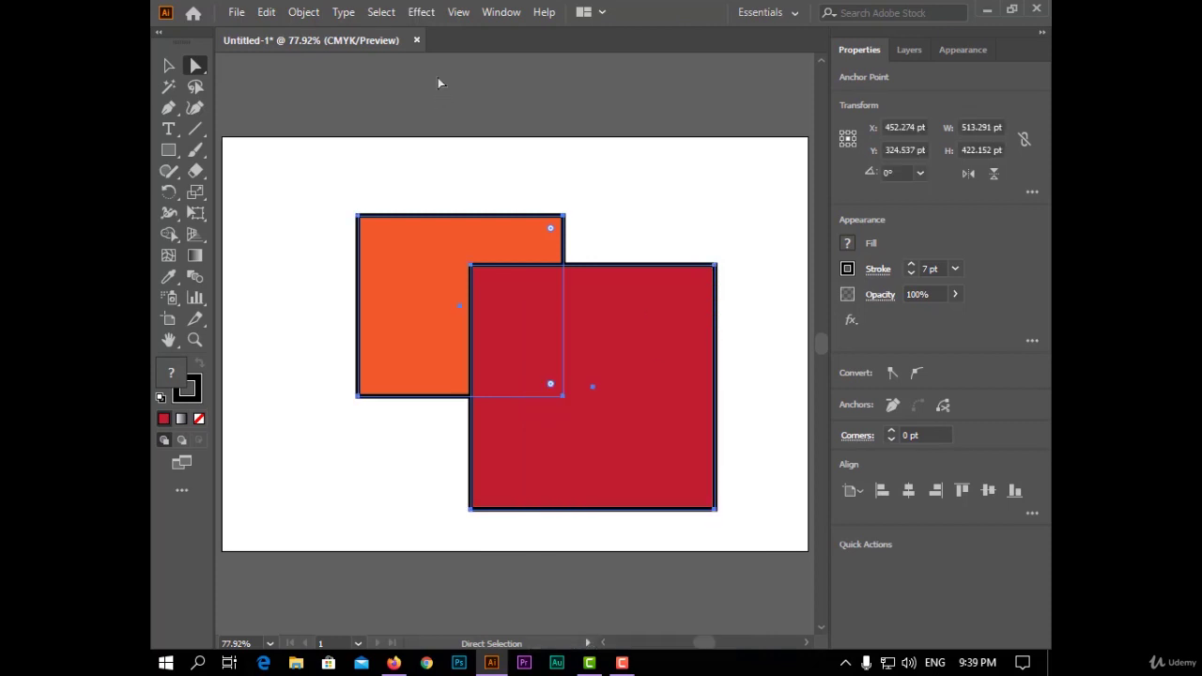
pyautogui.click(422, 11)
pyautogui.moveTo(582, 188)
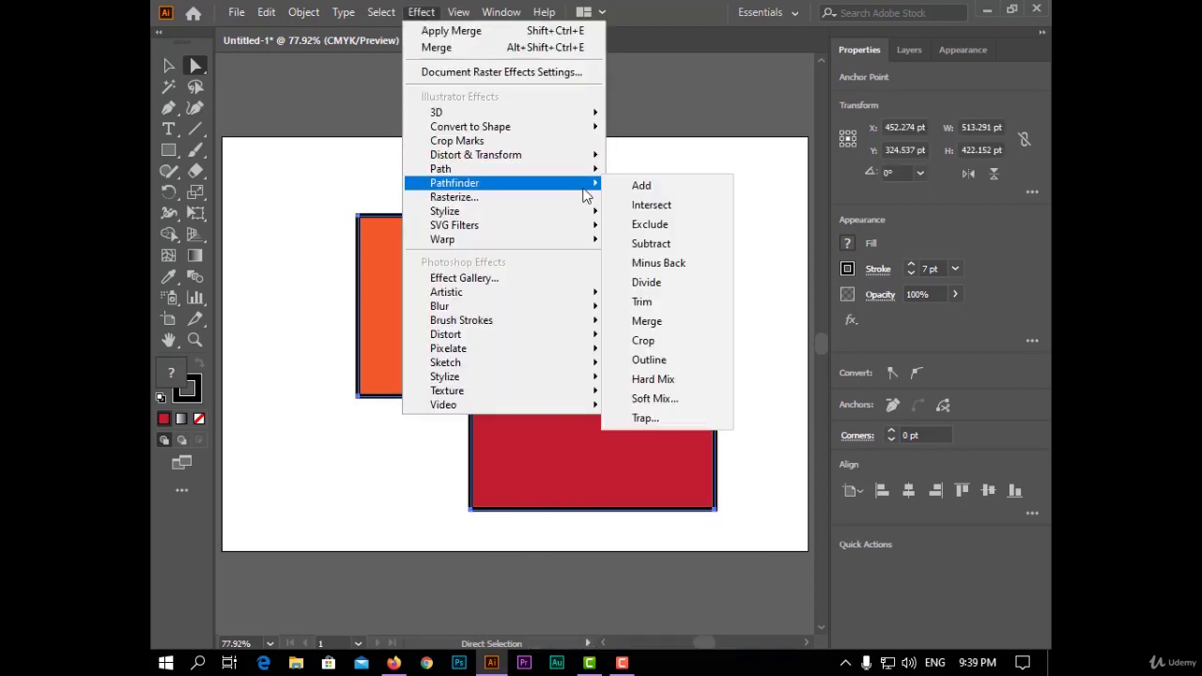
pyautogui.click(696, 321)
pyautogui.click(743, 260)
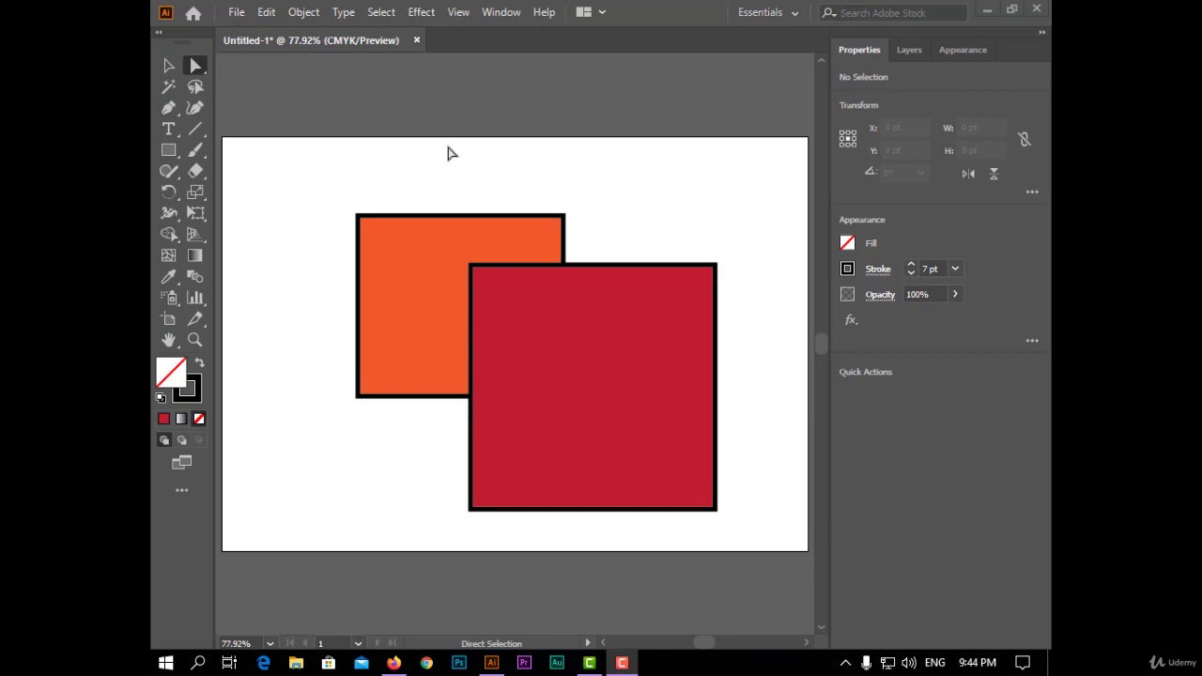
# Step: Group the orange and red shapes and apply the Pathfinder Crop effect to the group
pyautogui.moveTo(454, 176); pyautogui.dragTo(511, 319)
pyautogui.rightClick(512, 319)
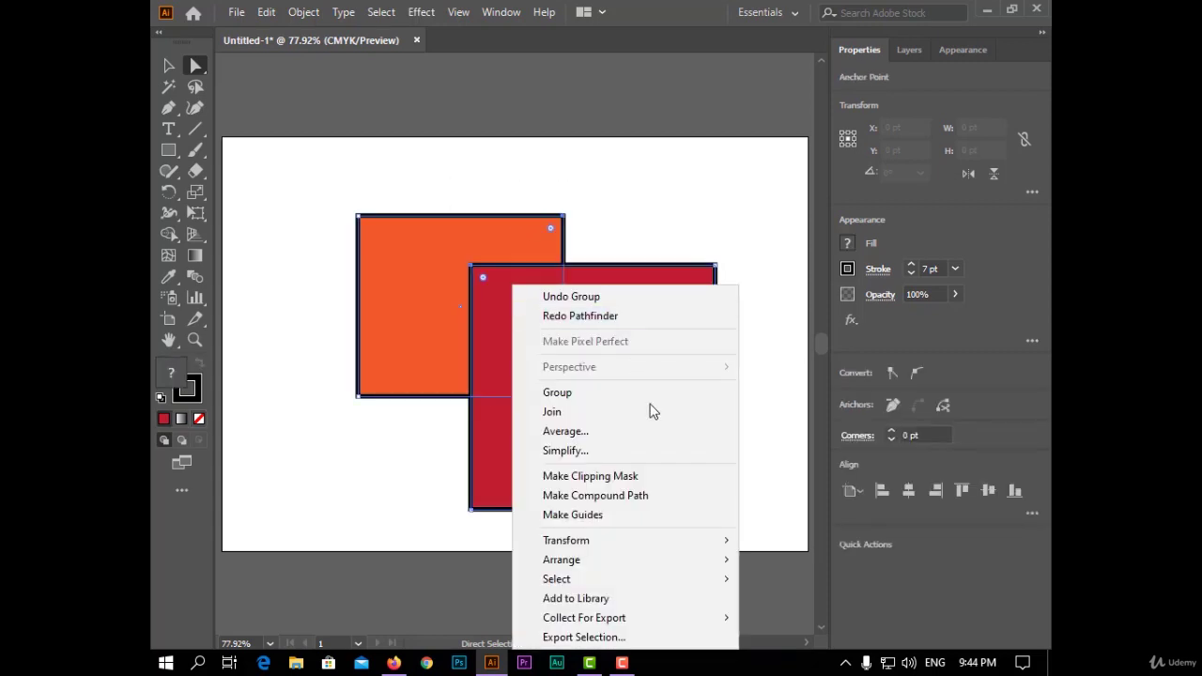
pyautogui.click(644, 393)
pyautogui.click(421, 11)
pyautogui.moveTo(537, 185)
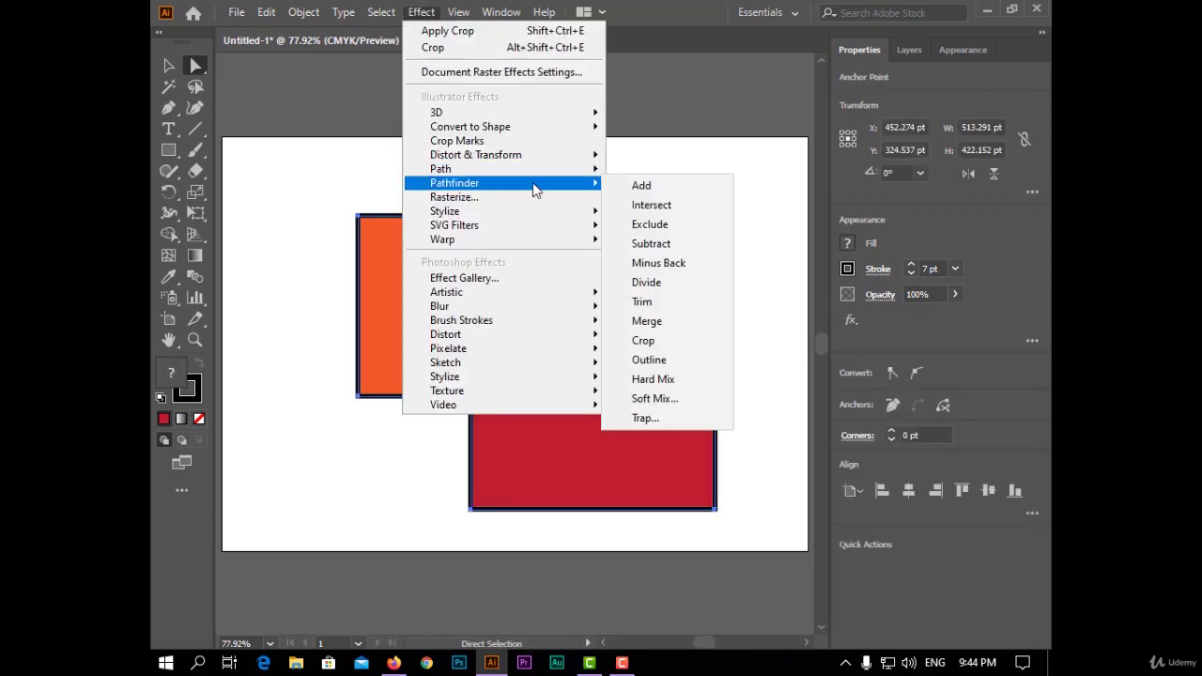
pyautogui.click(697, 351)
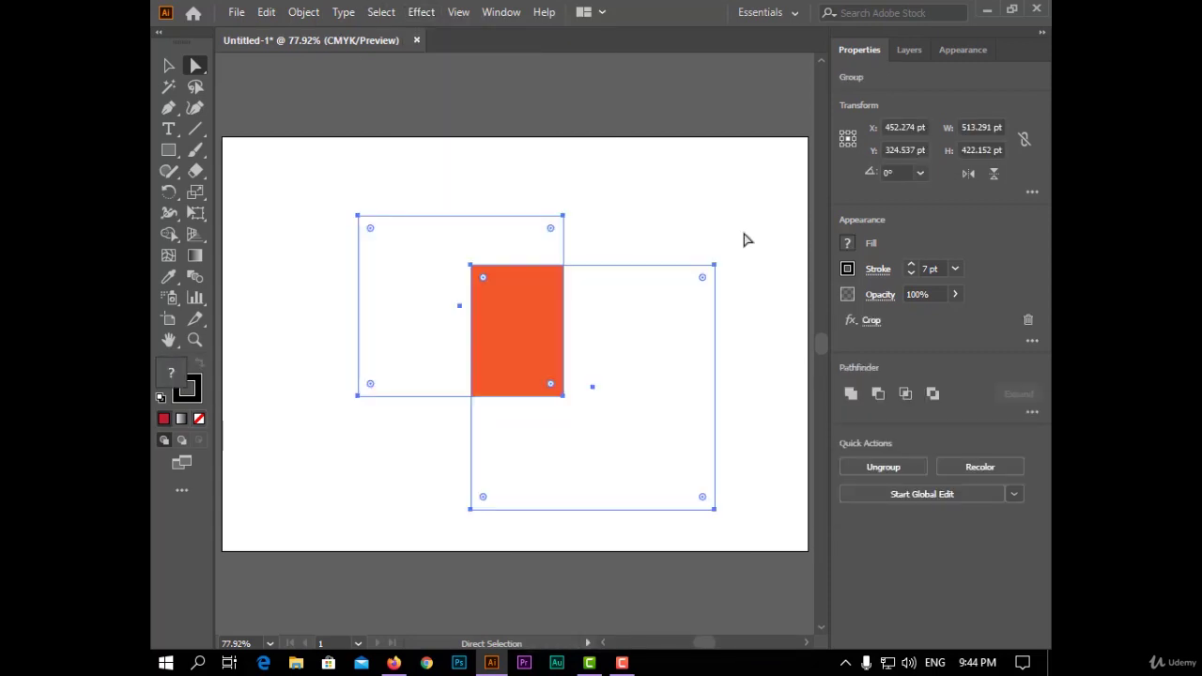
pyautogui.click(761, 228)
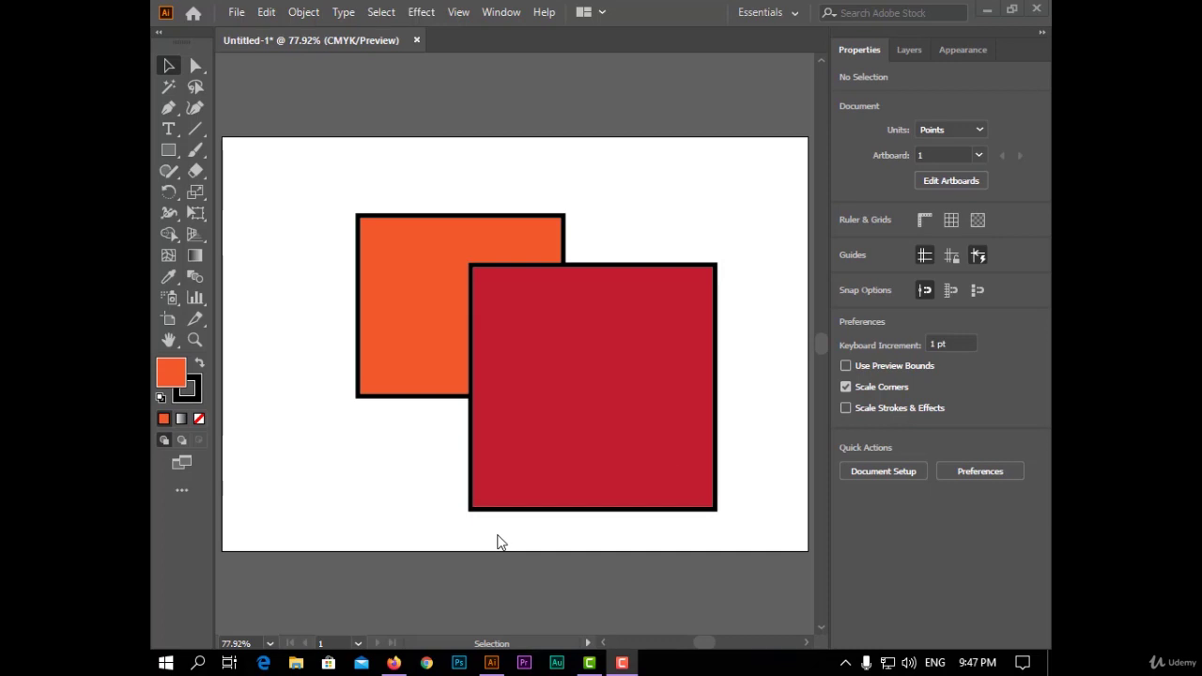
# Step: Group the orange and red shapes and apply the Pathfinder Outline effect to the group
pyautogui.click(397, 134)
pyautogui.moveTo(561, 178); pyautogui.dragTo(492, 284)
pyautogui.rightClick(492, 284)
pyautogui.click(611, 392)
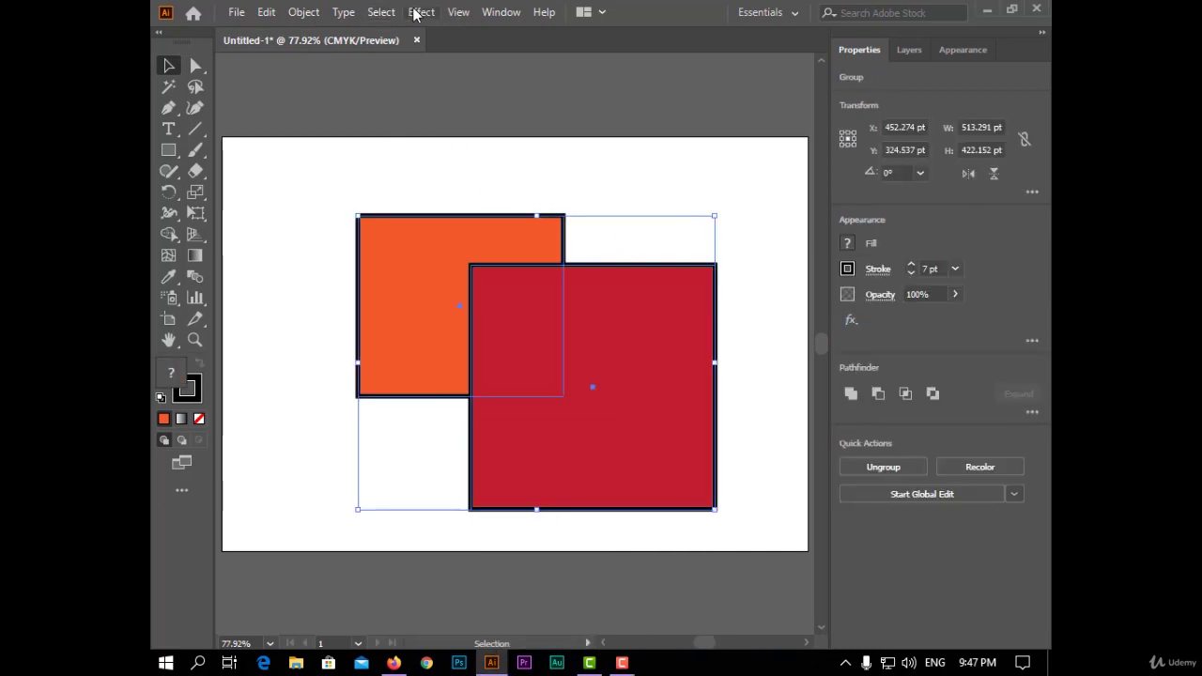
pyautogui.click(418, 12)
pyautogui.moveTo(573, 182)
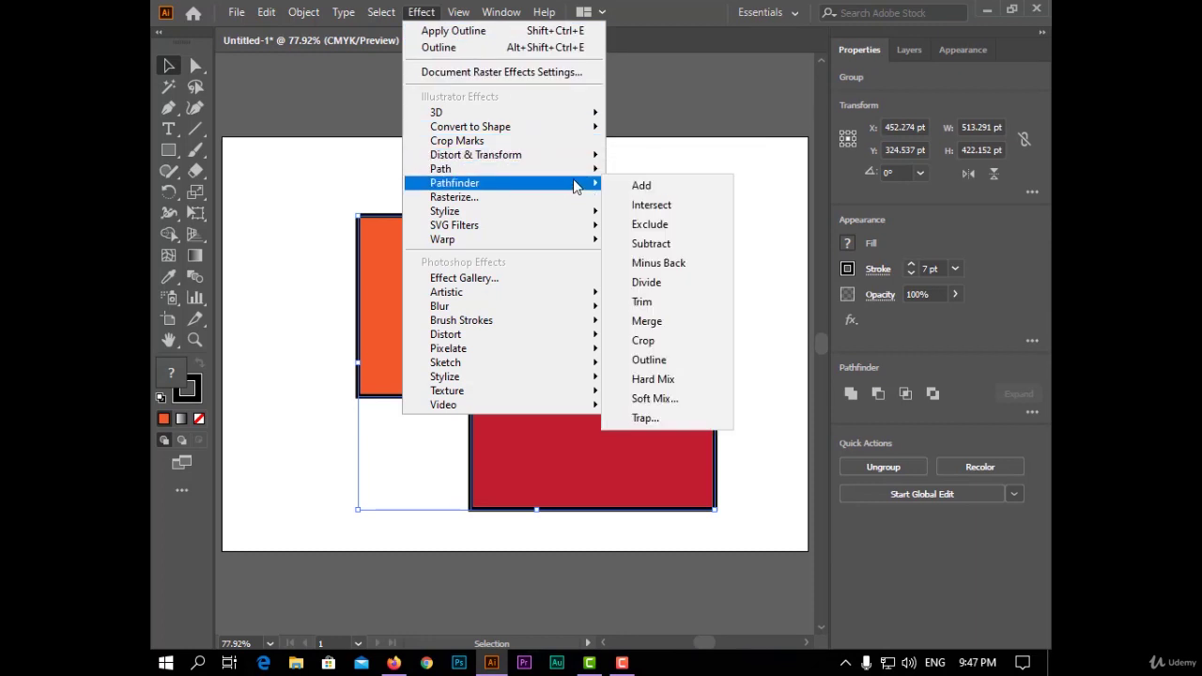
pyautogui.click(704, 361)
pyautogui.click(764, 250)
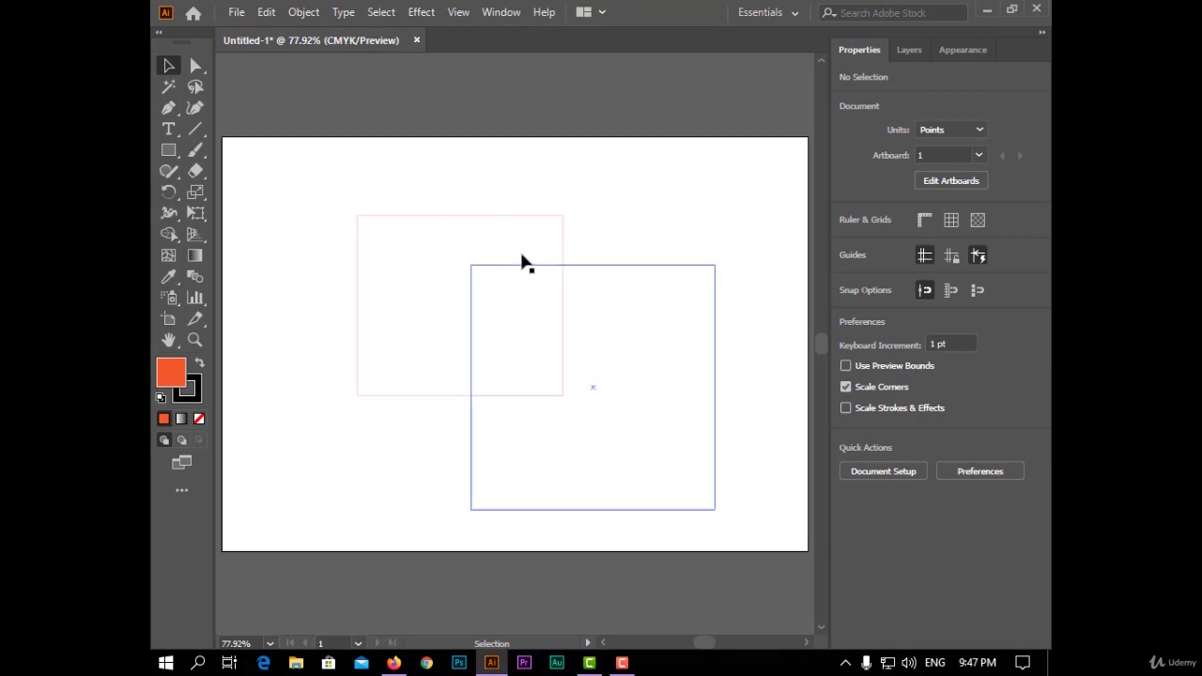
# Step: Examine the outlined group's thin paths up close where the two rectangles cross, selecting the group to check its lines
pyautogui.scroll(3, 633, 270)
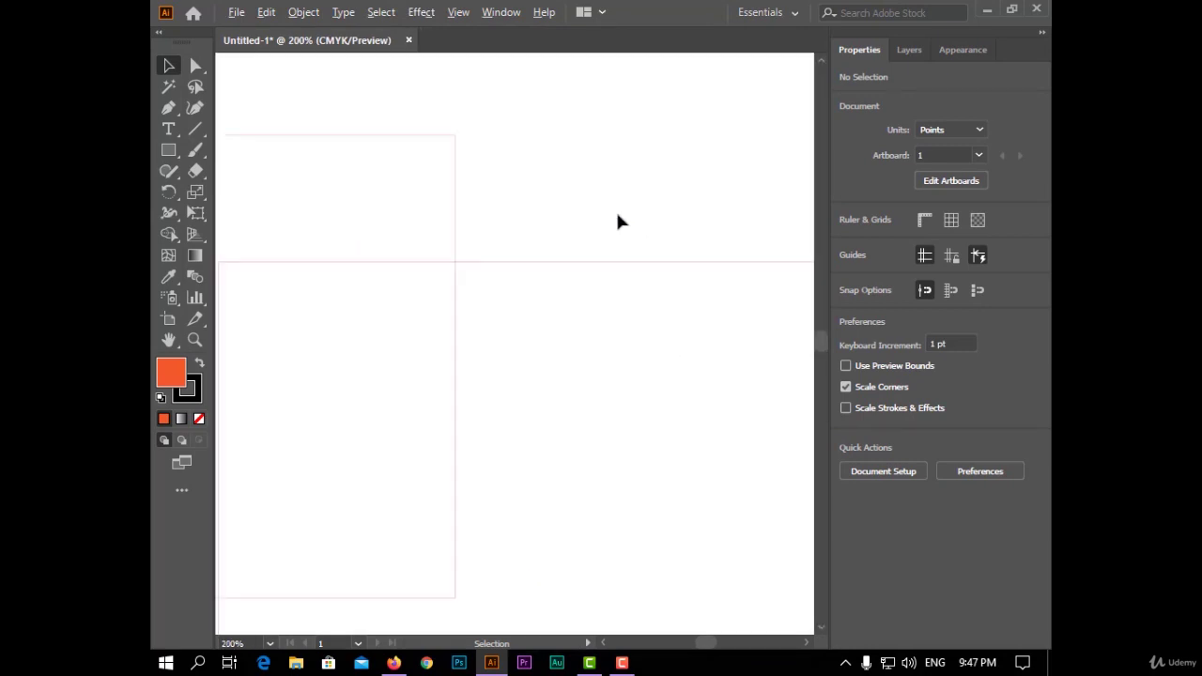
pyautogui.scroll(2, 616, 219)
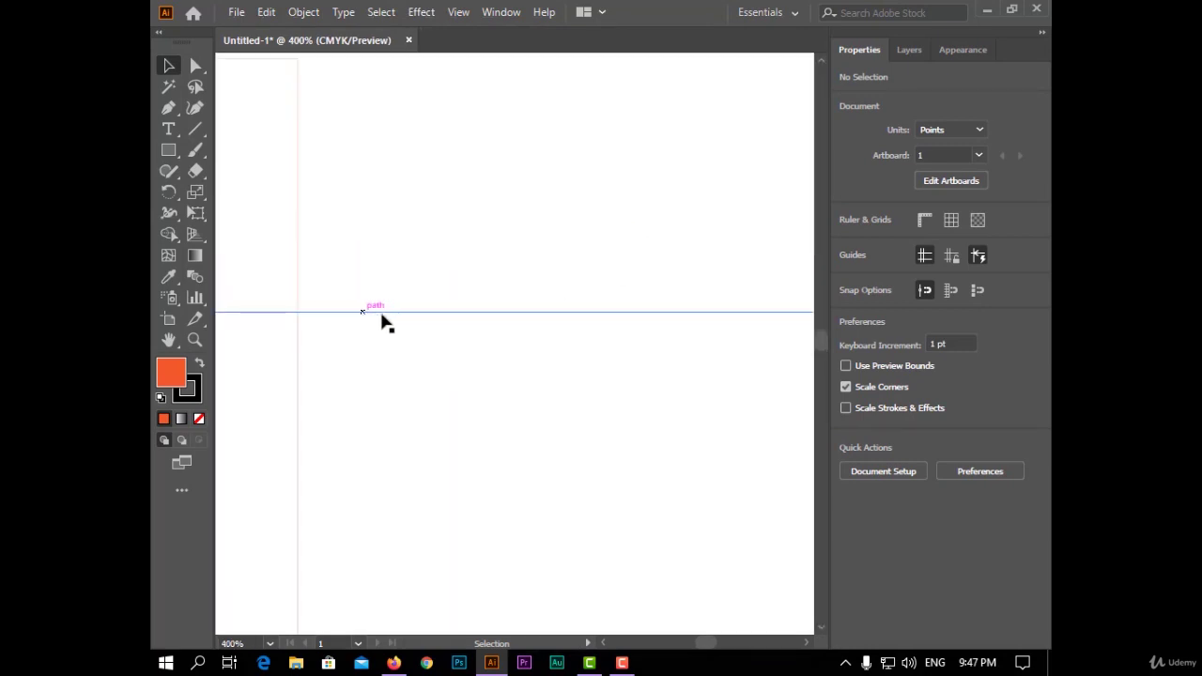
pyautogui.click(297, 200)
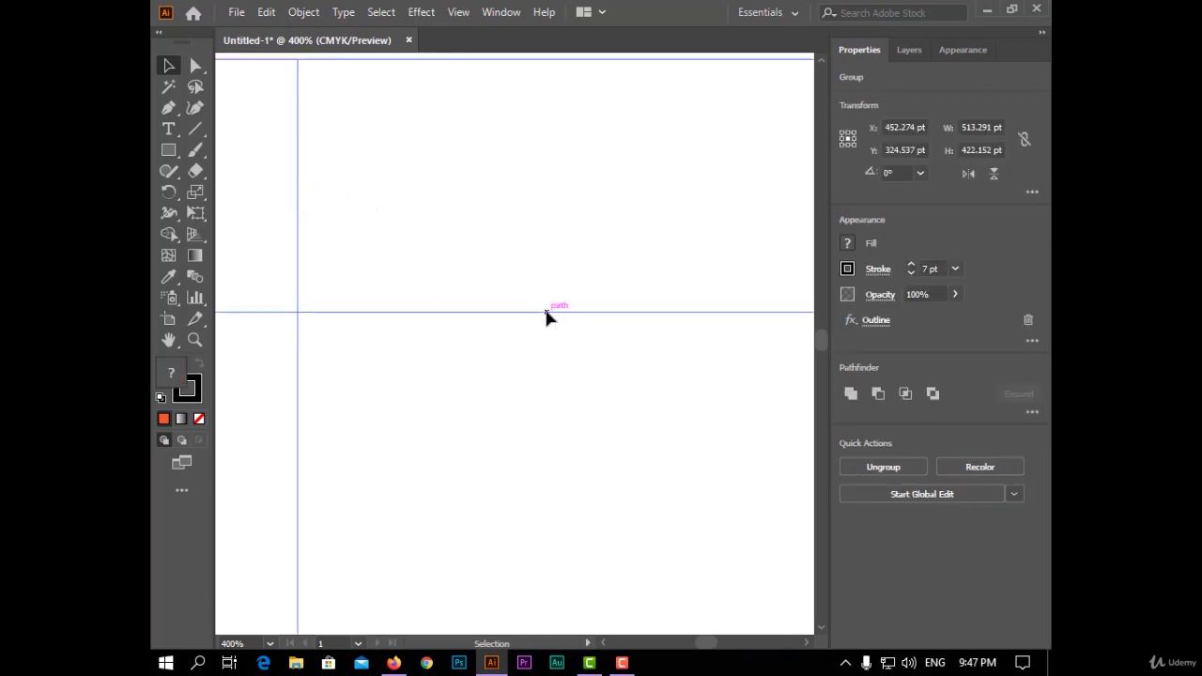
pyautogui.click(522, 228)
pyautogui.hotkey('ctrl', '0')
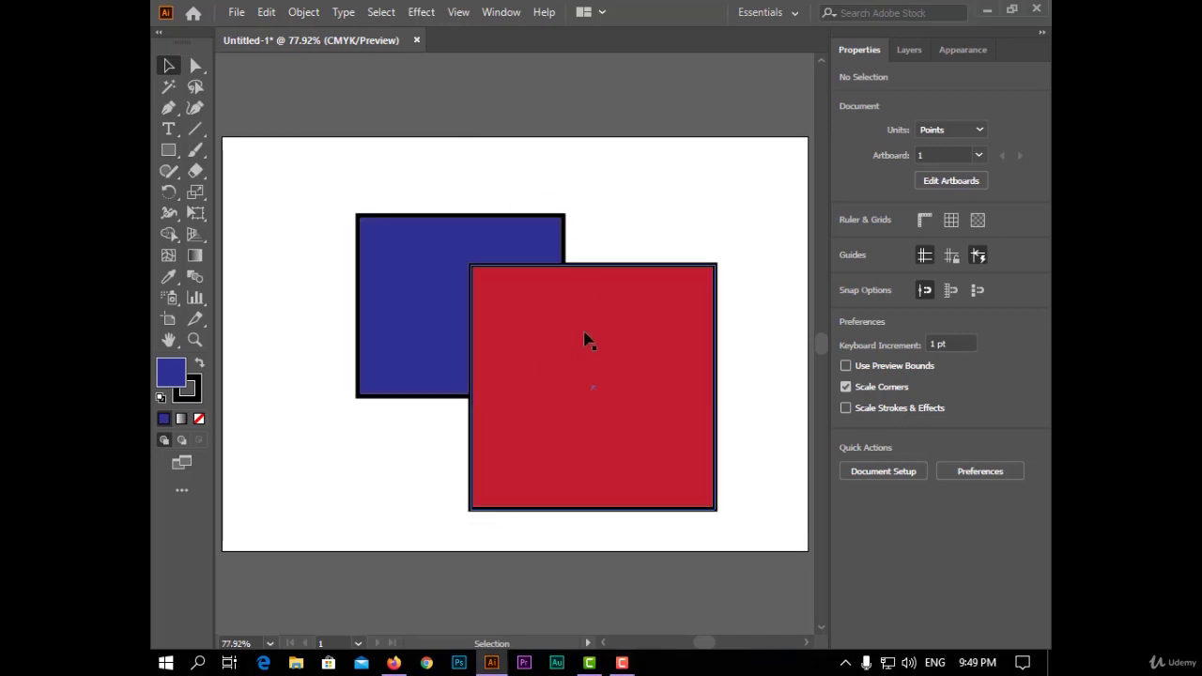
# Step: Group the blue and red shapes and apply the Pathfinder Hard Mix effect to the group
pyautogui.moveTo(453, 169); pyautogui.dragTo(612, 378)
pyautogui.rightClick(533, 285)
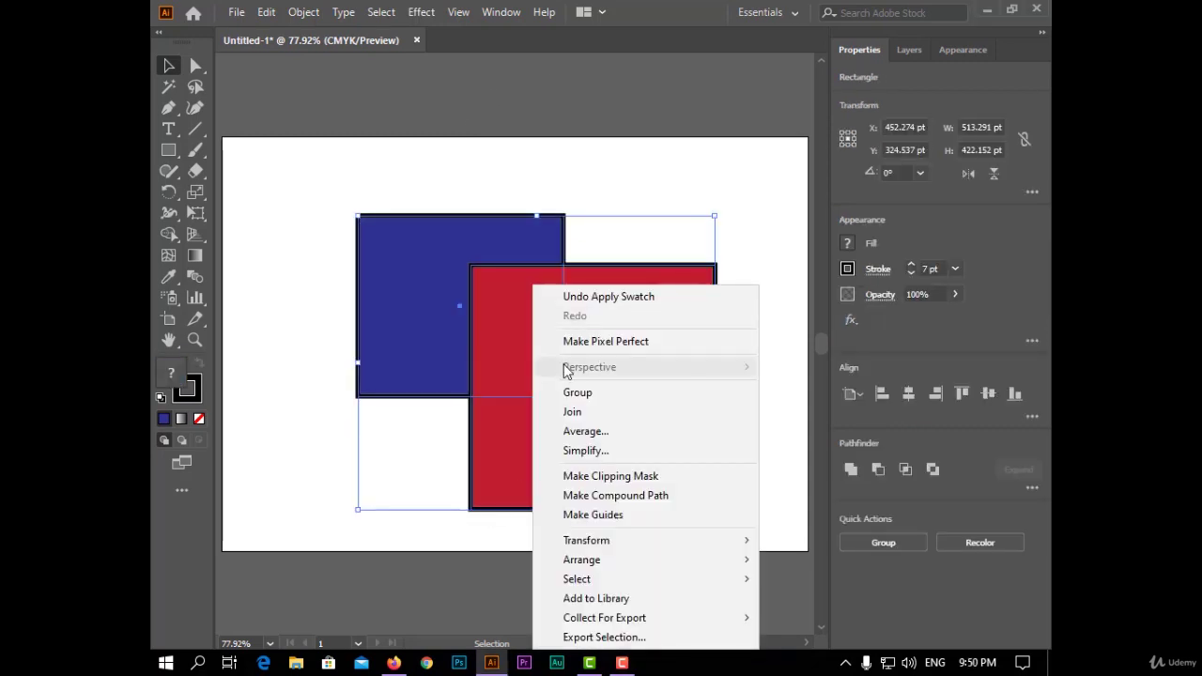
pyautogui.click(578, 392)
pyautogui.click(419, 13)
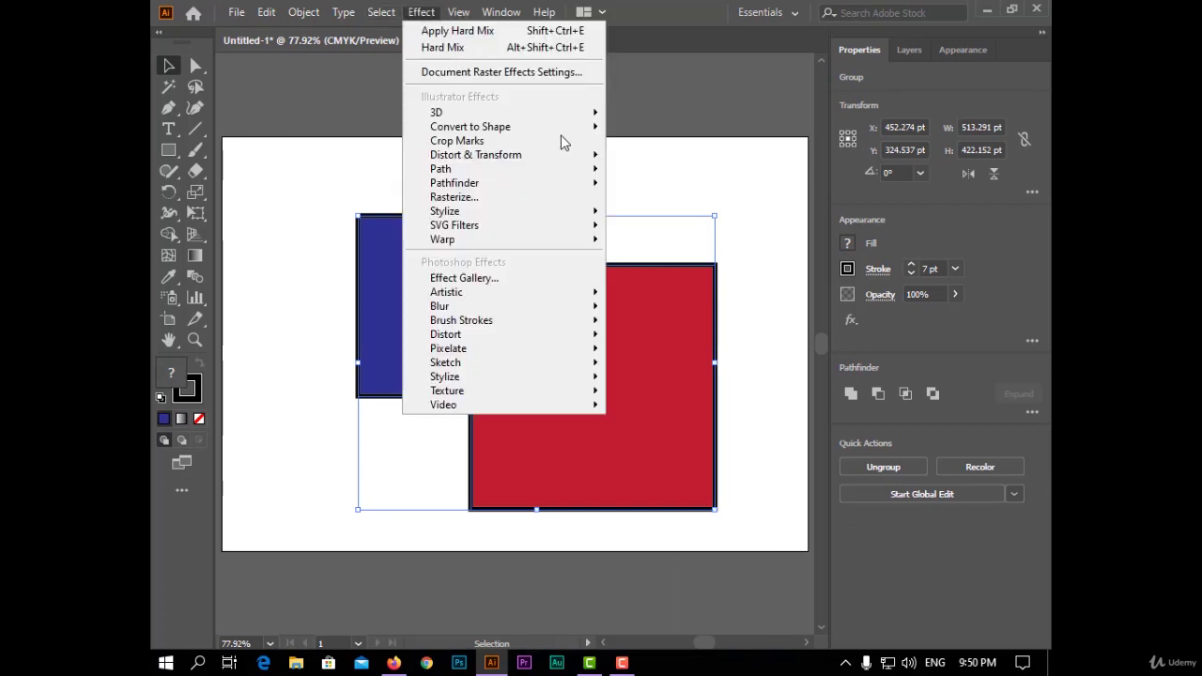
pyautogui.moveTo(577, 161)
pyautogui.moveTo(584, 184)
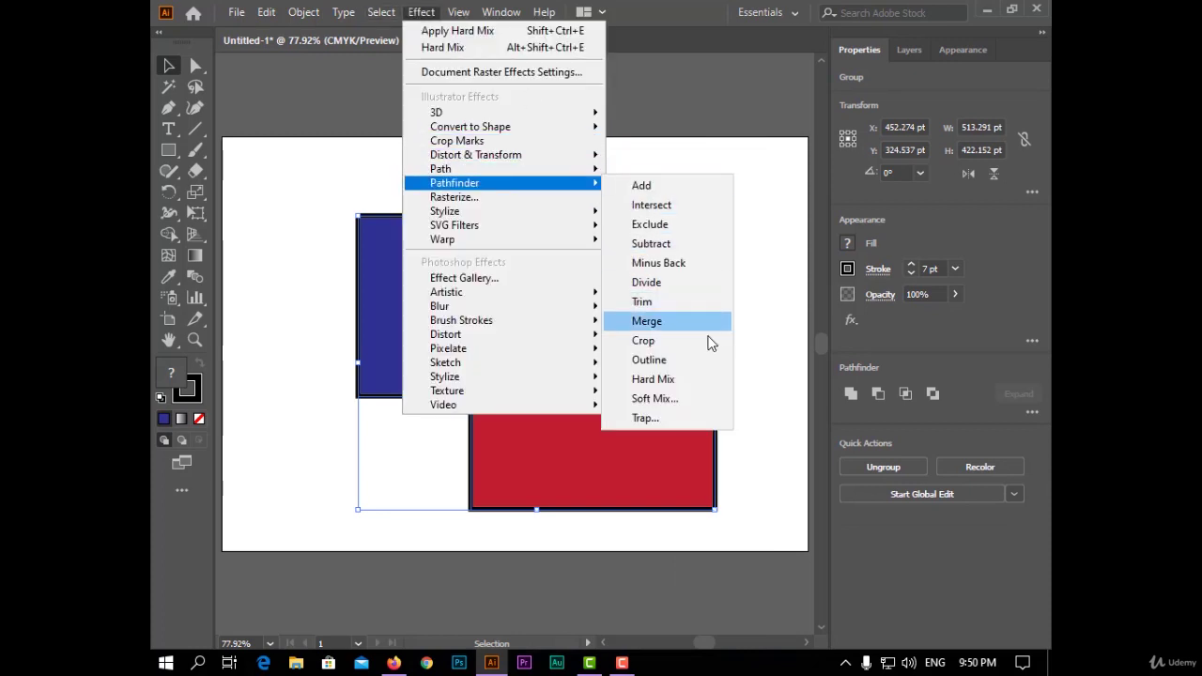
pyautogui.click(710, 379)
pyautogui.click(750, 282)
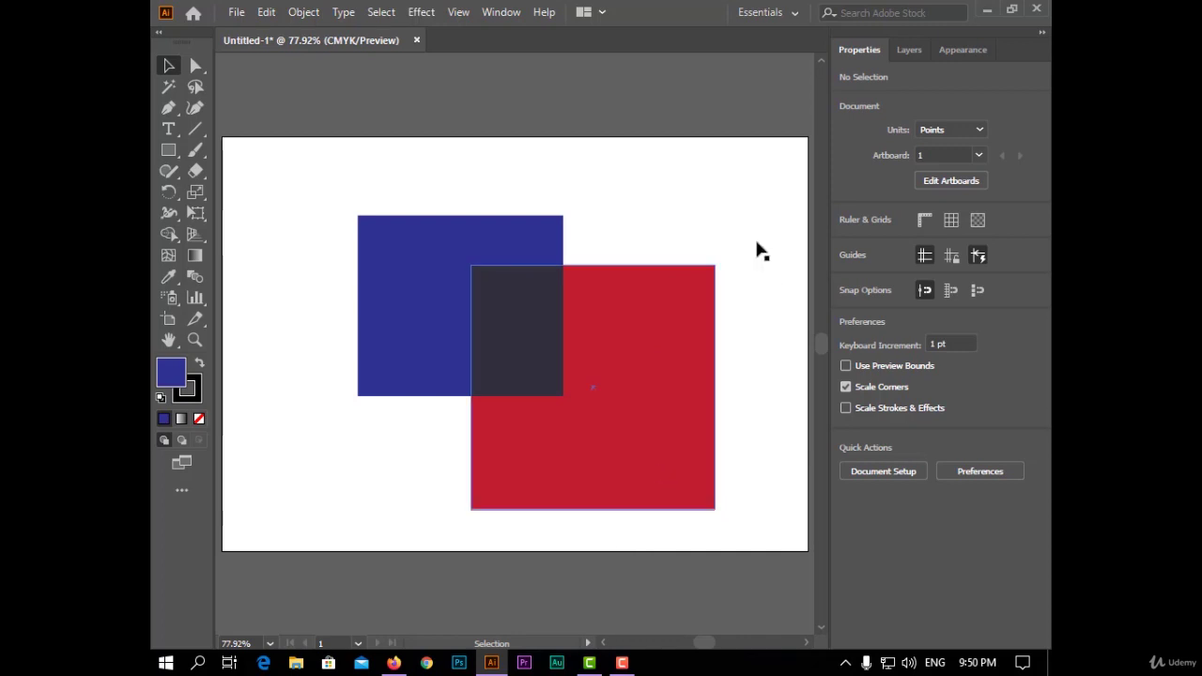
# Step: Undo the Hard Mix and apply the Pathfinder Soft Mix effect to the blue and red group at a 50% mixing rate
pyautogui.hotkey('ctrl', 'z')
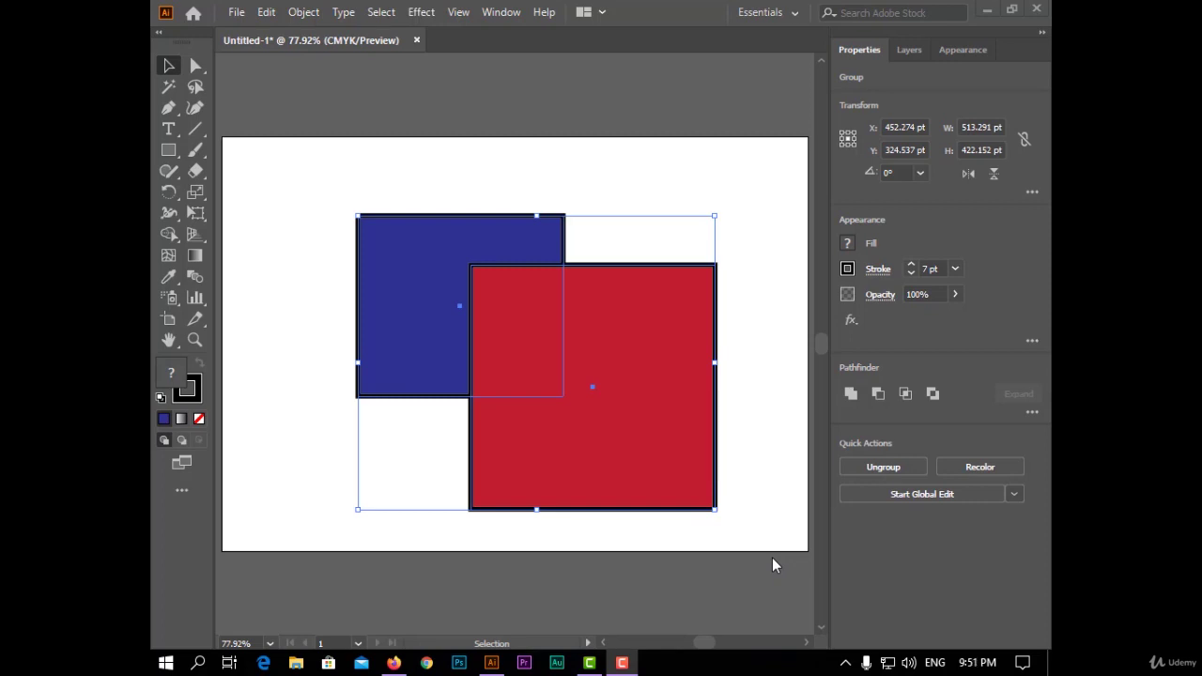
pyautogui.click(421, 11)
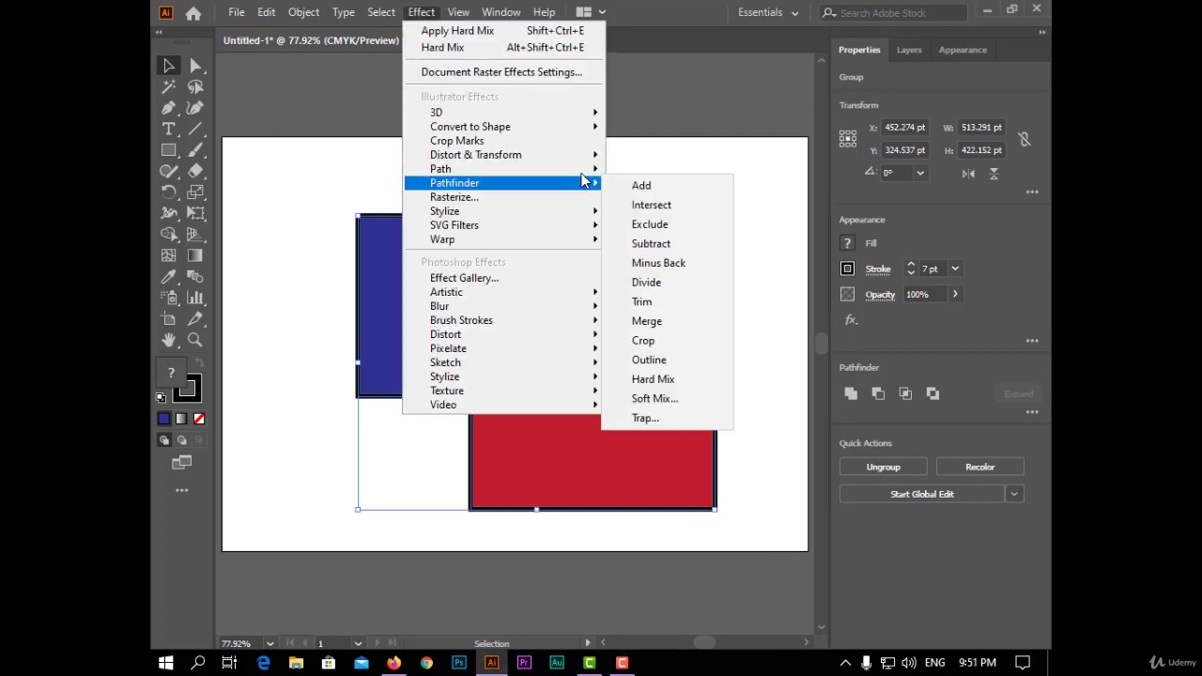
pyautogui.rightClick(496, 457)
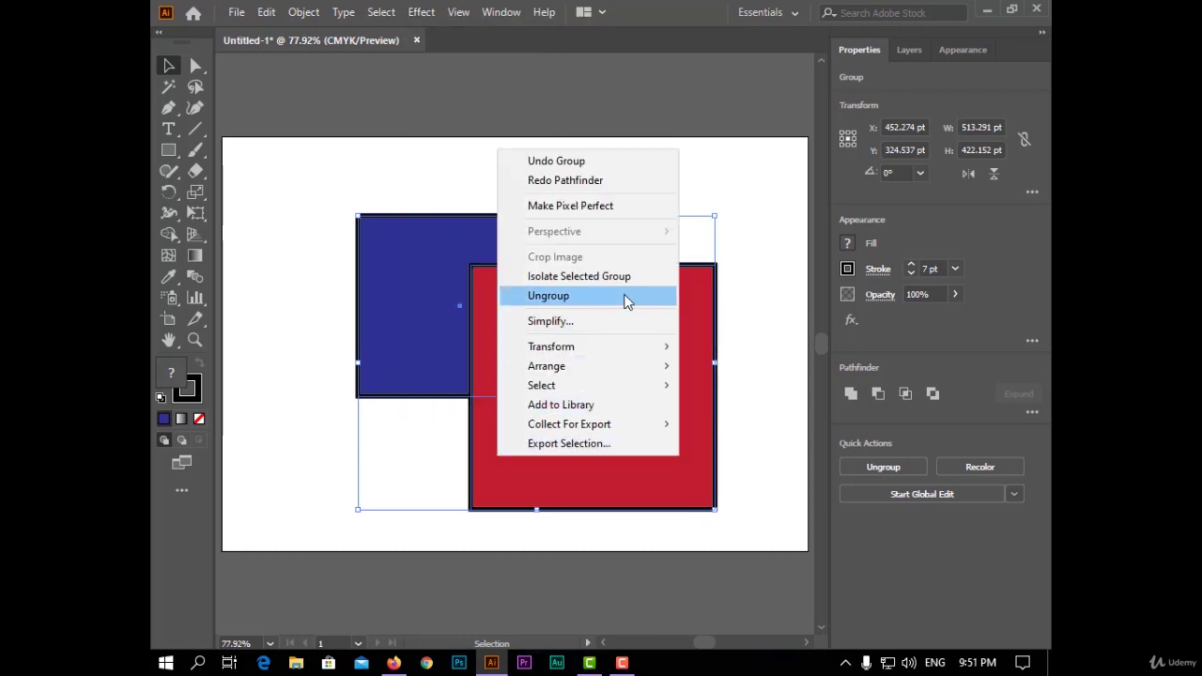
pyautogui.click(432, 13)
pyautogui.moveTo(573, 184)
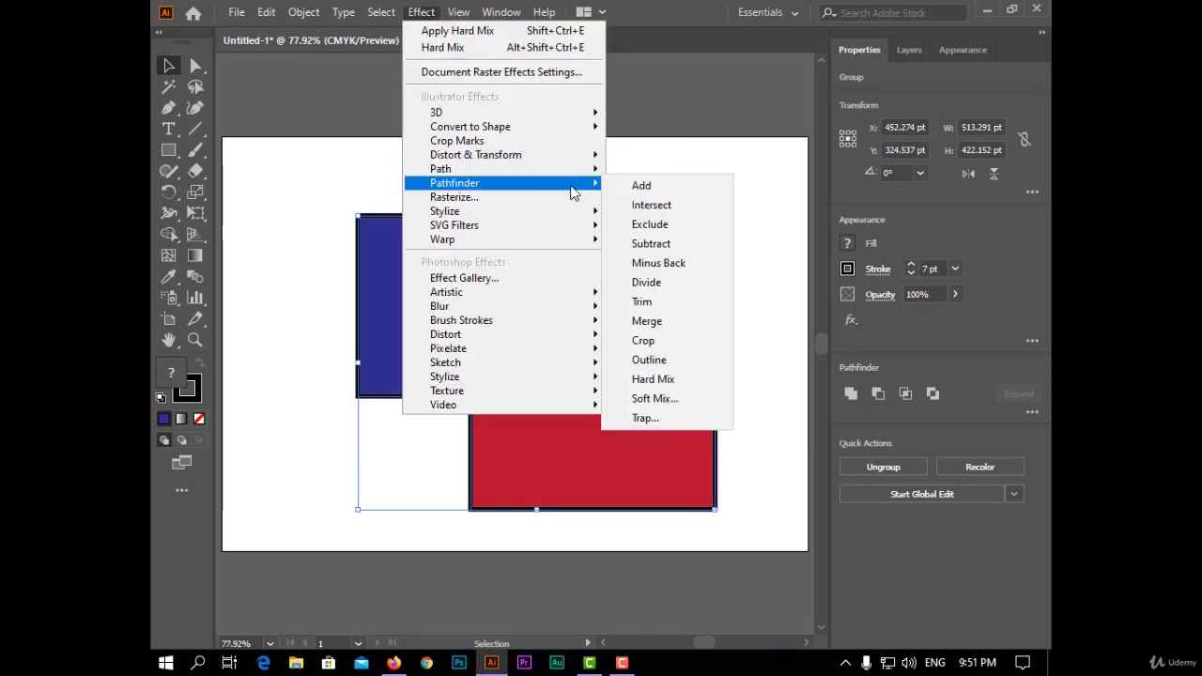
pyautogui.click(713, 403)
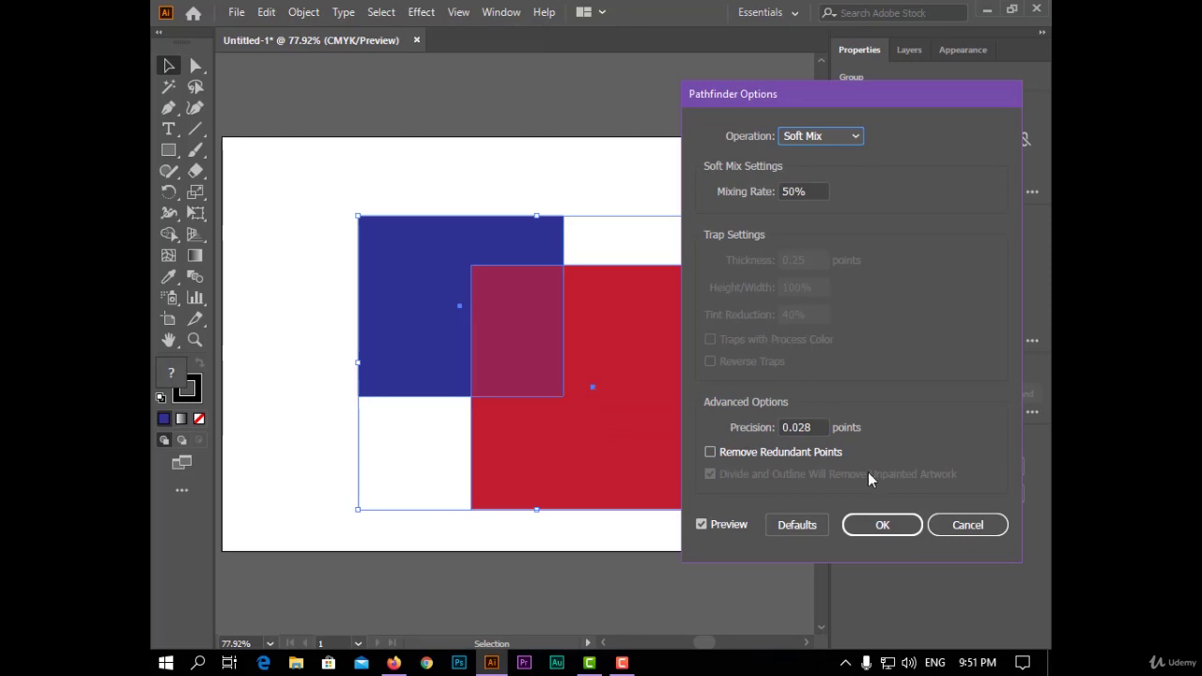
pyautogui.moveTo(799, 103)
pyautogui.mouseDown()
pyautogui.moveTo(829, 93)
pyautogui.moveTo(808, 96)
pyautogui.mouseUp()
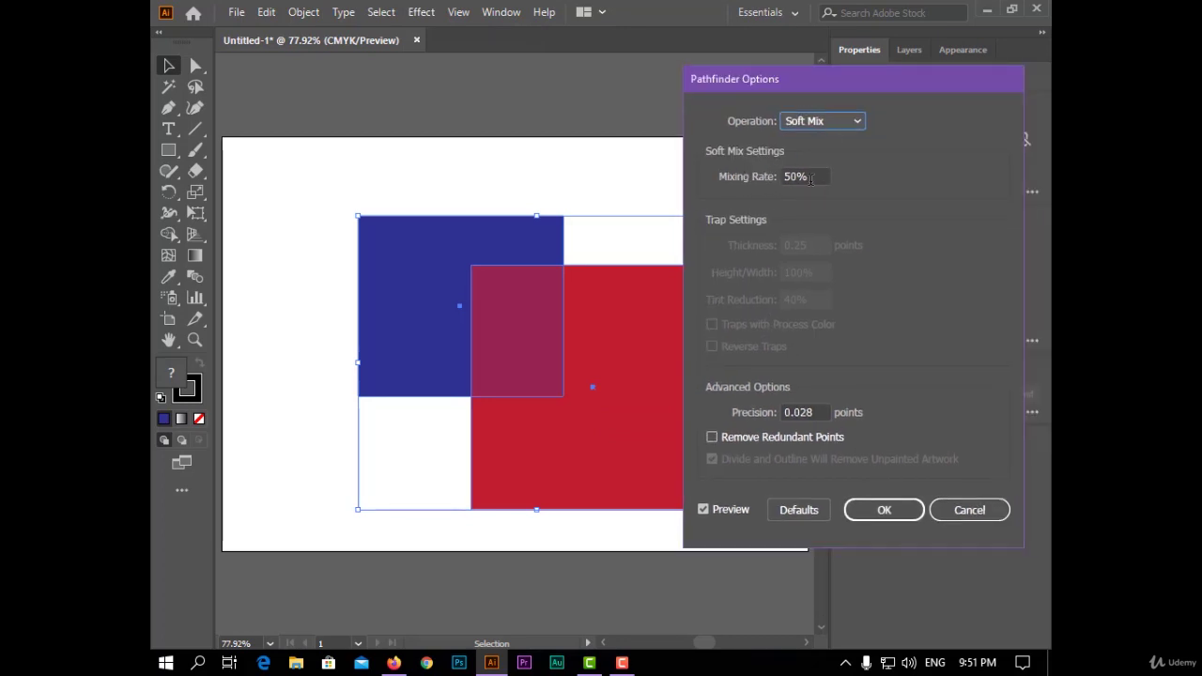
pyautogui.click(885, 515)
pyautogui.click(666, 564)
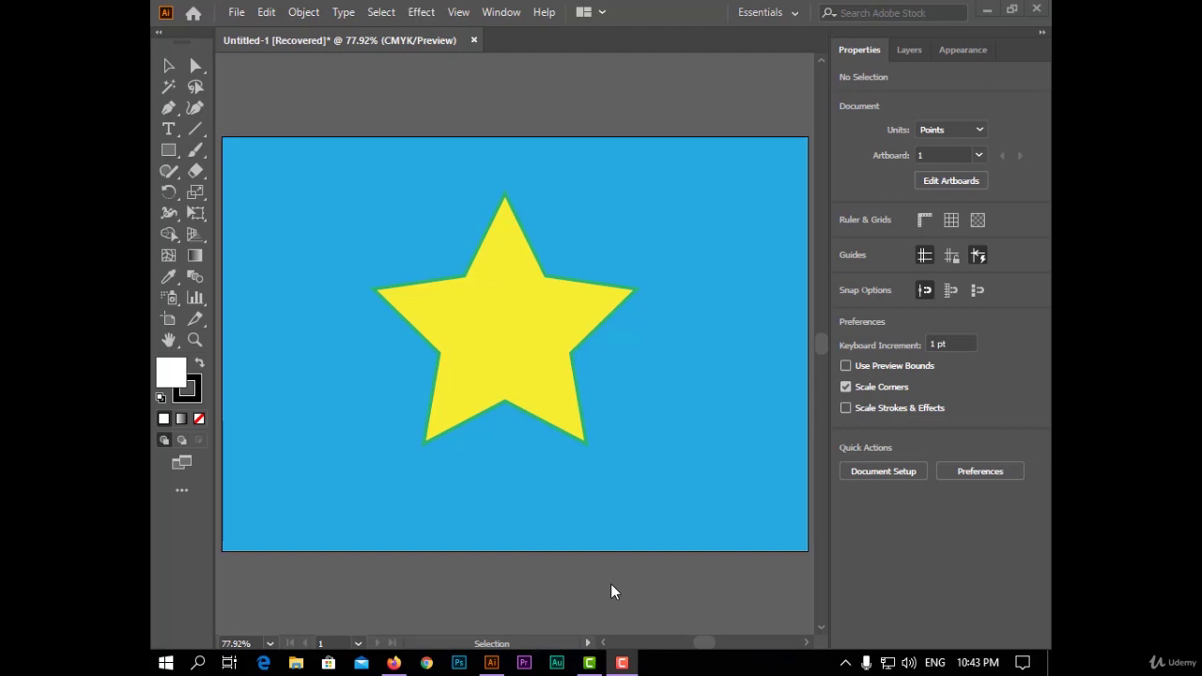
# Step: Group the yellow star with the blue background and open the Pathfinder Trap effect options for the group
pyautogui.click(582, 242)
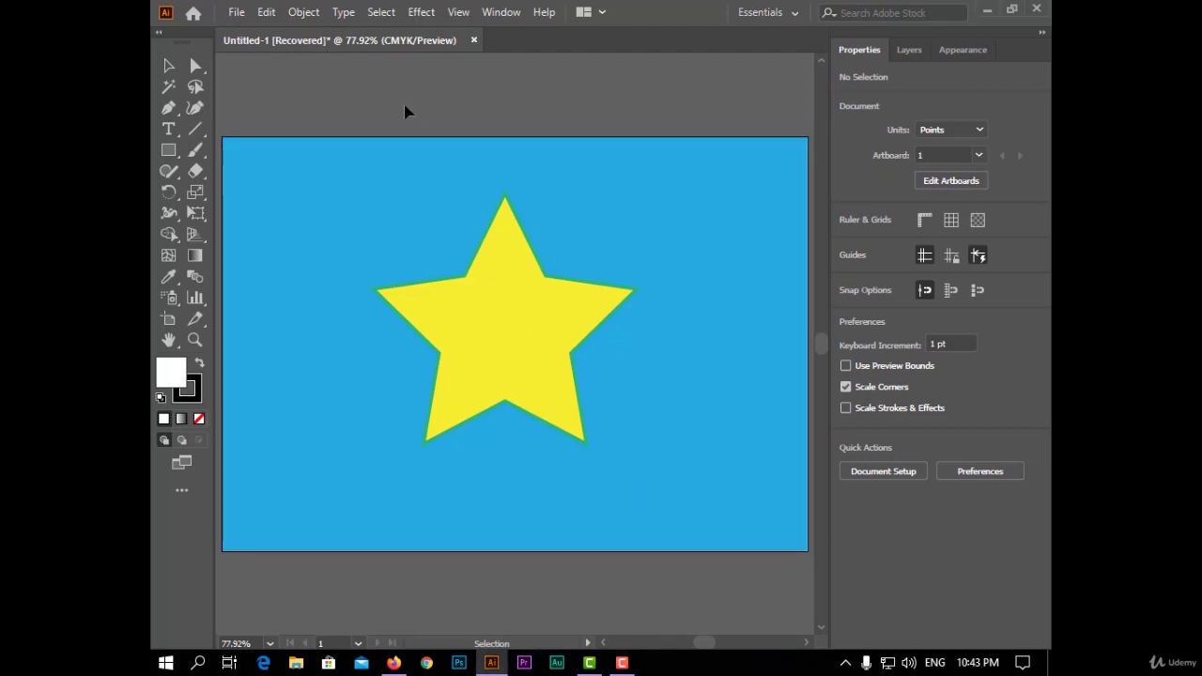
pyautogui.click(332, 265)
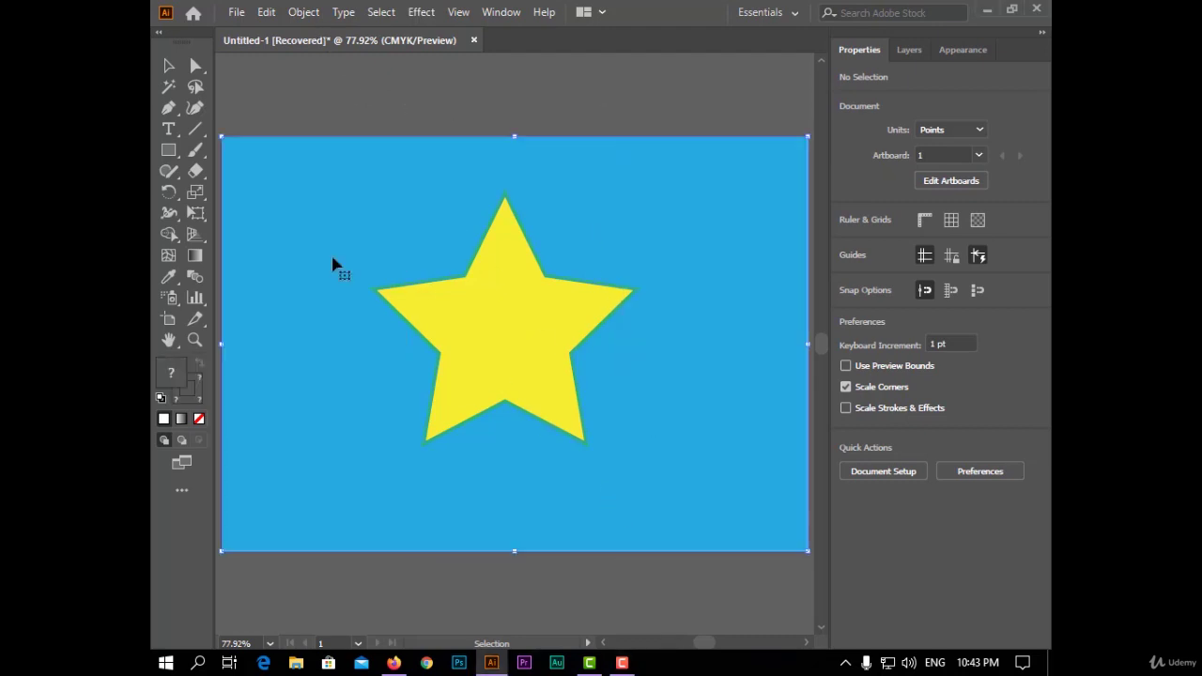
pyautogui.rightClick(635, 321)
pyautogui.click(625, 400)
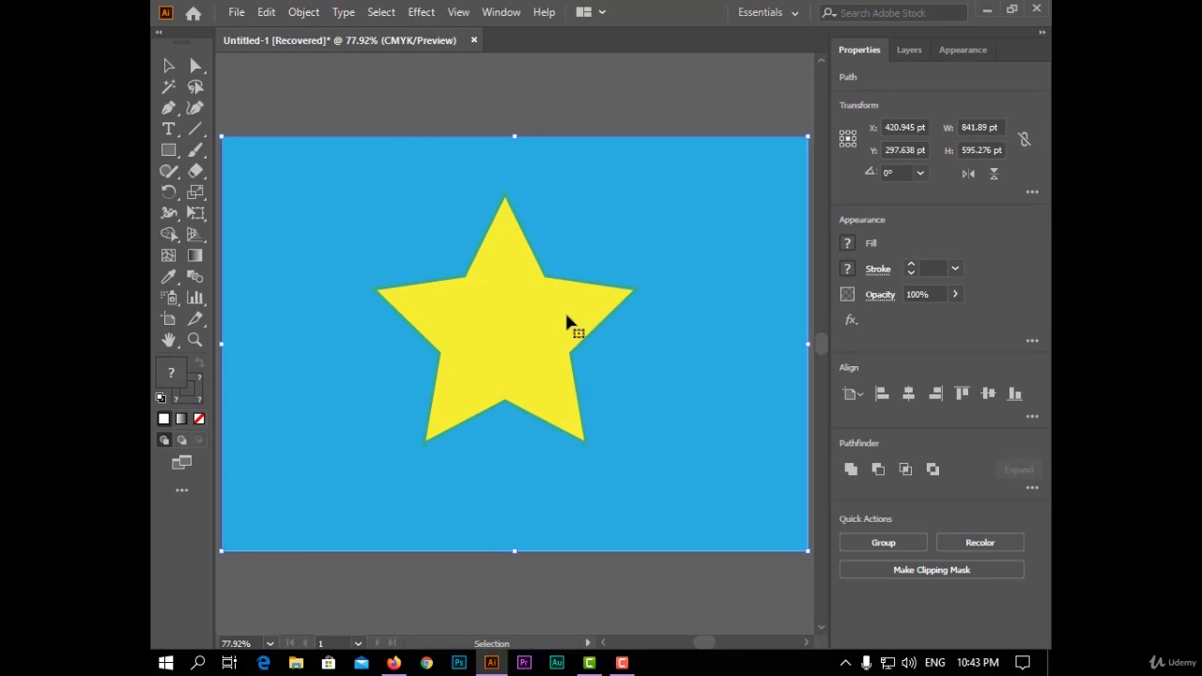
pyautogui.click(421, 12)
pyautogui.moveTo(589, 185)
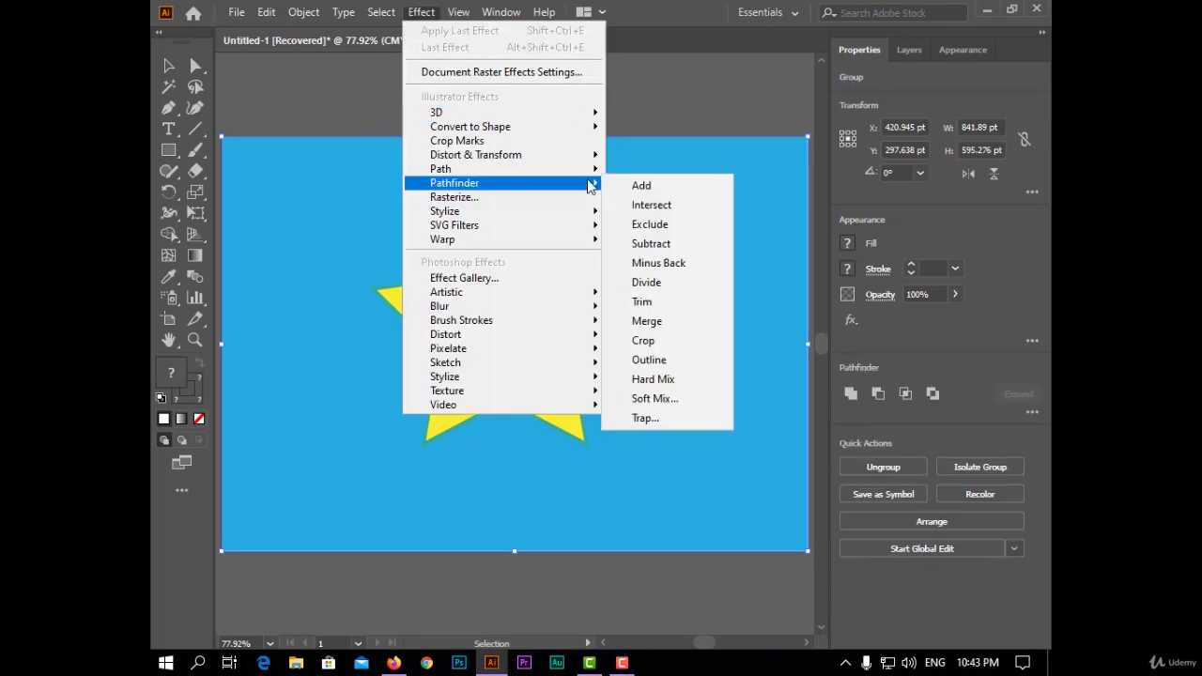
pyautogui.click(705, 420)
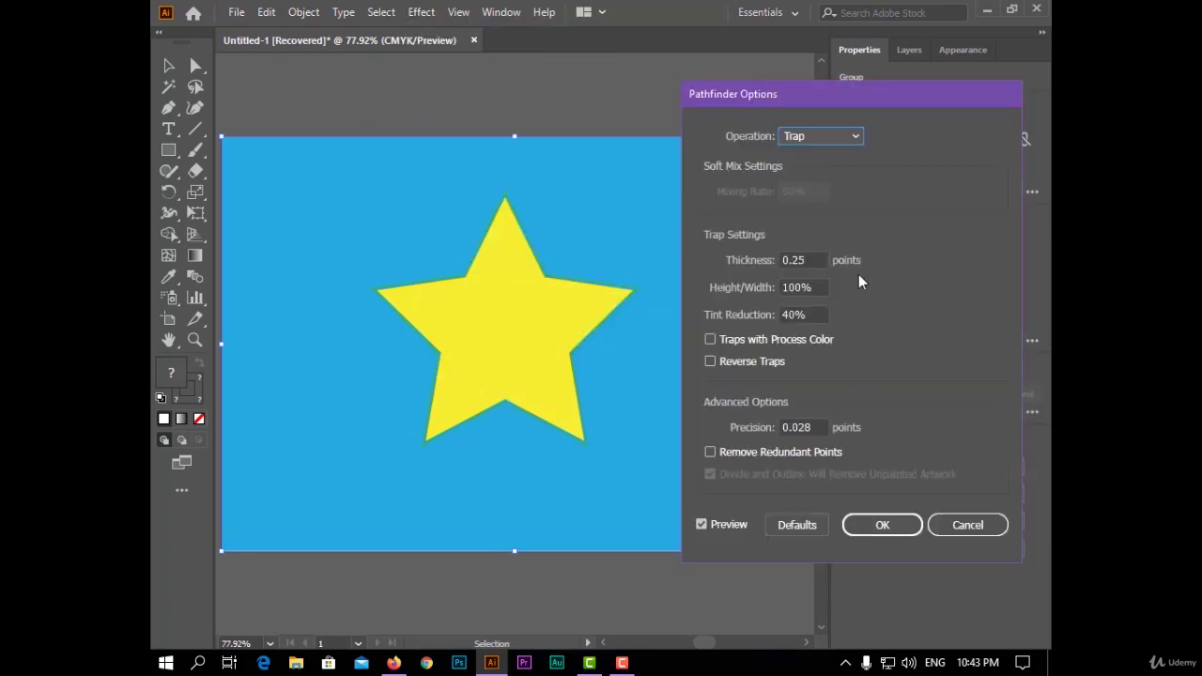
# Step: Set the trap thickness to 9 points
pyautogui.moveTo(787, 89); pyautogui.dragTo(773, 101)
pyautogui.click(831, 255)
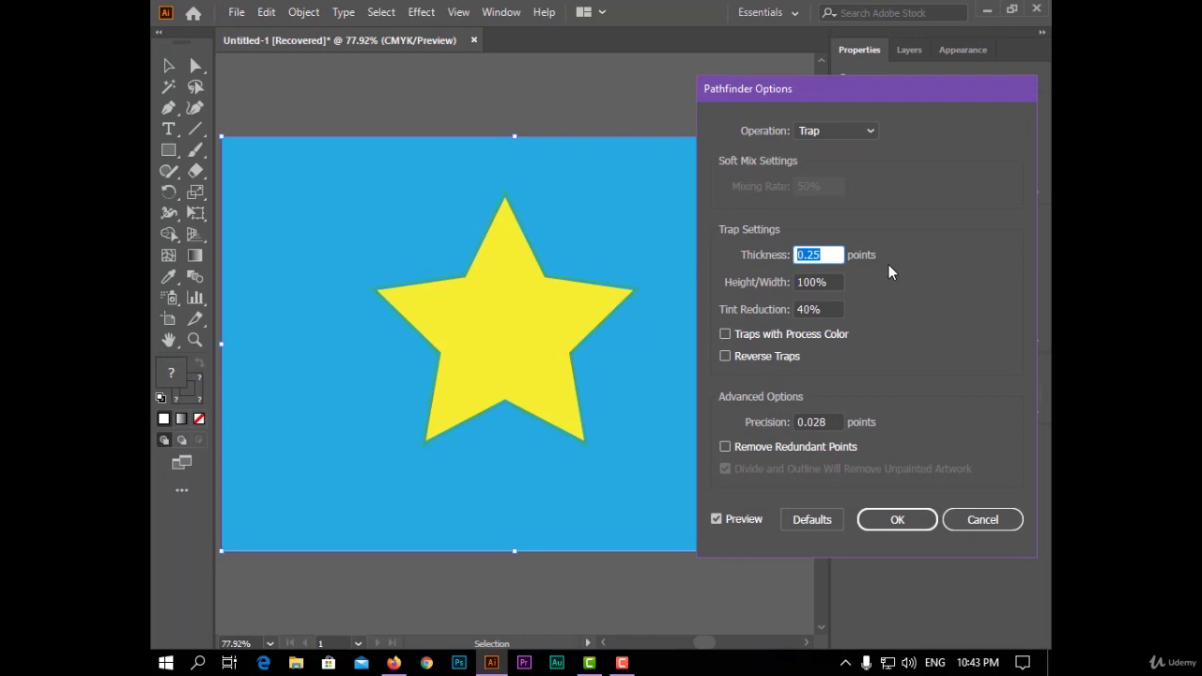
pyautogui.write('12')
pyautogui.write('9')
pyautogui.press('Tab')
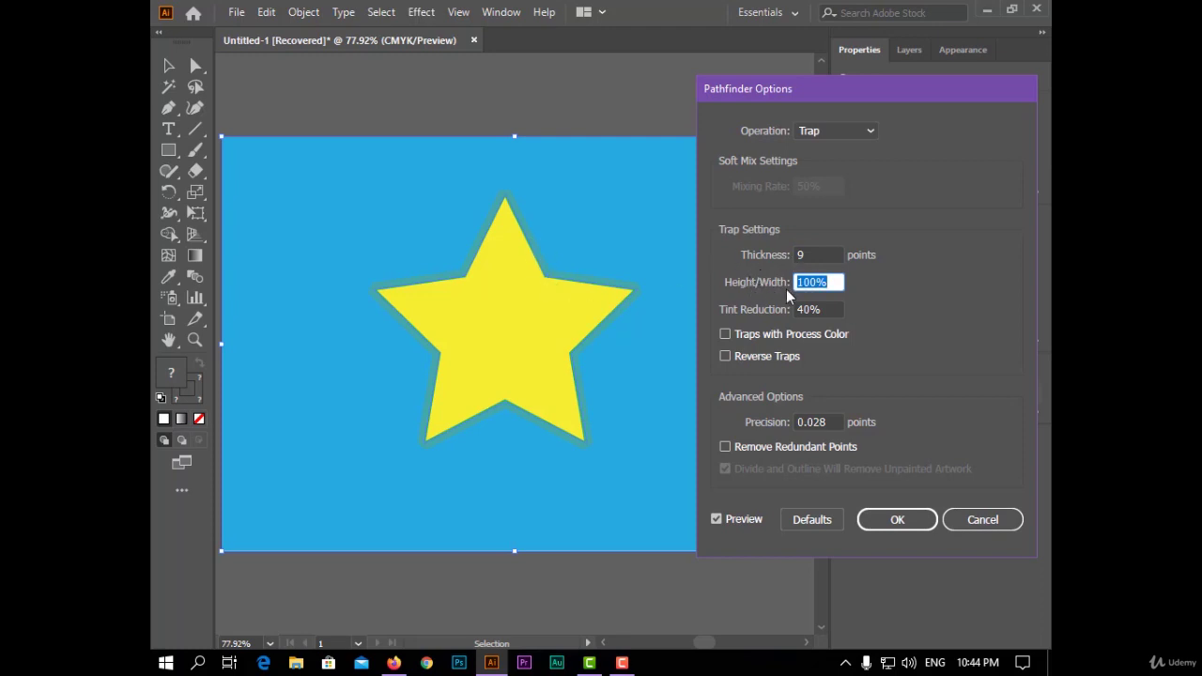
# Step: Raise the trap's tint reduction step by step, apply the effect to the star group and deselect it
pyautogui.press('Tab')
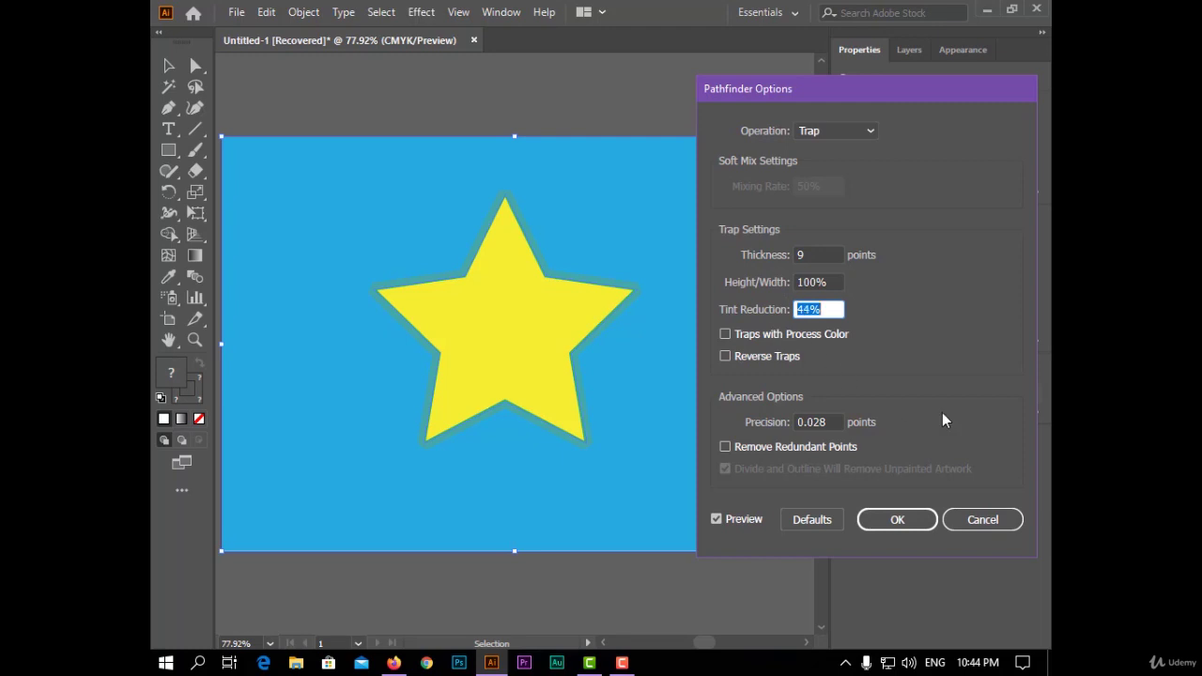
pyautogui.press('Up')
pyautogui.press('Up')
pyautogui.press('Up')
pyautogui.press('Up')
pyautogui.press('Up')
pyautogui.press('Up')
pyautogui.press('Up')
pyautogui.press('Up')
pyautogui.press('Up')
pyautogui.press('Up')
pyautogui.press('Up')
pyautogui.press('Up')
pyautogui.press('Up')
pyautogui.press('Up')
pyautogui.press('Up')
pyautogui.press('Up')
pyautogui.press('Up')
pyautogui.press('Up')
pyautogui.press('Tab')
pyautogui.click(913, 524)
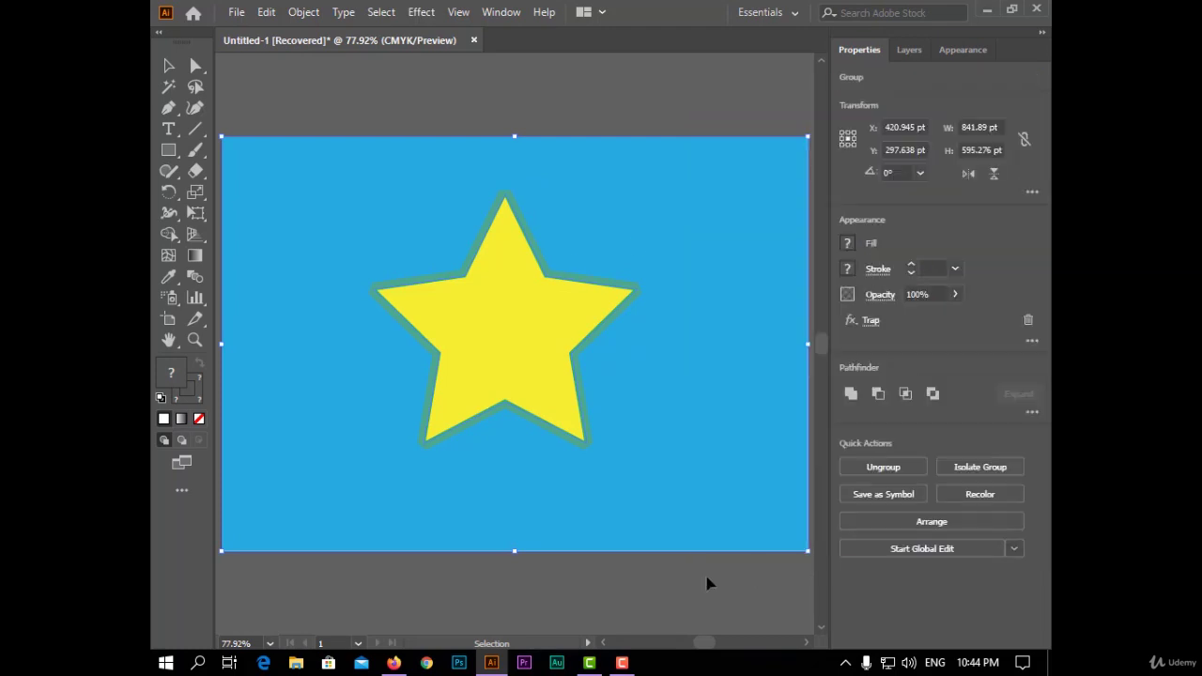
pyautogui.click(708, 584)
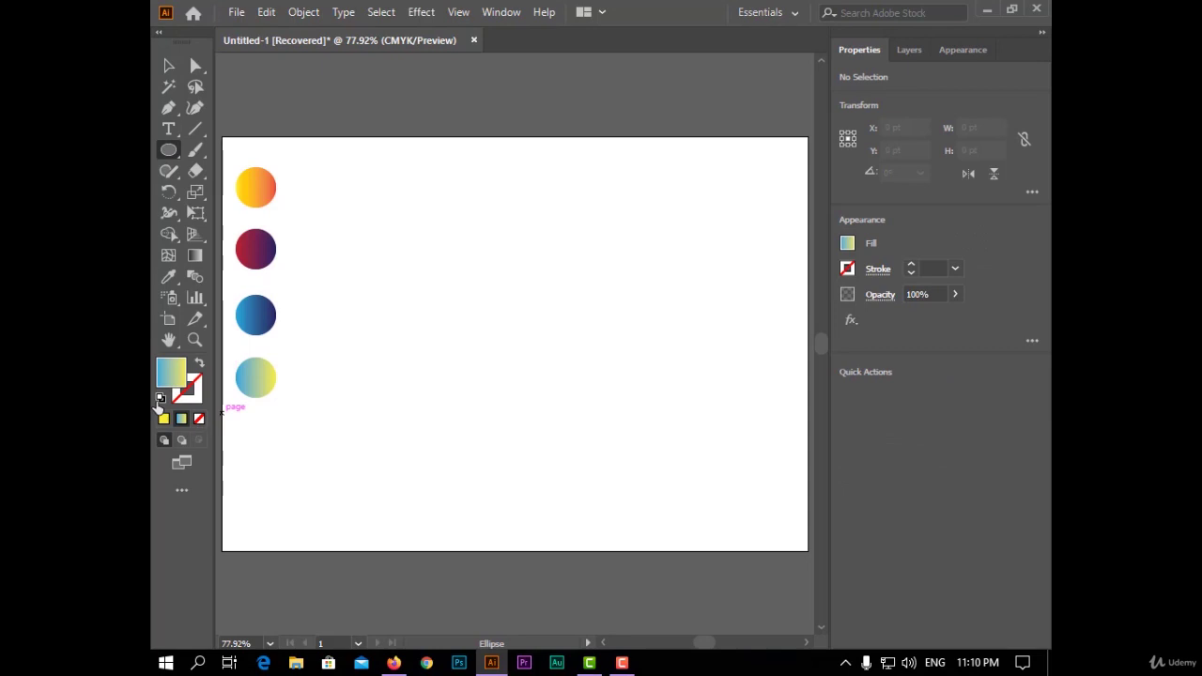
# Step: Draw a circle about 414 pt wide with the default fill and stroke and move it near the artboard's center
pyautogui.click(159, 397)
pyautogui.moveTo(414, 227)
pyautogui.mouseDown()
pyautogui.moveTo(692, 461)
pyautogui.moveTo(700, 516)
pyautogui.mouseUp()
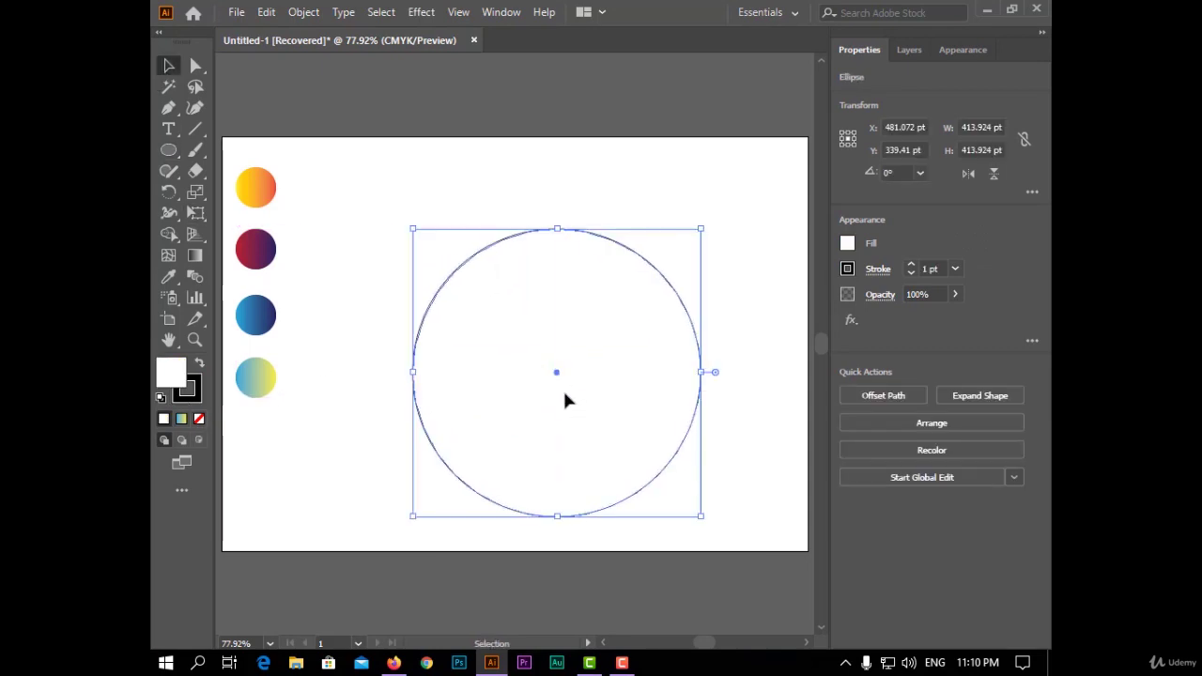
pyautogui.moveTo(563, 401); pyautogui.dragTo(526, 357)
pyautogui.click(757, 399)
pyautogui.click(589, 359)
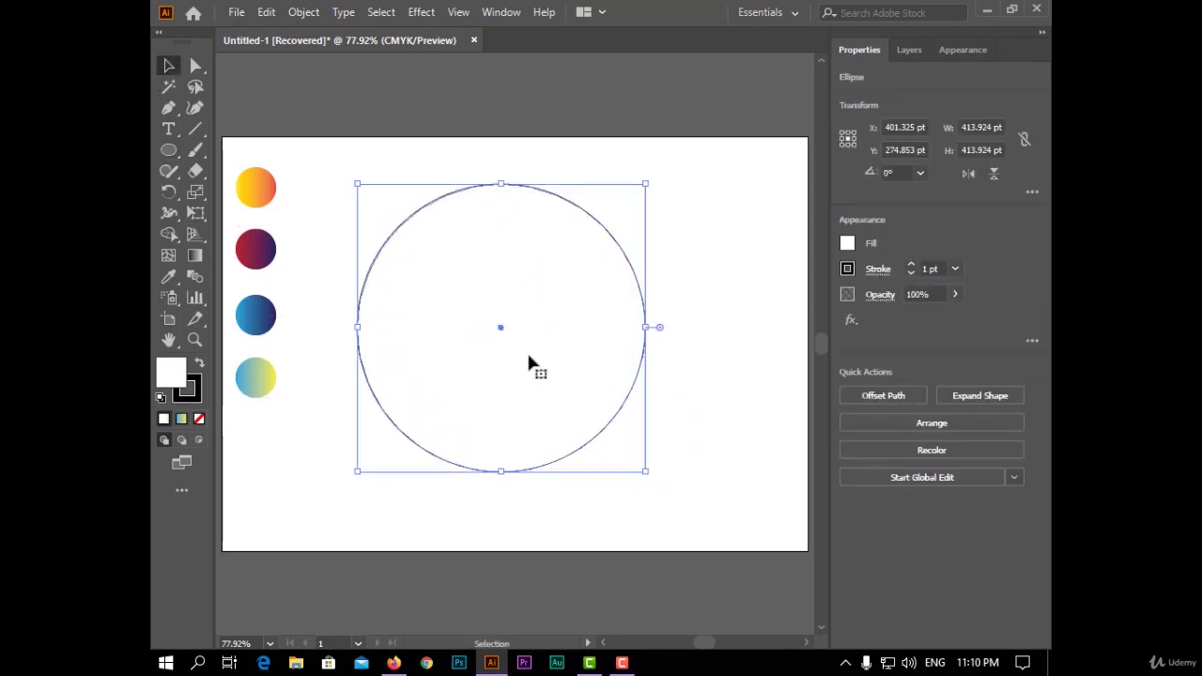
pyautogui.hotkey('ctrl', 'shift', 'a')
# Step: Draw a smaller circle about 268 pt wide touching the large circle's right edge inside, and center the two vertically
pyautogui.click(168, 150)
pyautogui.click(167, 66)
pyautogui.moveTo(536, 316); pyautogui.dragTo(684, 329)
pyautogui.moveTo(791, 478); pyautogui.dragTo(613, 376)
pyautogui.moveTo(710, 269); pyautogui.dragTo(601, 366)
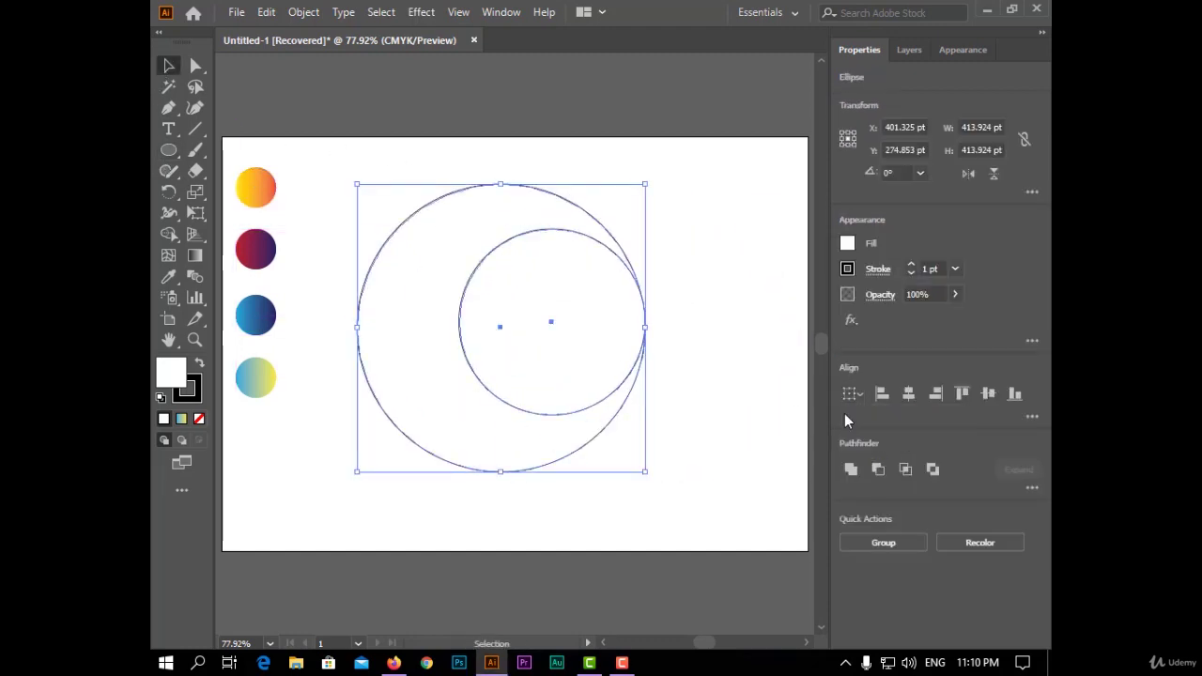
pyautogui.click(989, 399)
pyautogui.click(713, 400)
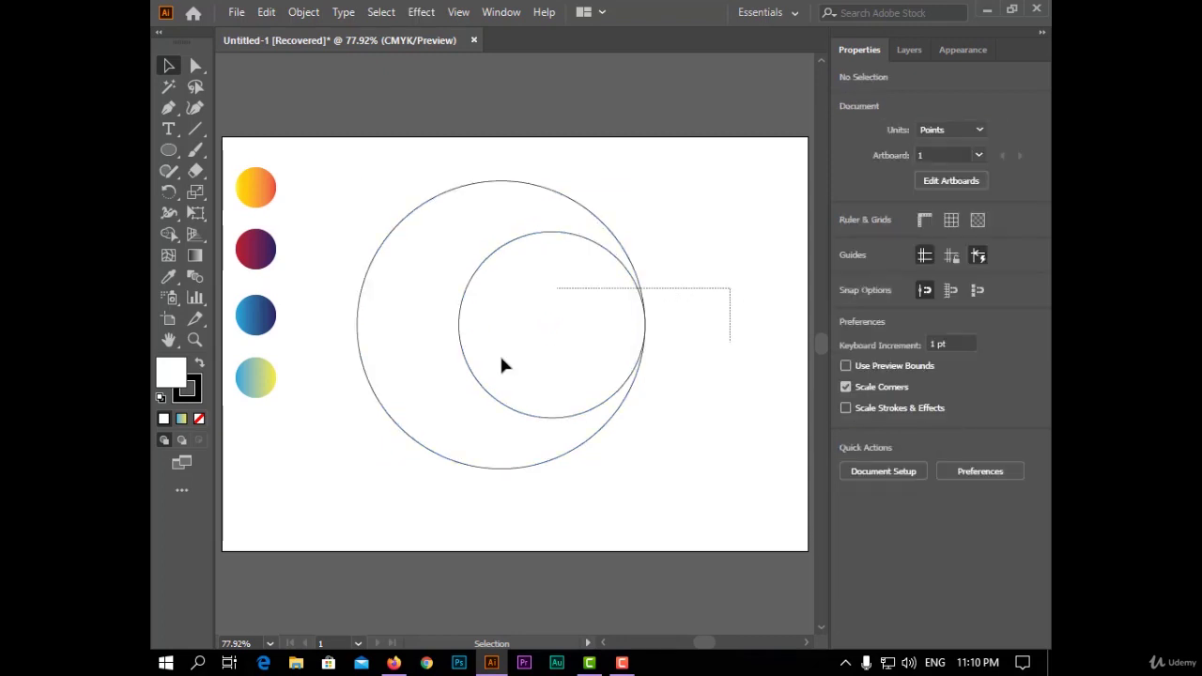
# Step: Flatten the small inner circle into an ellipse about 245 pt high
pyautogui.click(583, 398)
pyautogui.moveTo(554, 416); pyautogui.dragTo(553, 402)
pyautogui.click(577, 358)
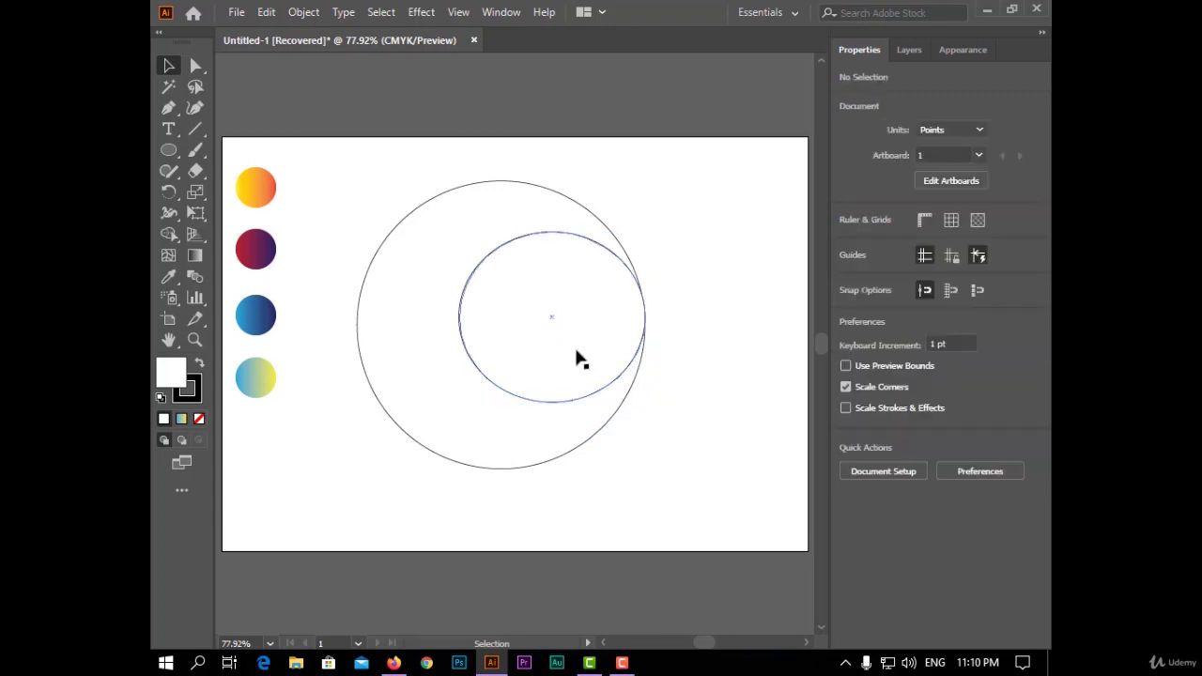
# Step: Copy the flattened ellipse to the large circle's left inner edge and center the shapes vertically
pyautogui.moveTo(578, 358); pyautogui.dragTo(258, 268)
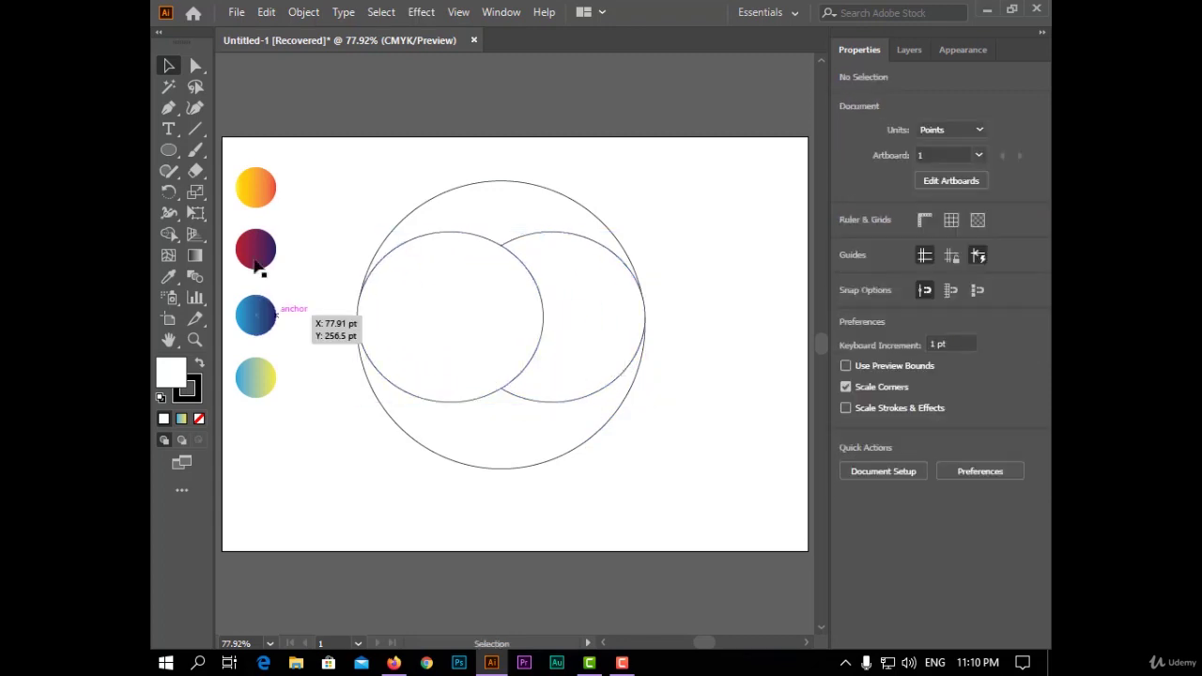
pyautogui.moveTo(415, 363); pyautogui.dragTo(416, 365)
pyautogui.click(987, 393)
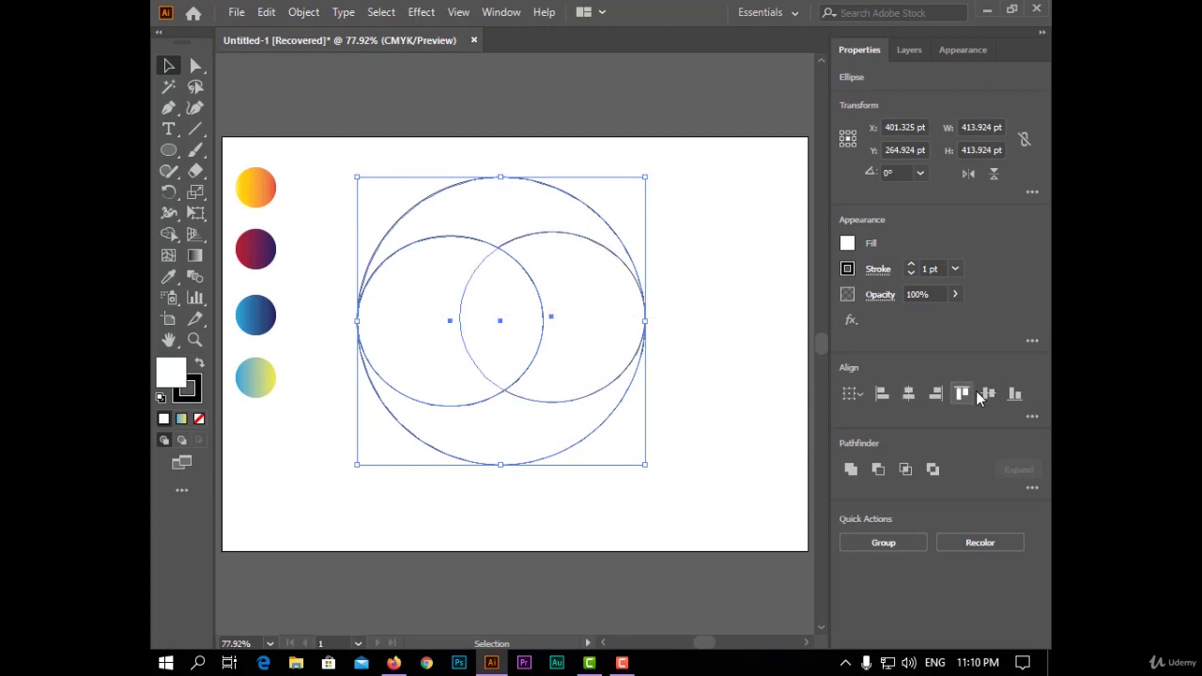
pyautogui.click(982, 393)
pyautogui.click(741, 374)
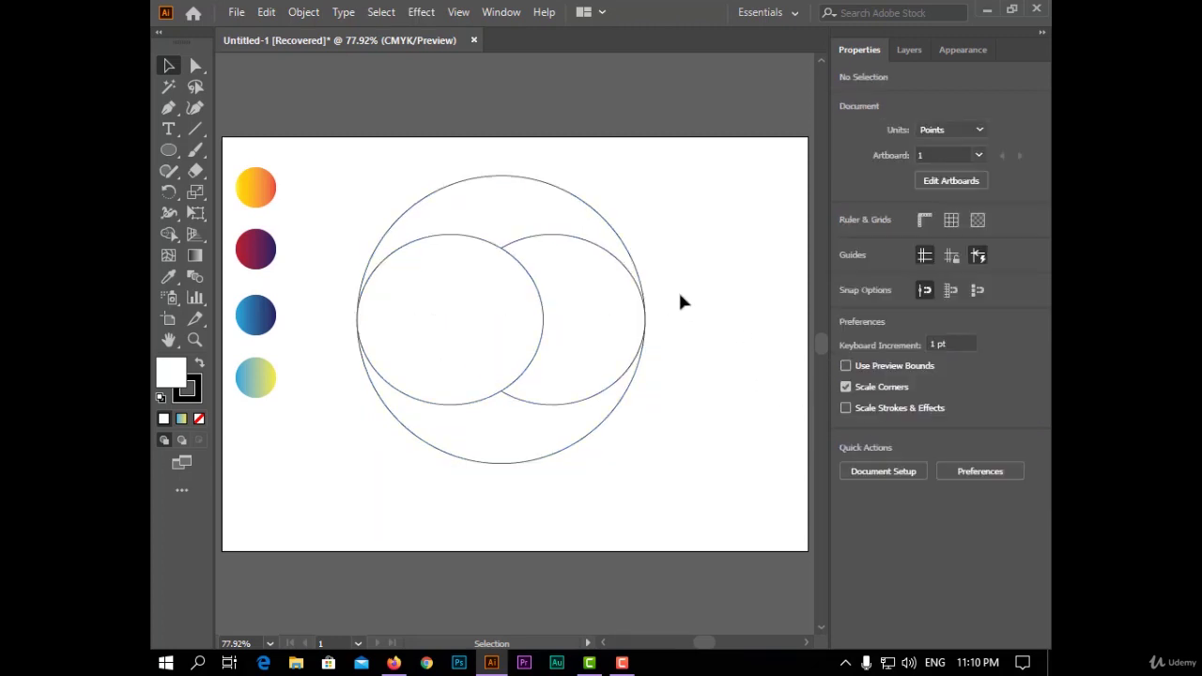
# Step: Copy an ellipse, rotate it to 270°, and align it centered at the top inside the large circle
pyautogui.click(506, 303)
pyautogui.moveTo(506, 303); pyautogui.dragTo(751, 296)
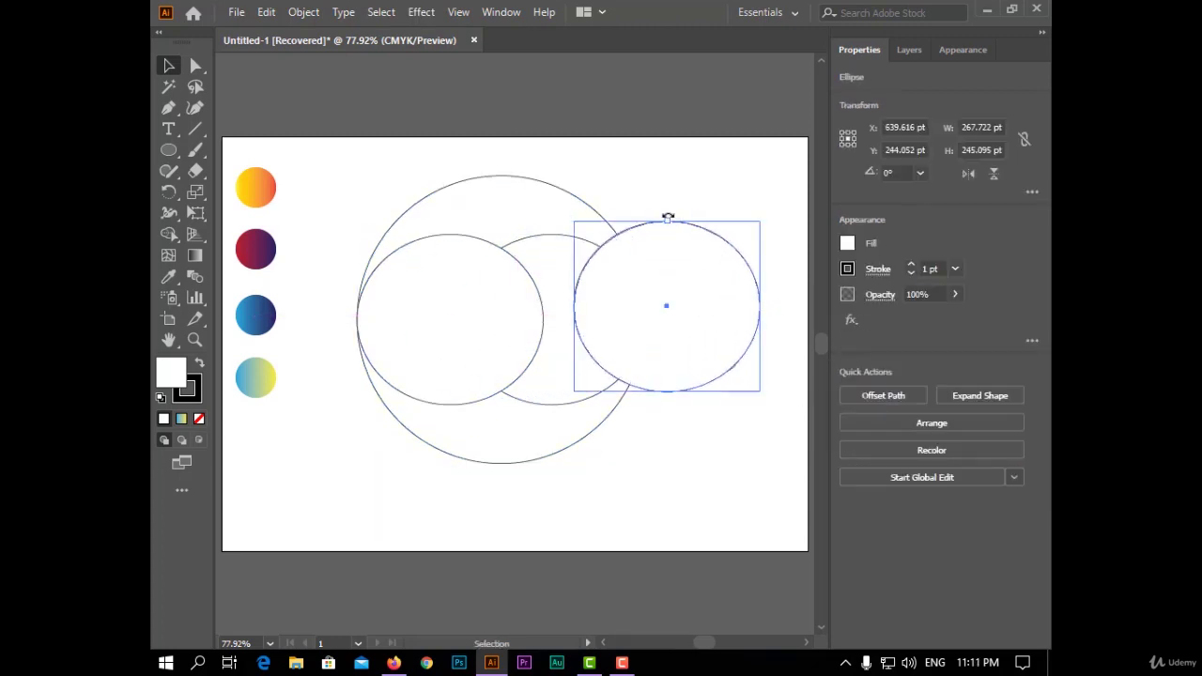
pyautogui.moveTo(668, 216); pyautogui.dragTo(543, 280)
pyautogui.moveTo(593, 153); pyautogui.dragTo(460, 254)
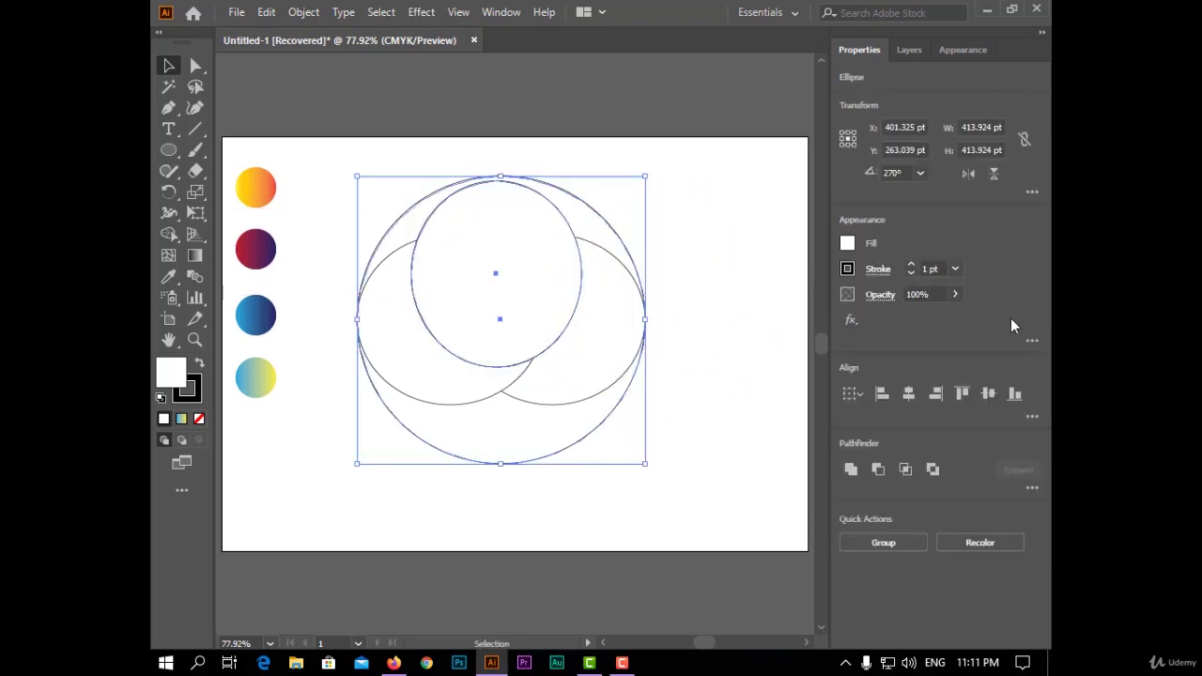
pyautogui.click(916, 392)
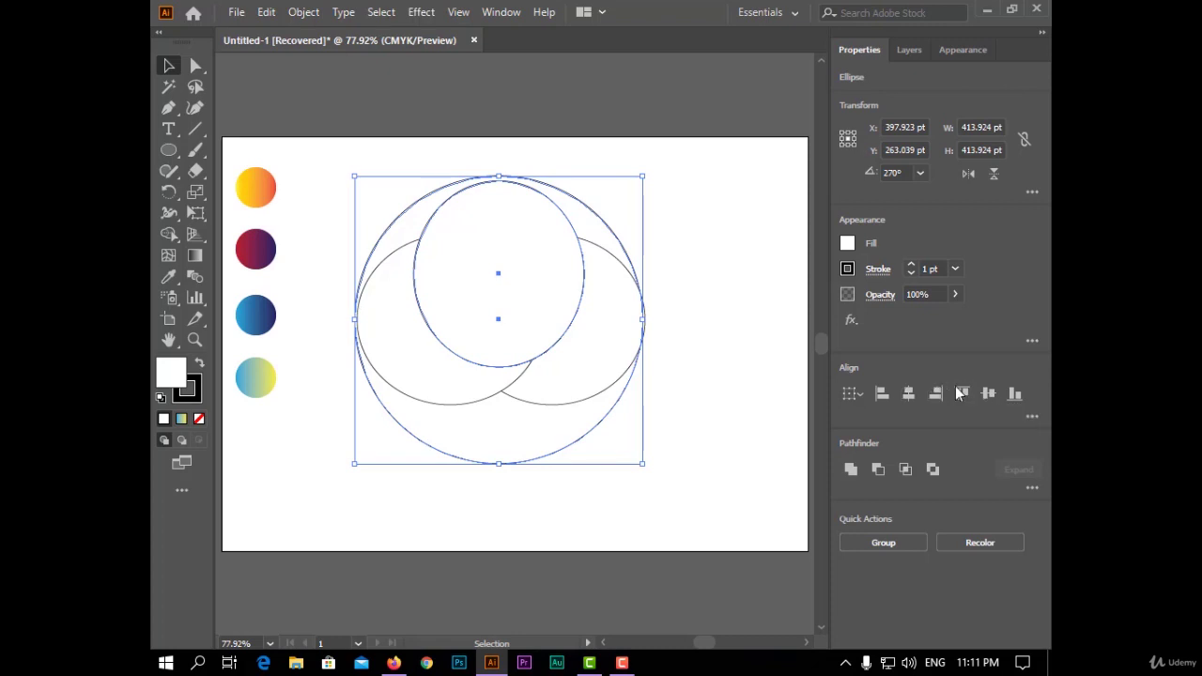
pyautogui.click(722, 338)
# Step: Copy the upright ellipse downward and align it with the large circle's horizontal center and bottom edge
pyautogui.click(523, 283)
pyautogui.moveTo(523, 282); pyautogui.dragTo(515, 380)
pyautogui.moveTo(456, 496); pyautogui.dragTo(787, 448)
pyautogui.click(908, 398)
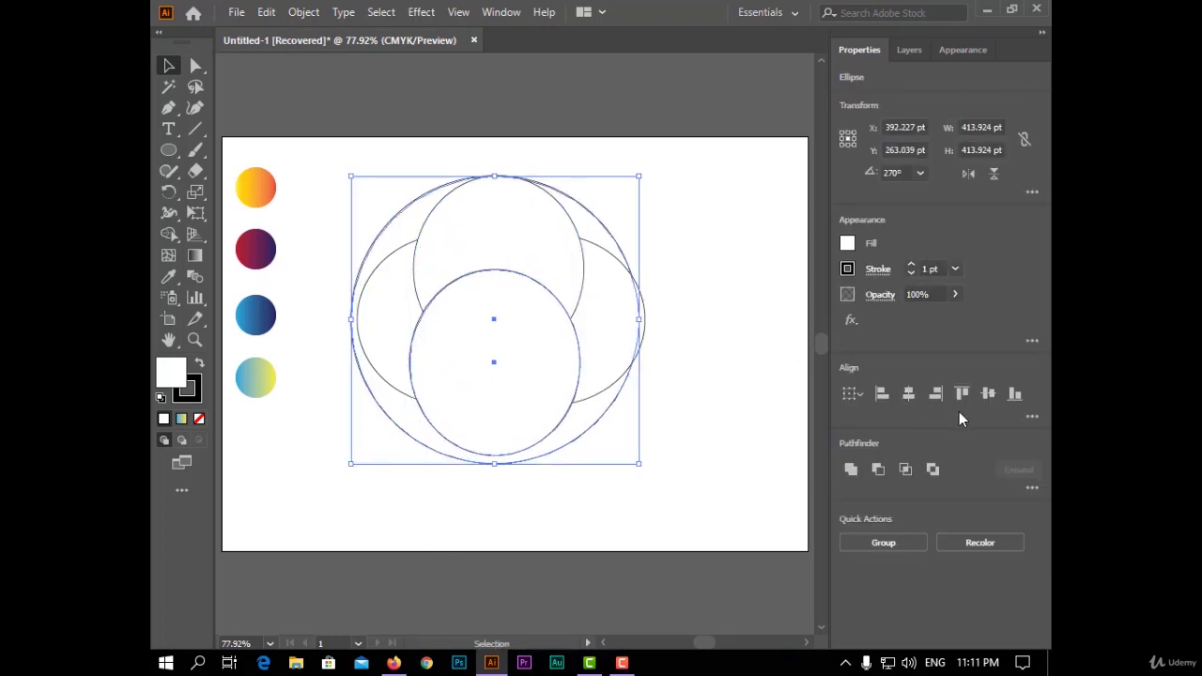
pyautogui.click(1014, 395)
pyautogui.click(757, 352)
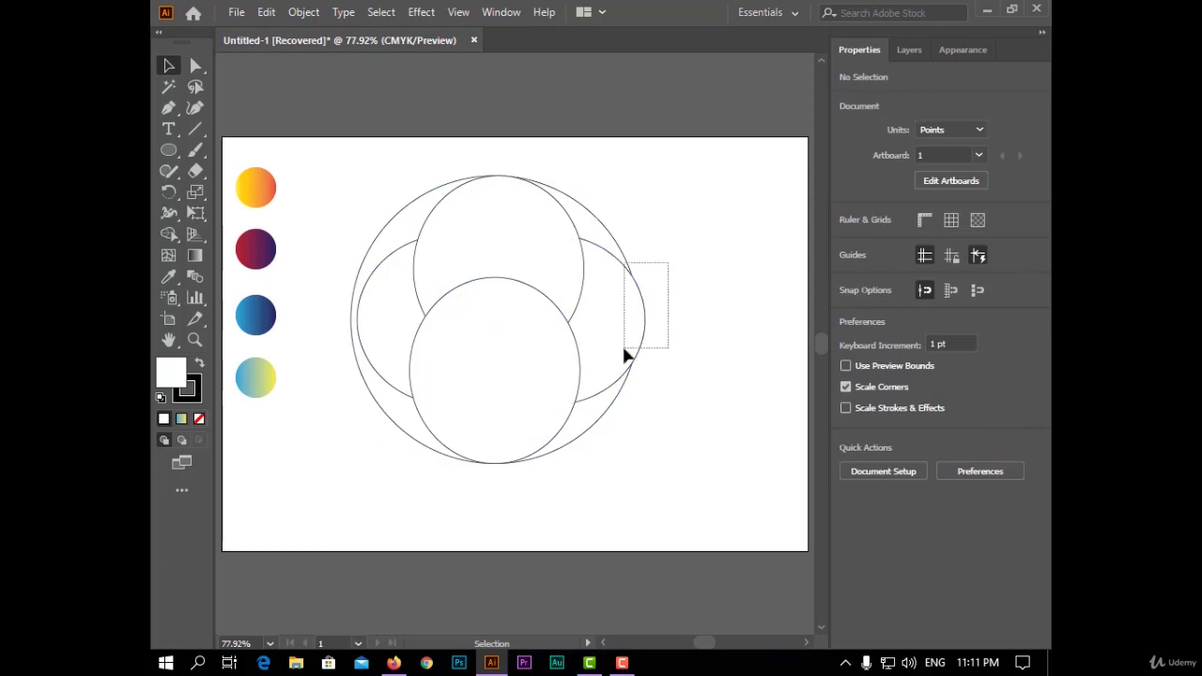
# Step: Align the right edges of the large circle and the right-hand ellipse
pyautogui.moveTo(627, 355); pyautogui.dragTo(627, 353)
pyautogui.click(934, 395)
pyautogui.click(551, 402)
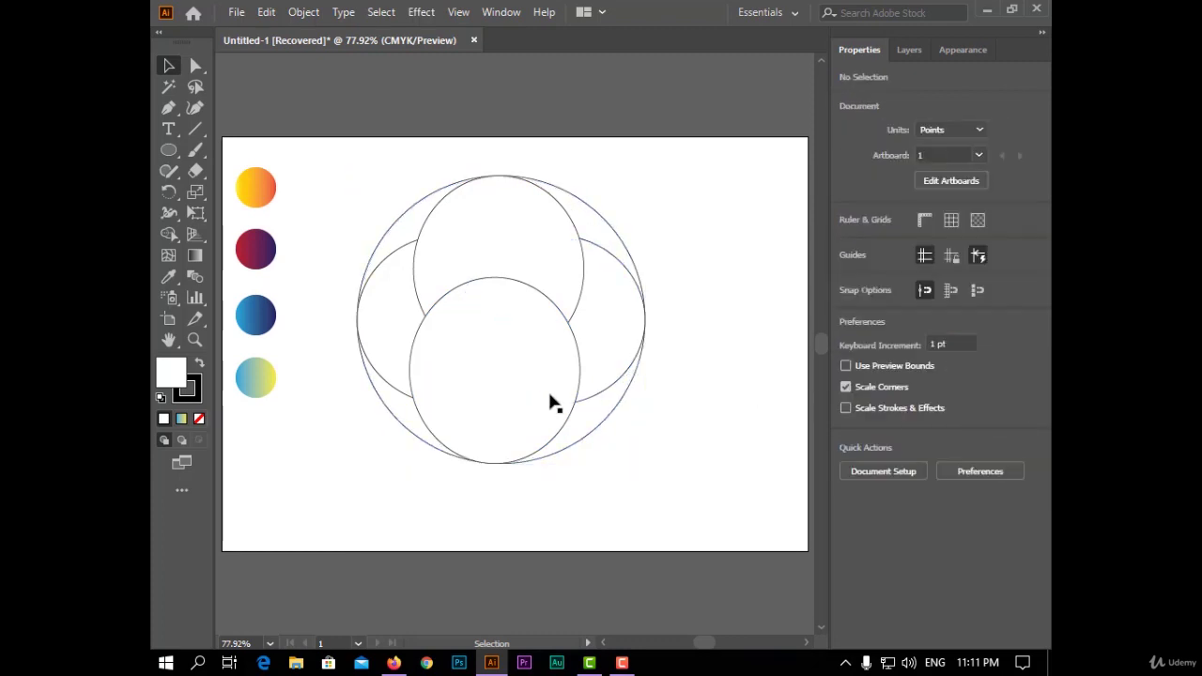
pyautogui.moveTo(384, 340); pyautogui.dragTo(385, 341)
# Step: Try to center all the inner ellipses horizontally with the large circle
pyautogui.click(693, 376)
pyautogui.moveTo(493, 347); pyautogui.dragTo(493, 347)
pyautogui.moveTo(681, 176); pyautogui.dragTo(394, 474)
pyautogui.click(908, 394)
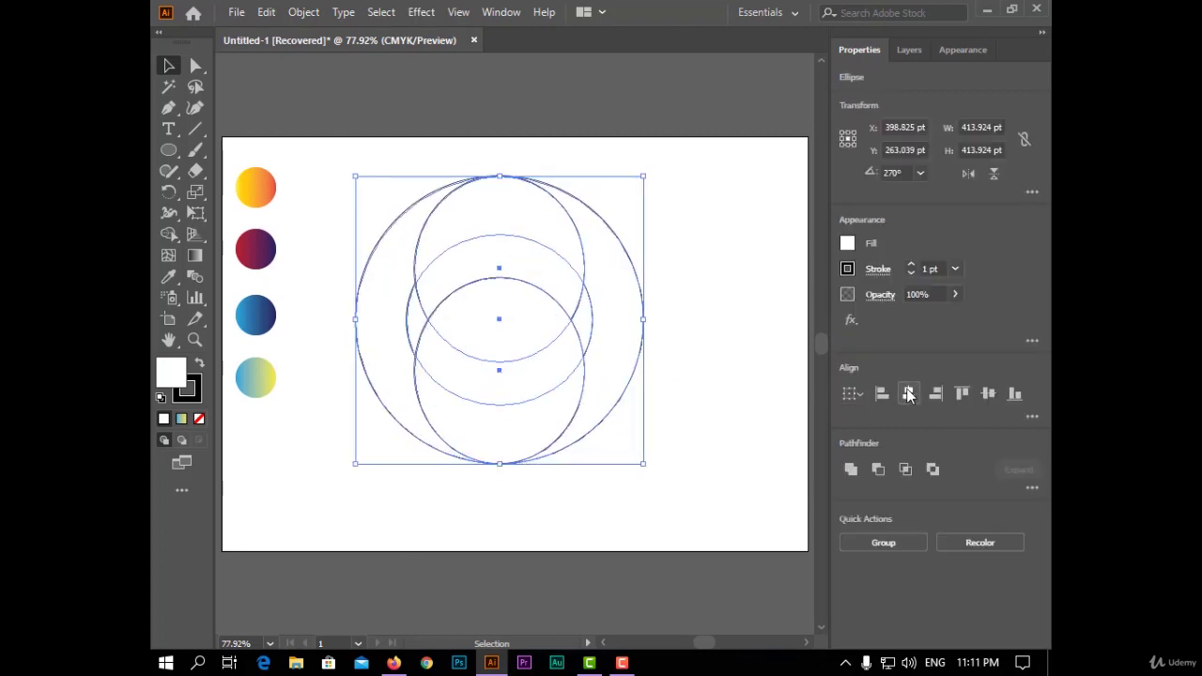
pyautogui.click(758, 389)
# Step: Select only the bottom ellipse and the large circle and center them horizontally on each other
pyautogui.moveTo(704, 188); pyautogui.dragTo(574, 263)
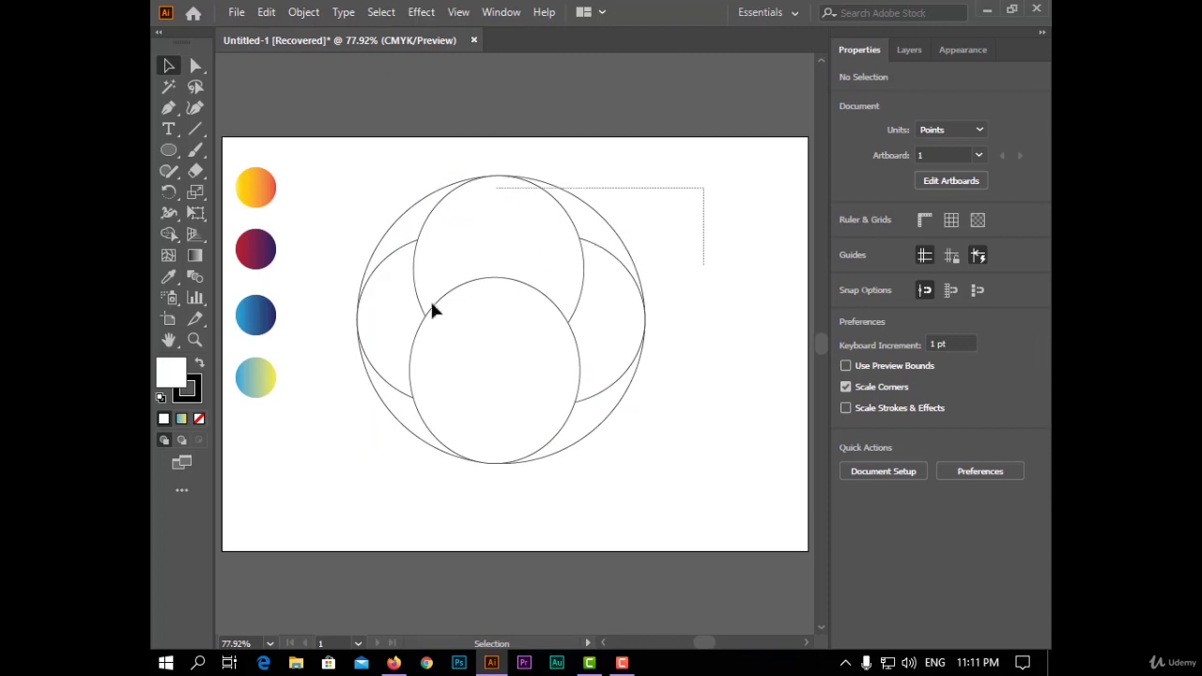
pyautogui.moveTo(363, 472); pyautogui.dragTo(736, 244)
pyautogui.moveTo(512, 441); pyautogui.dragTo(514, 444)
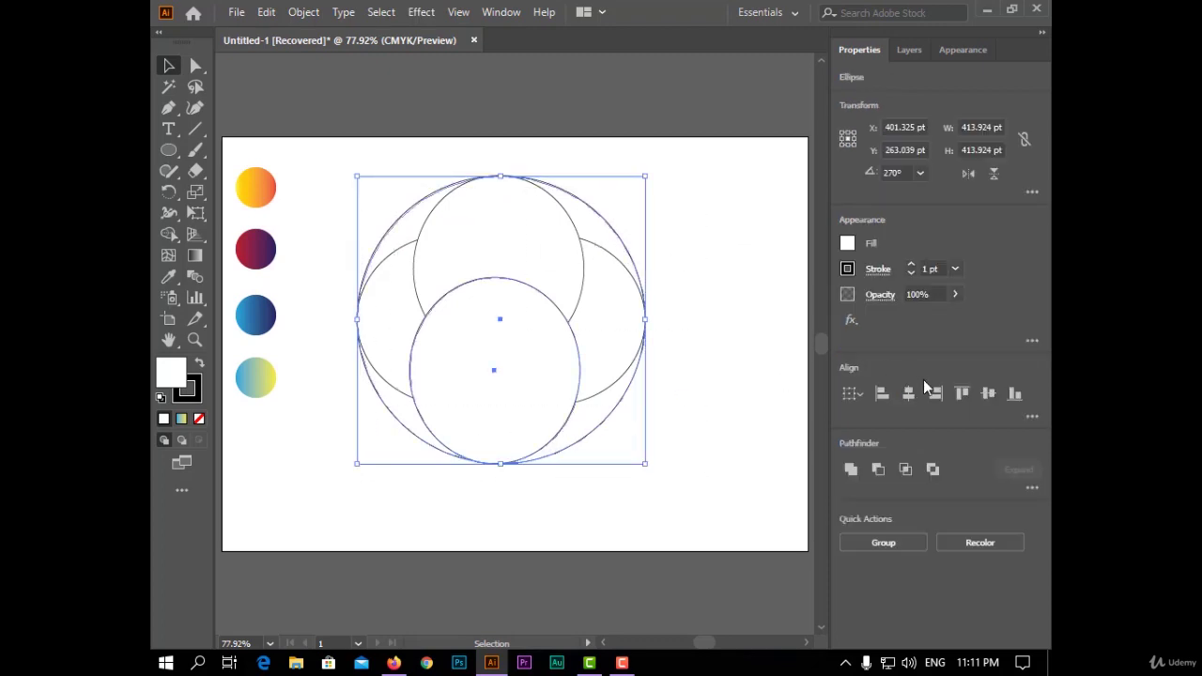
pyautogui.click(909, 394)
pyautogui.click(733, 403)
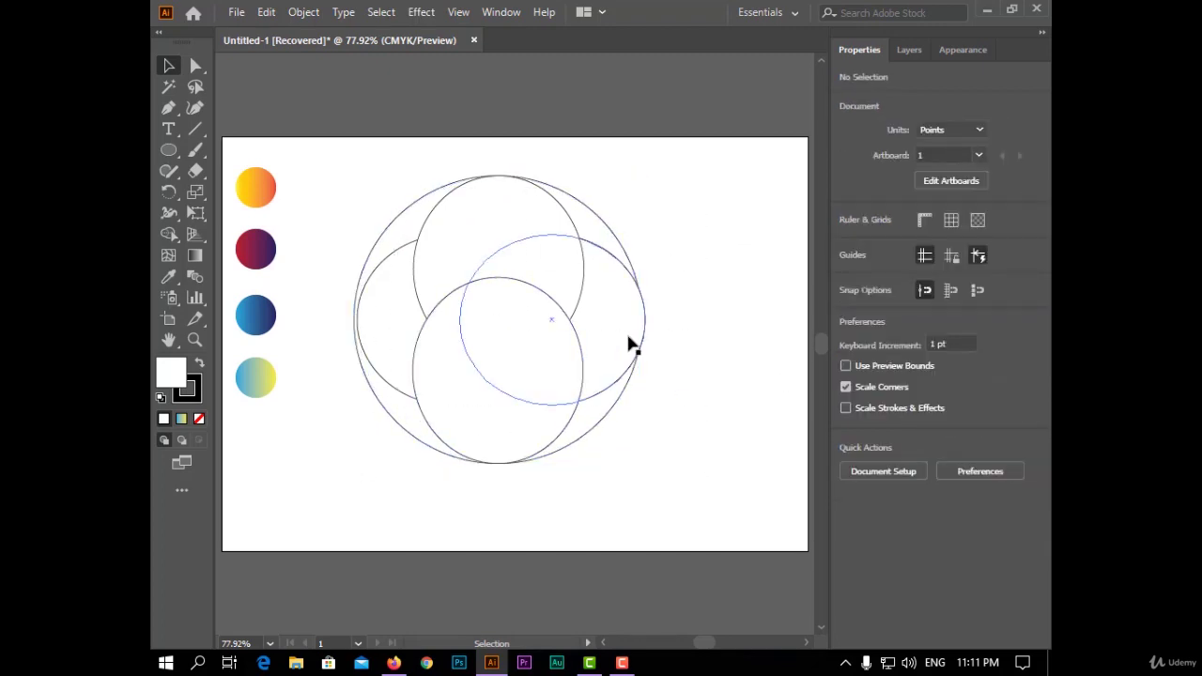
# Step: Align the large circle's right edge with the right-hand ellipse
pyautogui.click(641, 342)
pyautogui.keyDown('shift'); pyautogui.click(643, 359); pyautogui.keyUp('shift')
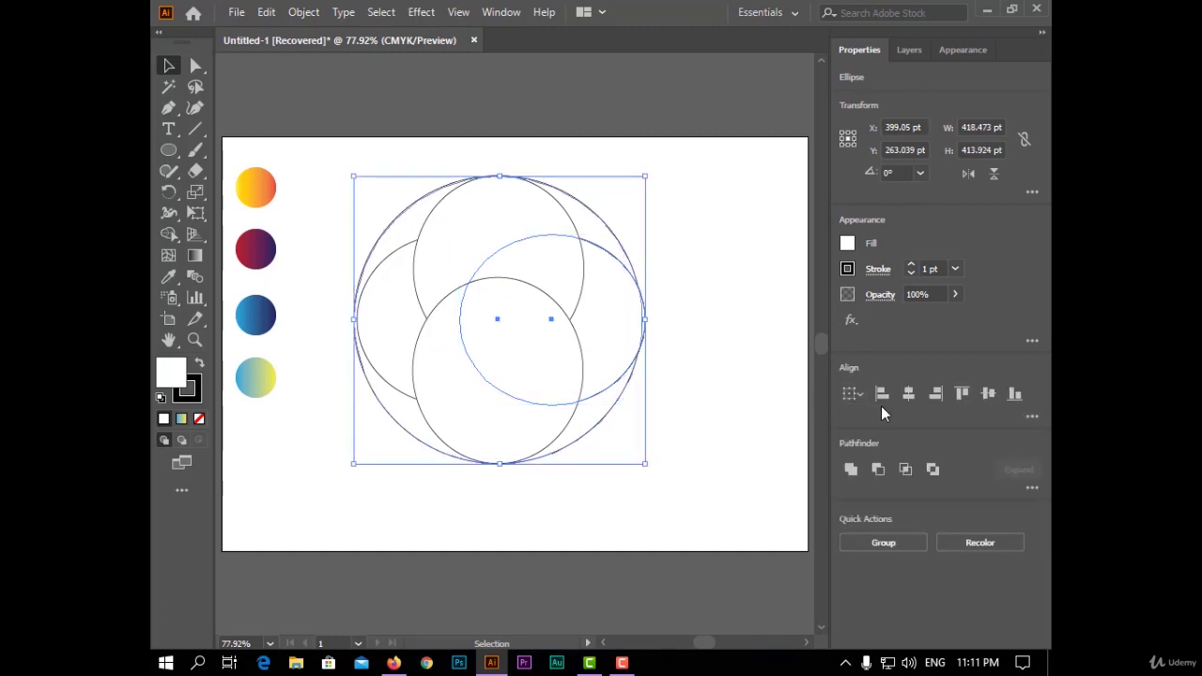
pyautogui.keyDown('shift'); pyautogui.click(624, 255); pyautogui.keyUp('shift')
pyautogui.keyDown('shift'); pyautogui.click(628, 247); pyautogui.keyUp('shift')
pyautogui.click(765, 373)
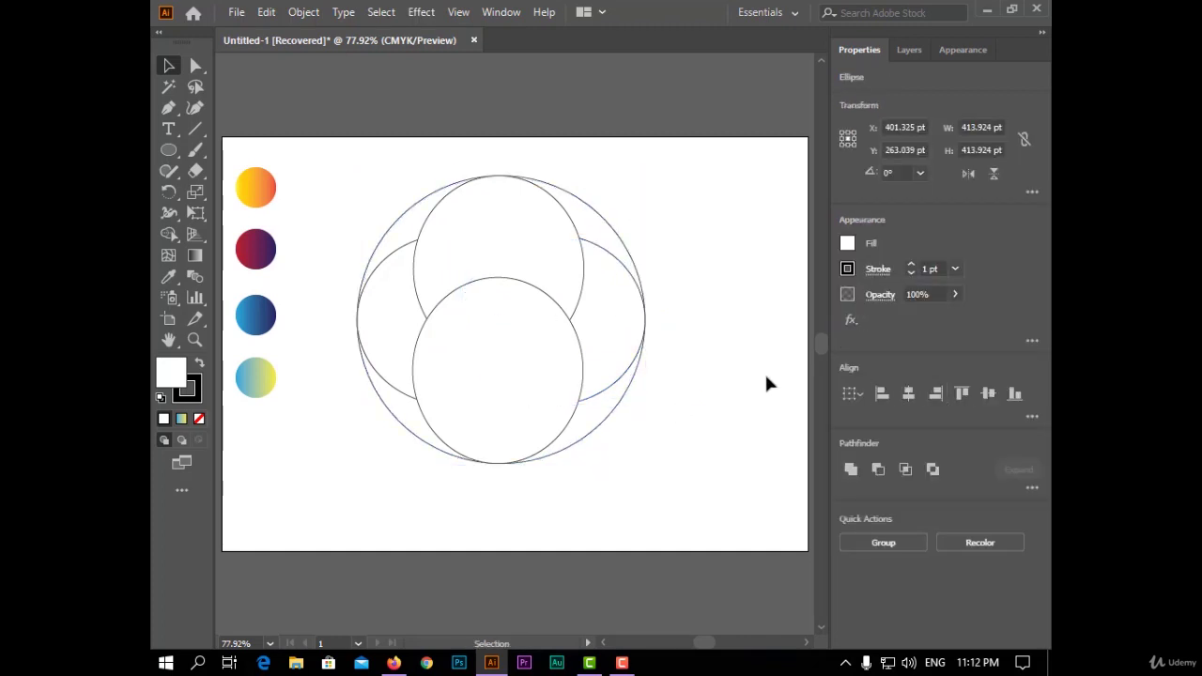
pyautogui.click(533, 387)
pyautogui.moveTo(532, 300); pyautogui.dragTo(518, 244)
pyautogui.hotkey('ctrl', 'z')
# Step: Apply the Pathfinder Divide effect to the whole ellipse figure and expand its appearance
pyautogui.moveTo(644, 162); pyautogui.dragTo(375, 531)
pyautogui.click(409, 11)
pyautogui.moveTo(575, 185)
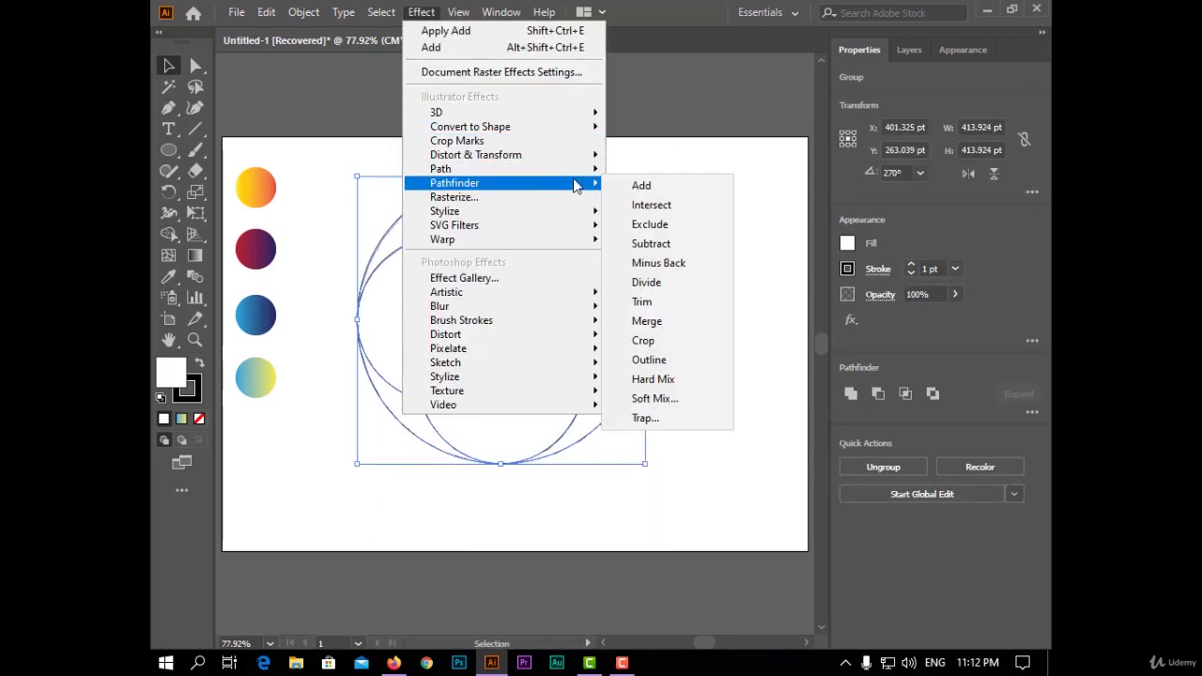
pyautogui.click(670, 281)
pyautogui.click(303, 11)
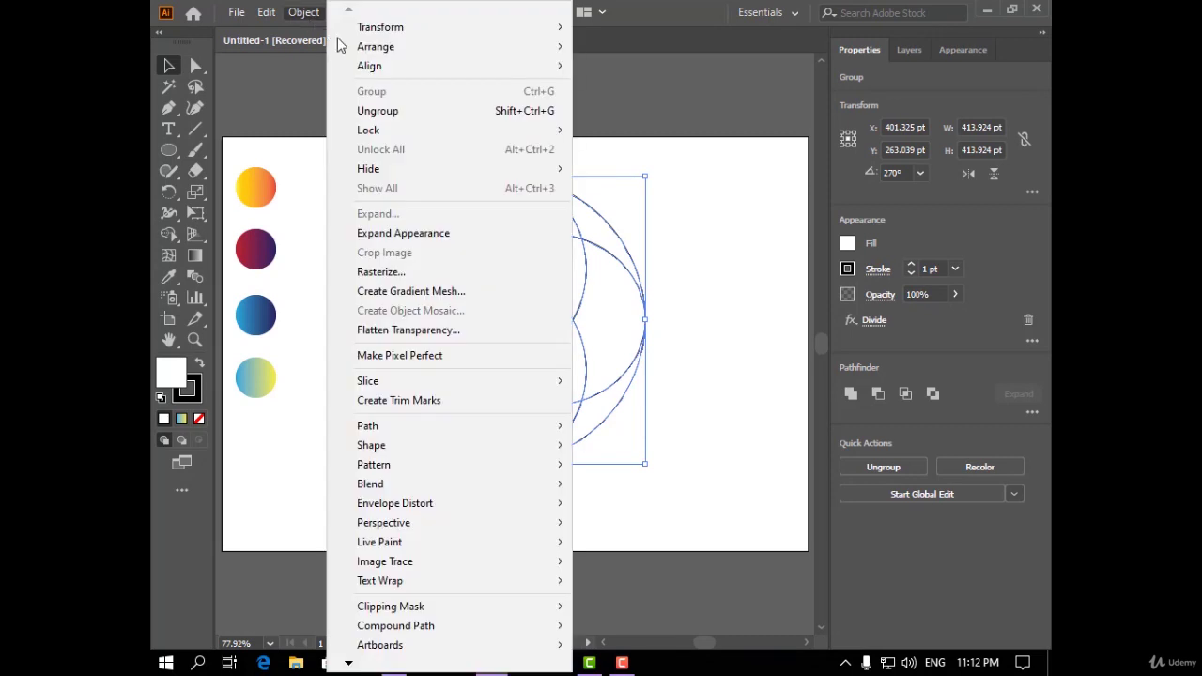
pyautogui.click(459, 233)
pyautogui.click(696, 222)
# Step: Try to move the upper-right outer piece away from the divided figure with Direct Selection
pyautogui.click(196, 66)
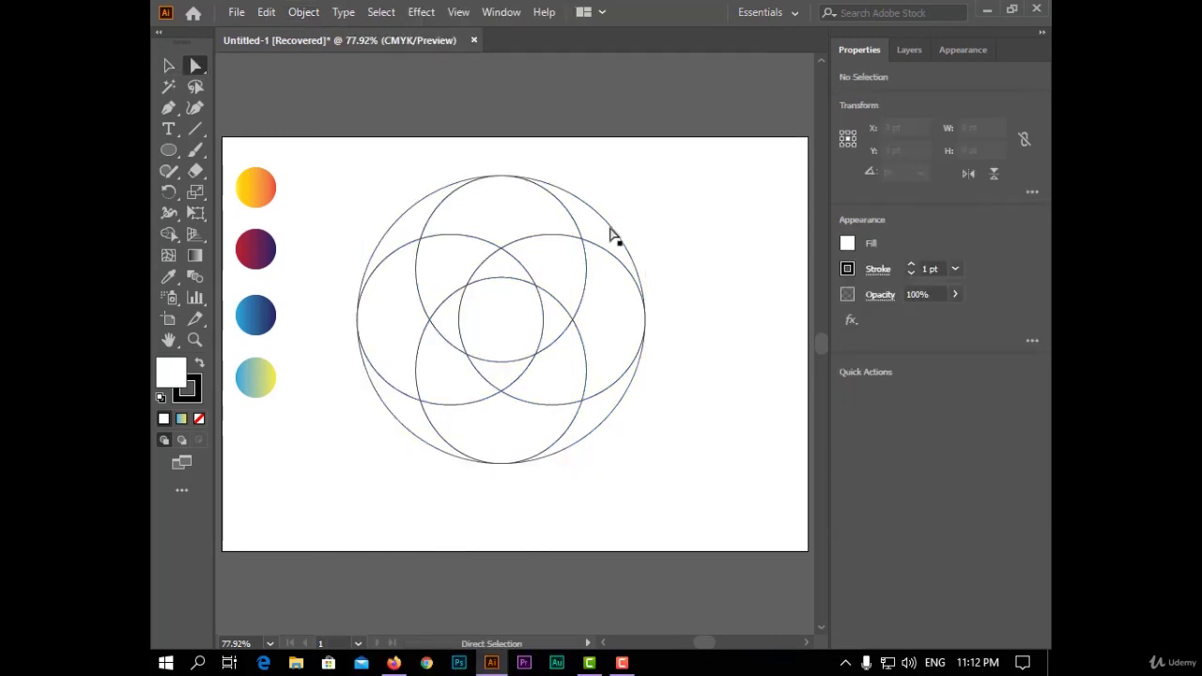
pyautogui.click(654, 192)
pyautogui.click(760, 215)
pyautogui.click(612, 231)
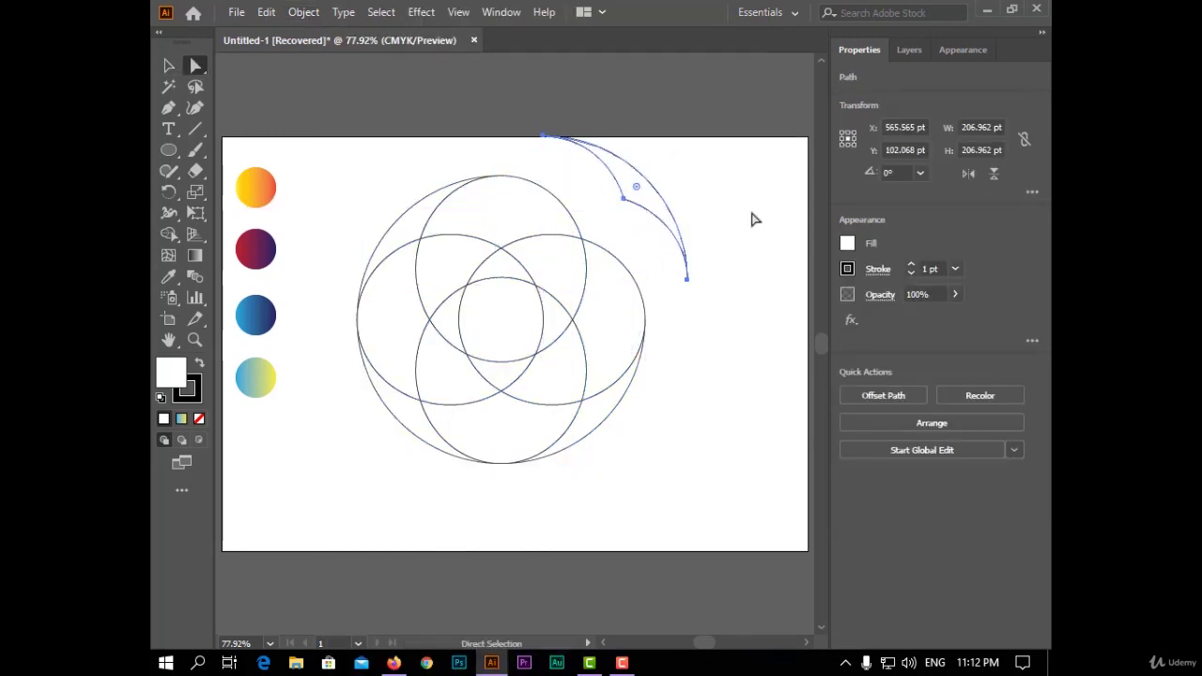
pyautogui.click(757, 215)
# Step: Select the whole divided figure and ungroup it into separate pieces
pyautogui.moveTo(693, 166); pyautogui.dragTo(336, 424)
pyautogui.press('v')
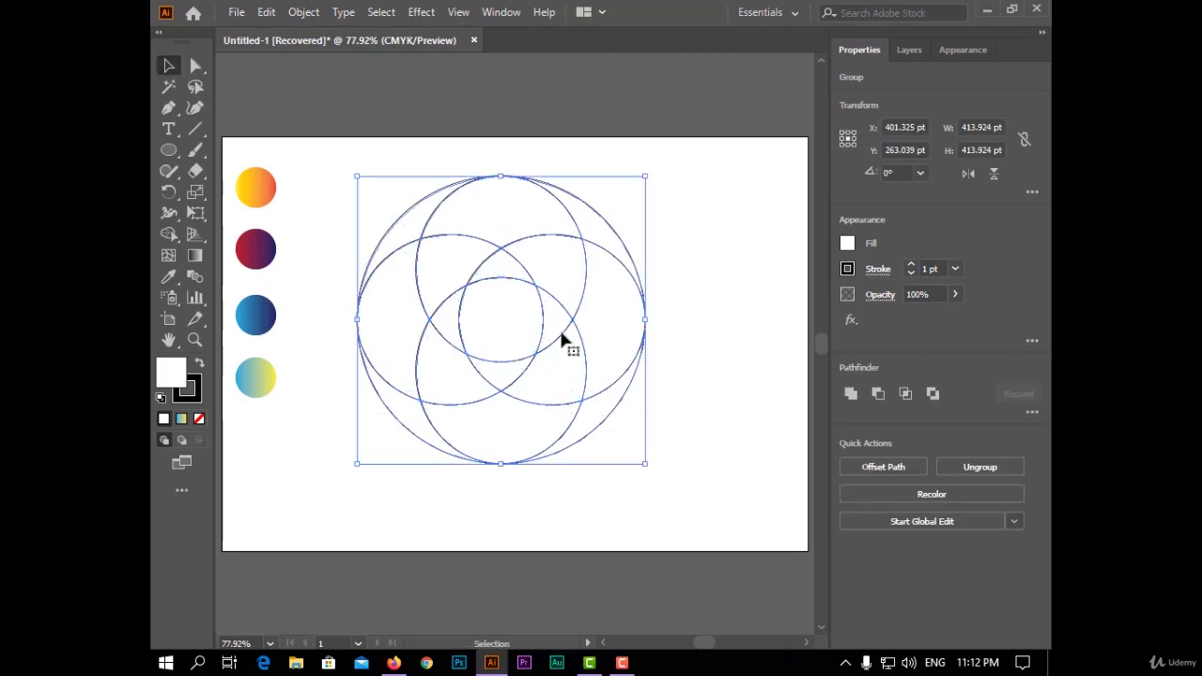
pyautogui.click(430, 164)
# Step: Group the pieces forming the upper crescent and merge them with the Pathfinder Add effect
pyautogui.click(529, 228)
pyautogui.click(672, 354)
pyautogui.click(537, 232)
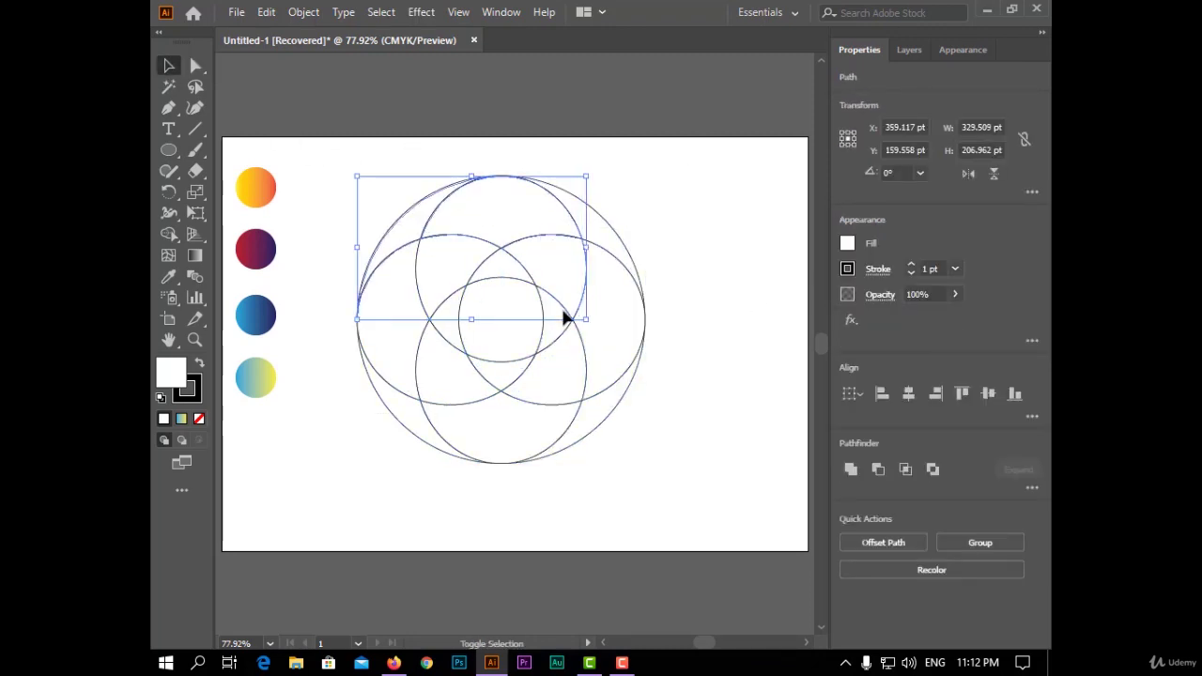
pyautogui.rightClick(497, 233)
pyautogui.click(608, 333)
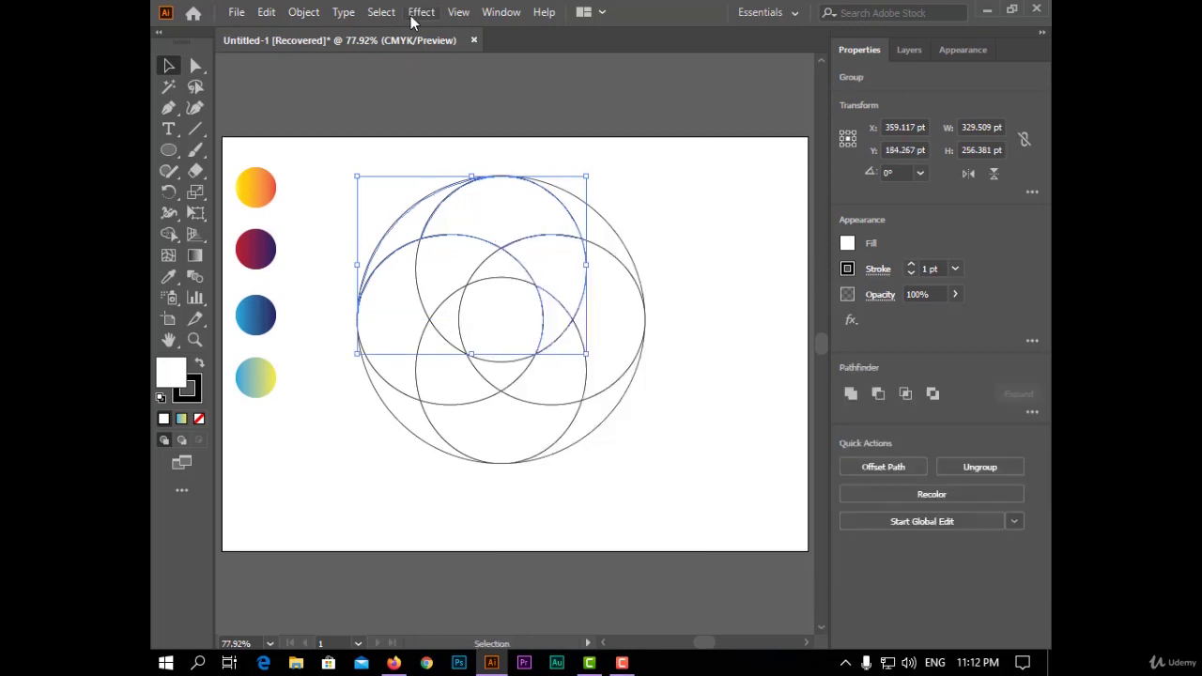
pyautogui.click(421, 12)
pyautogui.moveTo(572, 178)
pyautogui.click(711, 183)
pyautogui.click(723, 162)
pyautogui.click(481, 177)
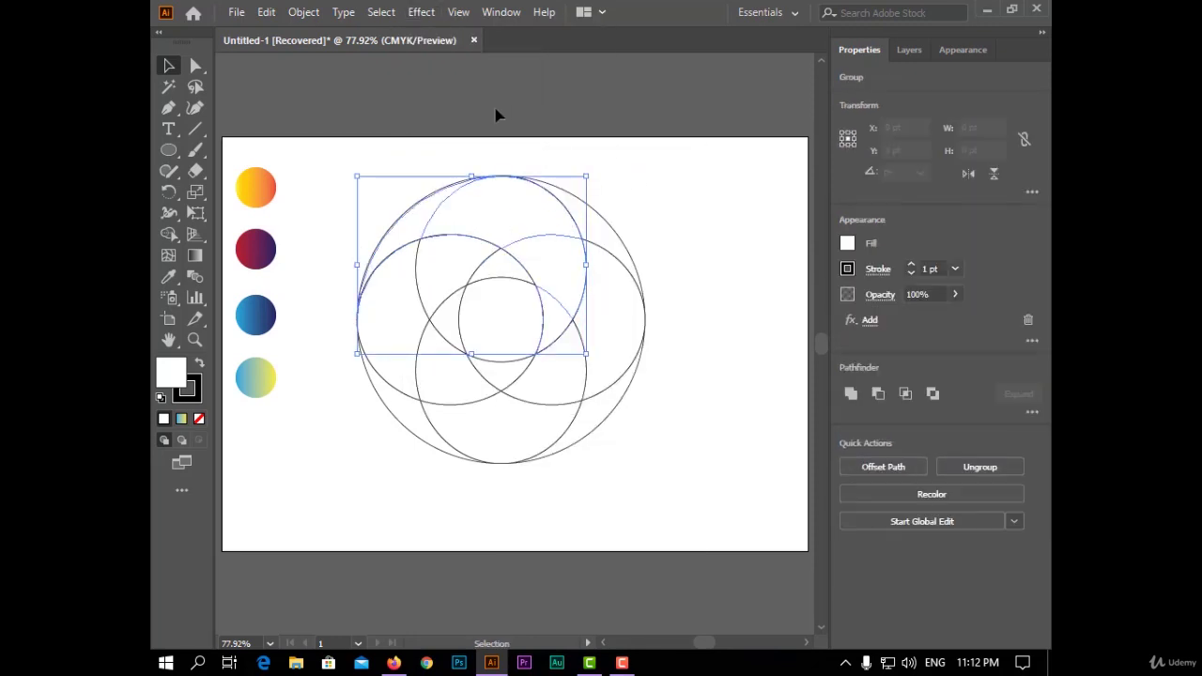
# Step: Fill the upper crescent with the yellow-to-orange gradient sampled from the first color circle
pyautogui.click(169, 276)
pyautogui.click(255, 188)
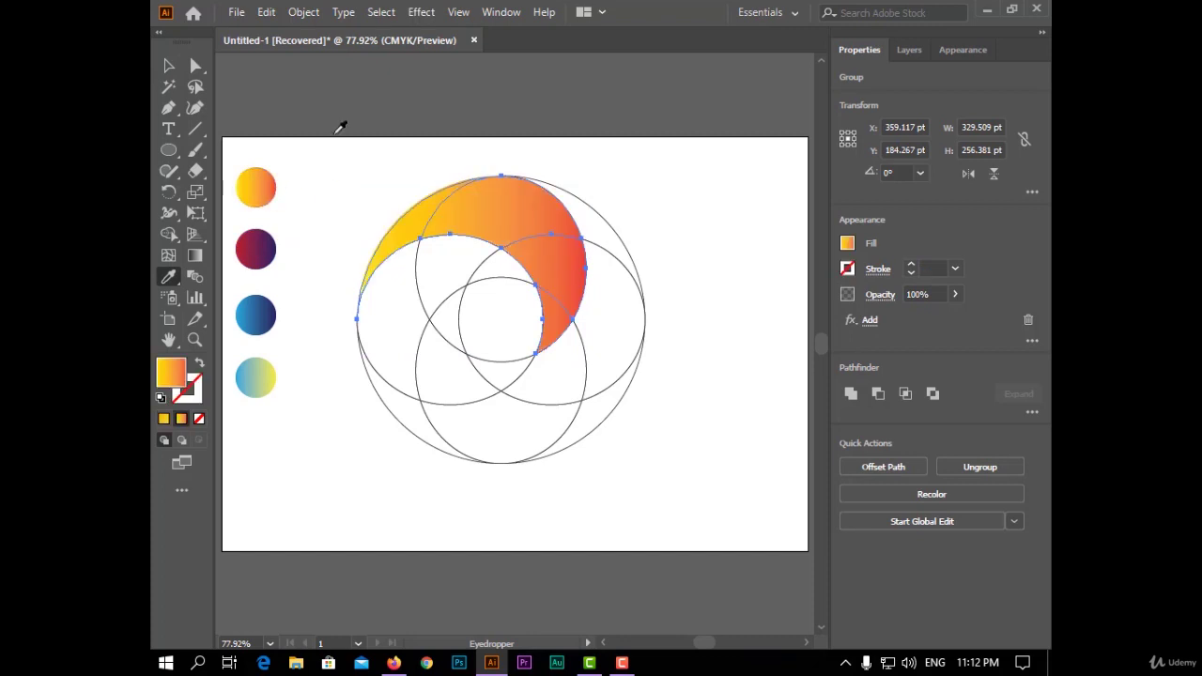
pyautogui.press('v')
pyautogui.click(669, 180)
# Step: Group the pieces forming the right-hand crescent and merge them with the Pathfinder Add effect
pyautogui.click(621, 229)
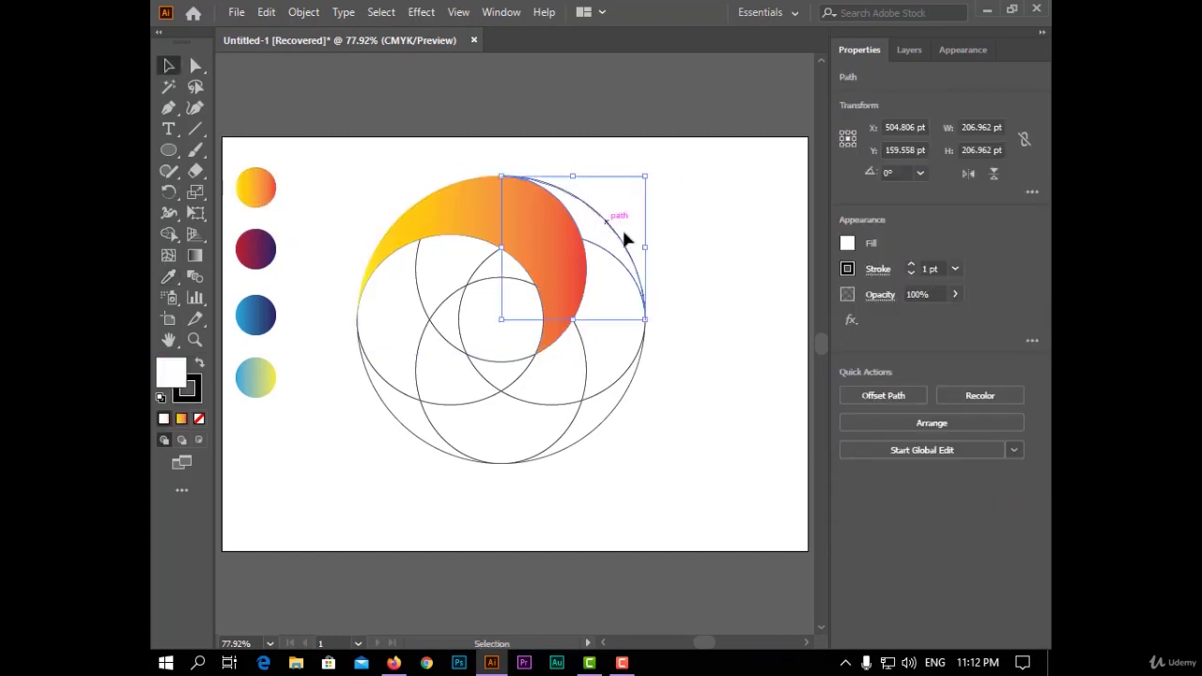
pyautogui.keyDown('shift'); pyautogui.click(571, 367); pyautogui.keyUp('shift')
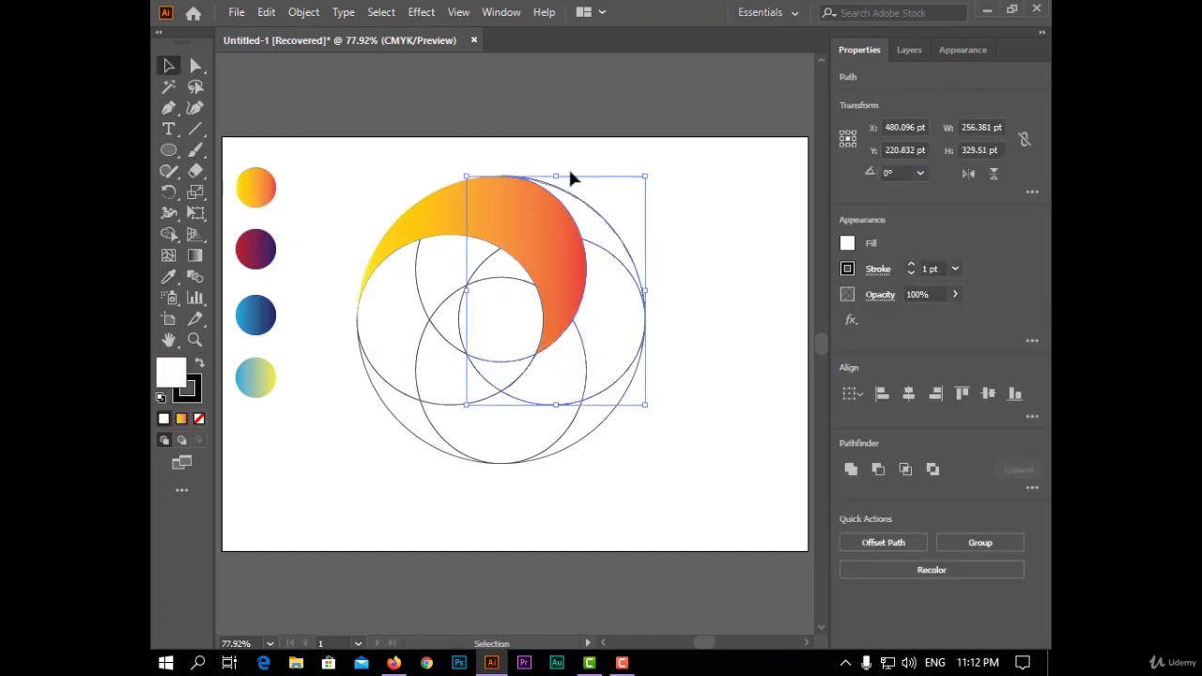
pyautogui.rightClick(594, 268)
pyautogui.click(625, 375)
pyautogui.click(420, 12)
pyautogui.moveTo(563, 183)
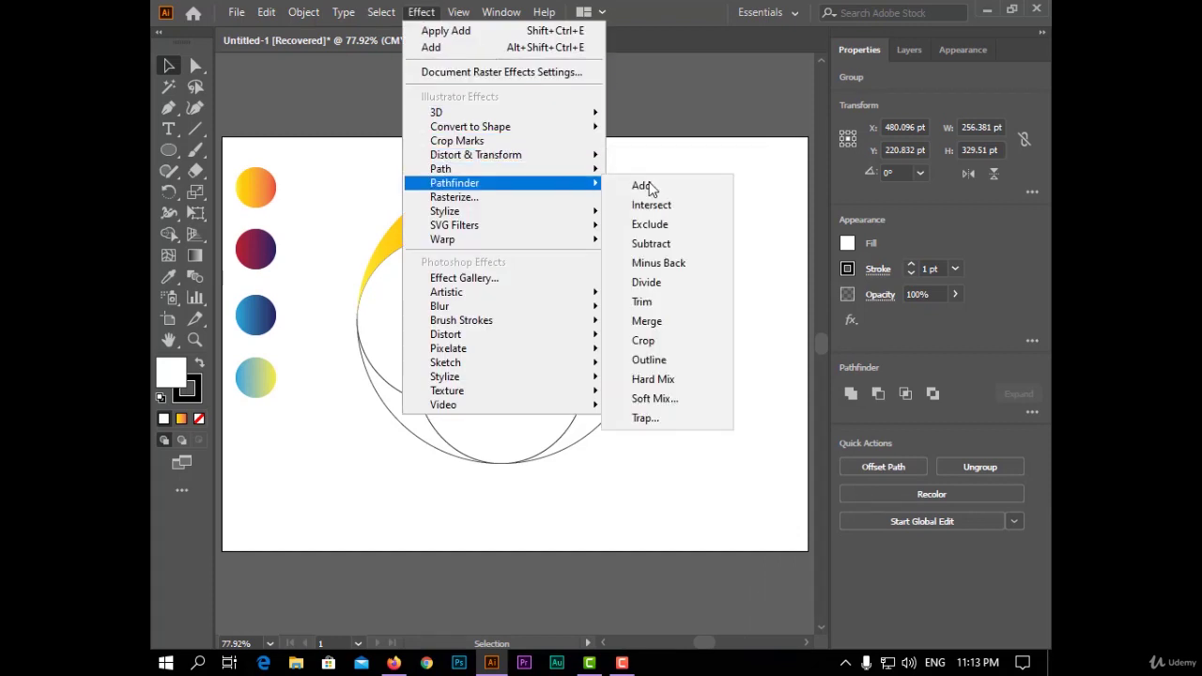
pyautogui.click(642, 186)
# Step: Fill the right-hand crescent with the red-to-purple gradient sampled from the second color circle
pyautogui.click(168, 276)
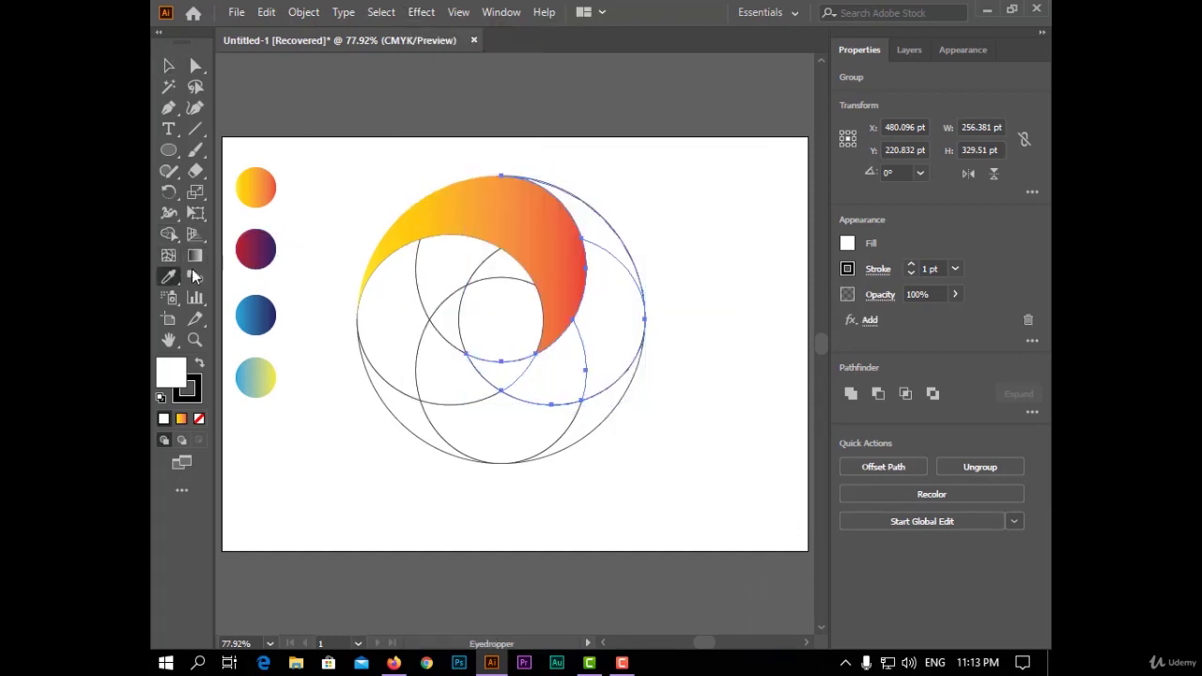
pyautogui.click(268, 242)
pyautogui.press('v')
pyautogui.hotkey('ctrl', 'shift', 'a')
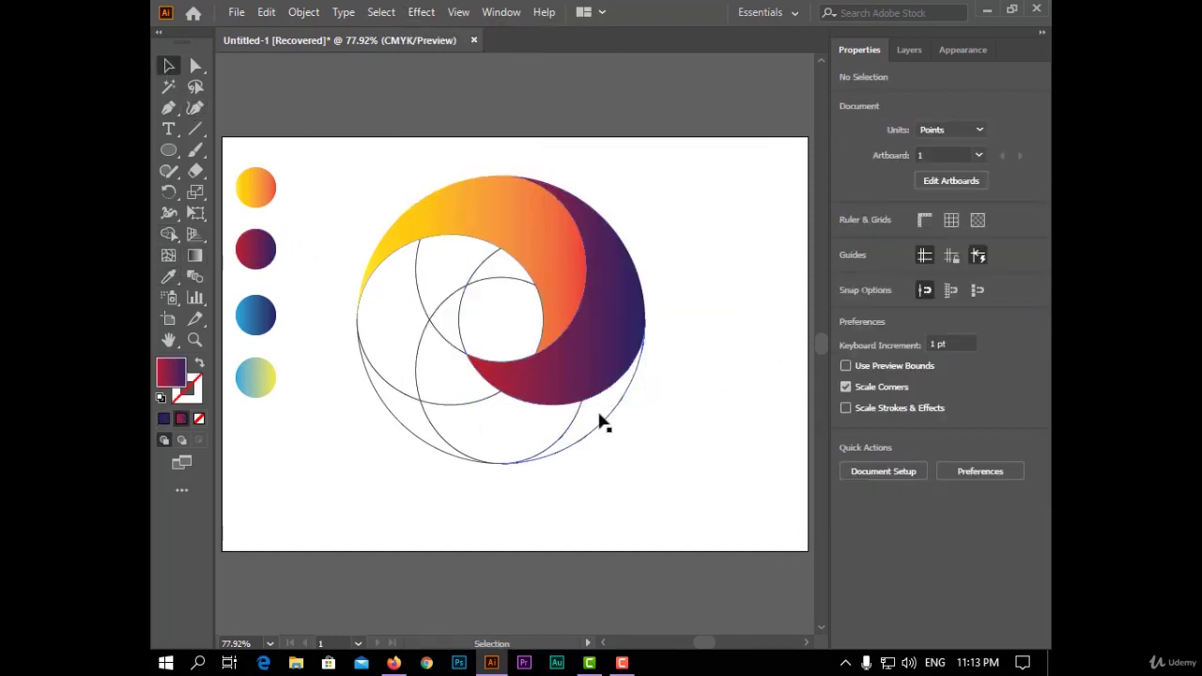
# Step: Group the pieces forming the lower crescent and merge them with the Pathfinder Add effect
pyautogui.click(601, 423)
pyautogui.keyDown('shift'); pyautogui.click(460, 387); pyautogui.keyUp('shift')
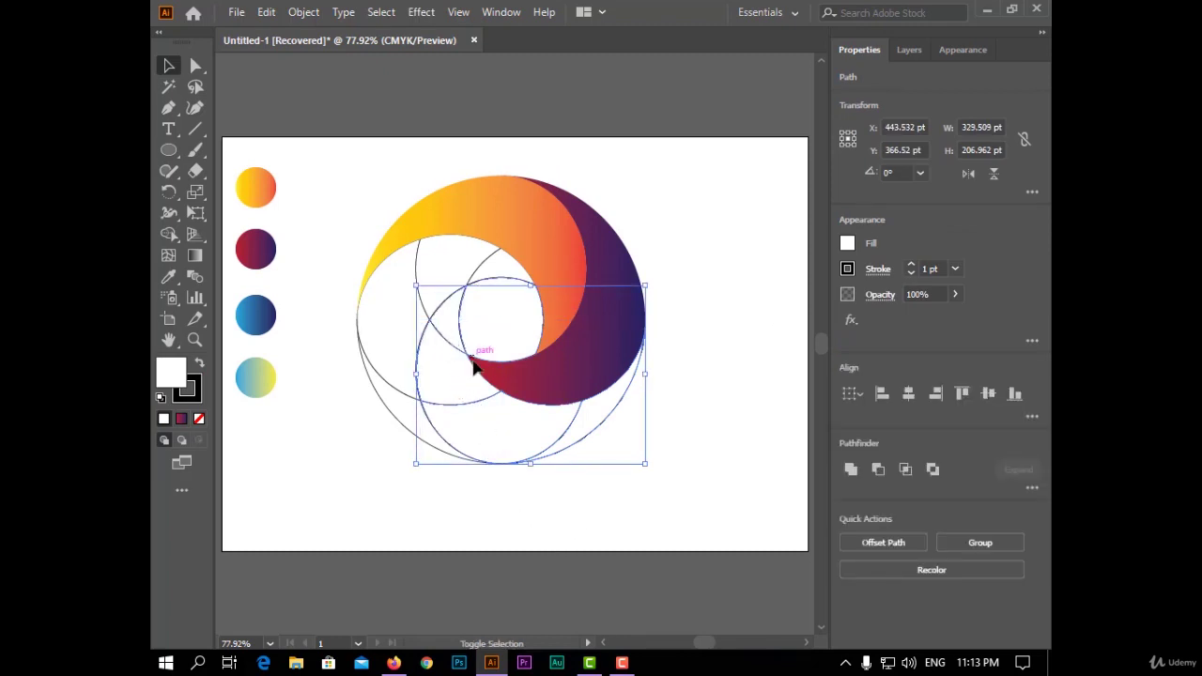
pyautogui.rightClick(509, 66)
pyautogui.click(592, 173)
pyautogui.click(420, 12)
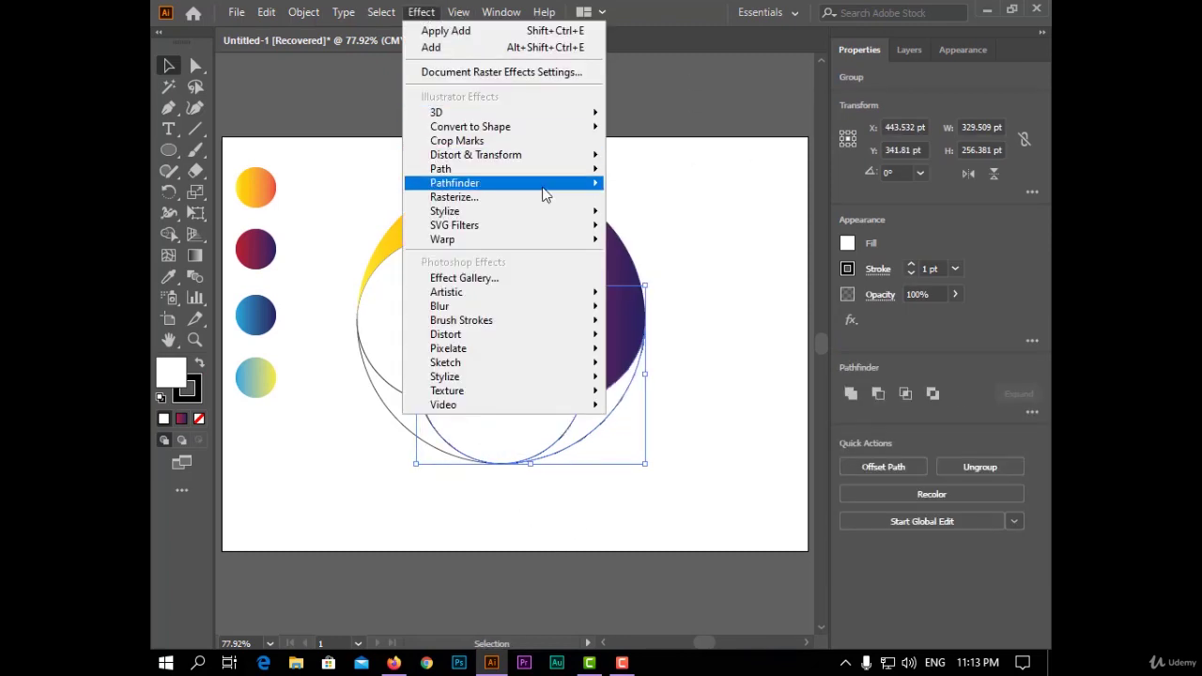
pyautogui.moveTo(544, 183)
pyautogui.click(648, 185)
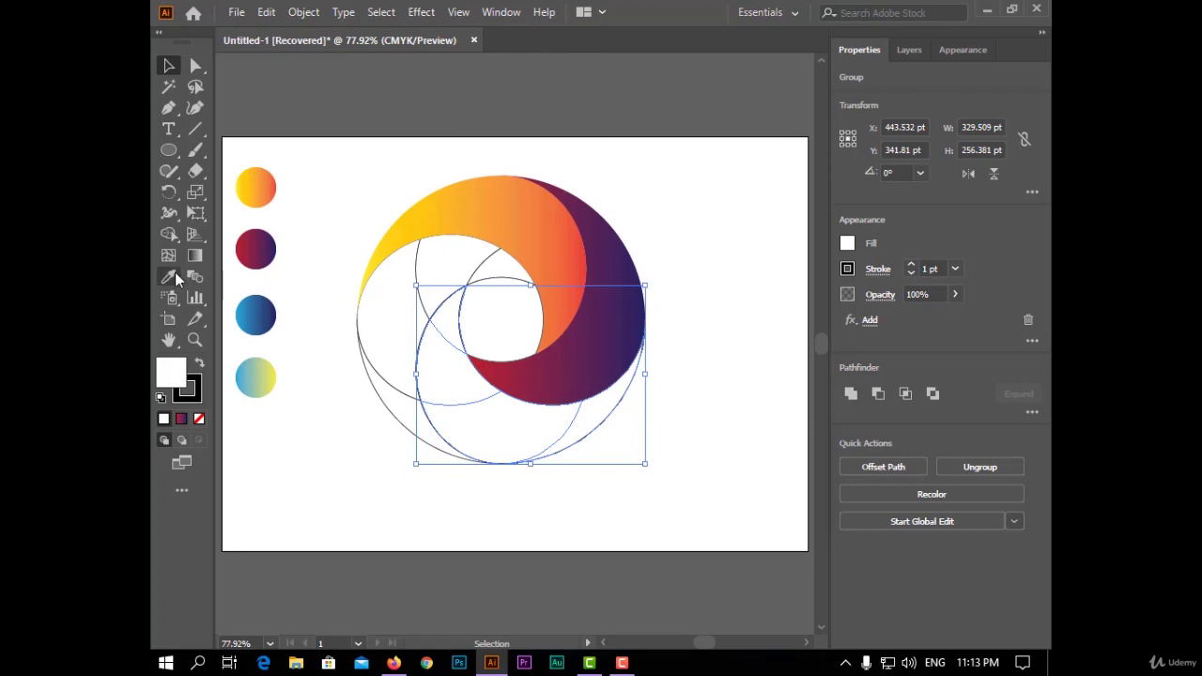
# Step: Fill the lower crescent with the blue gradient sampled from the third color circle
pyautogui.click(177, 275)
pyautogui.click(262, 310)
pyautogui.click(168, 68)
pyautogui.click(772, 282)
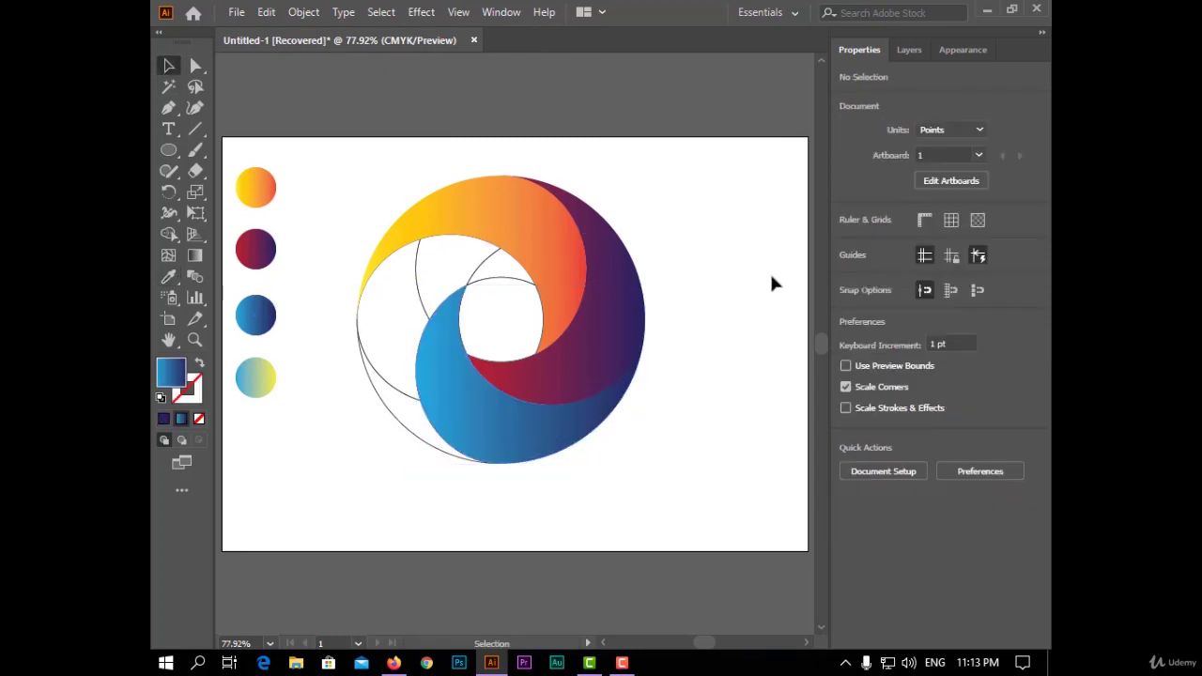
# Step: Group the remaining pieces forming the left-hand crescent and merge them with the Pathfinder Add effect
pyautogui.click(495, 272)
pyautogui.keyDown('shift'); pyautogui.click(445, 272); pyautogui.keyUp('shift')
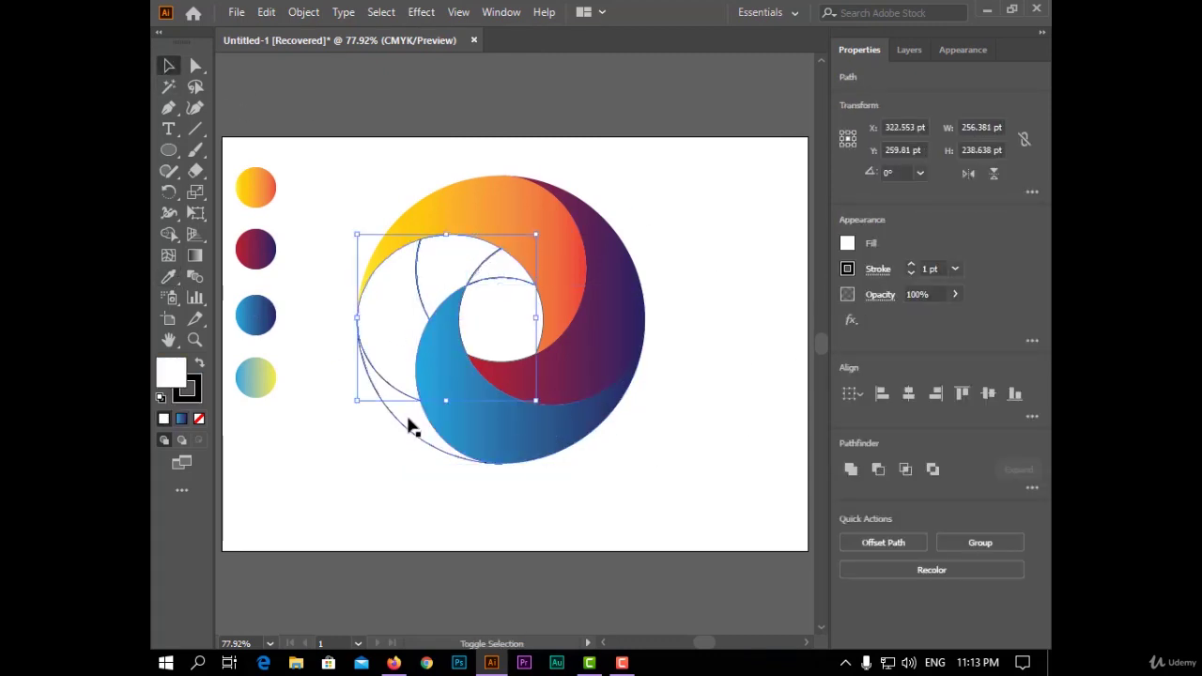
pyautogui.rightClick(414, 282)
pyautogui.click(474, 392)
pyautogui.click(420, 11)
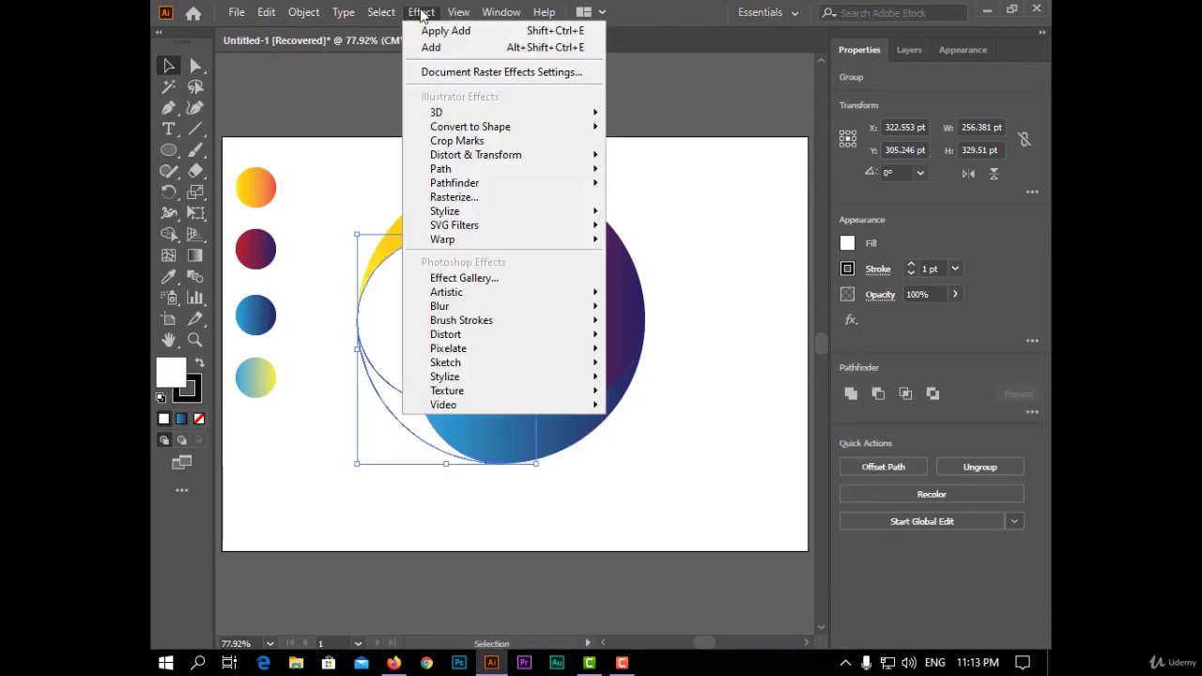
pyautogui.moveTo(550, 184)
pyautogui.click(669, 185)
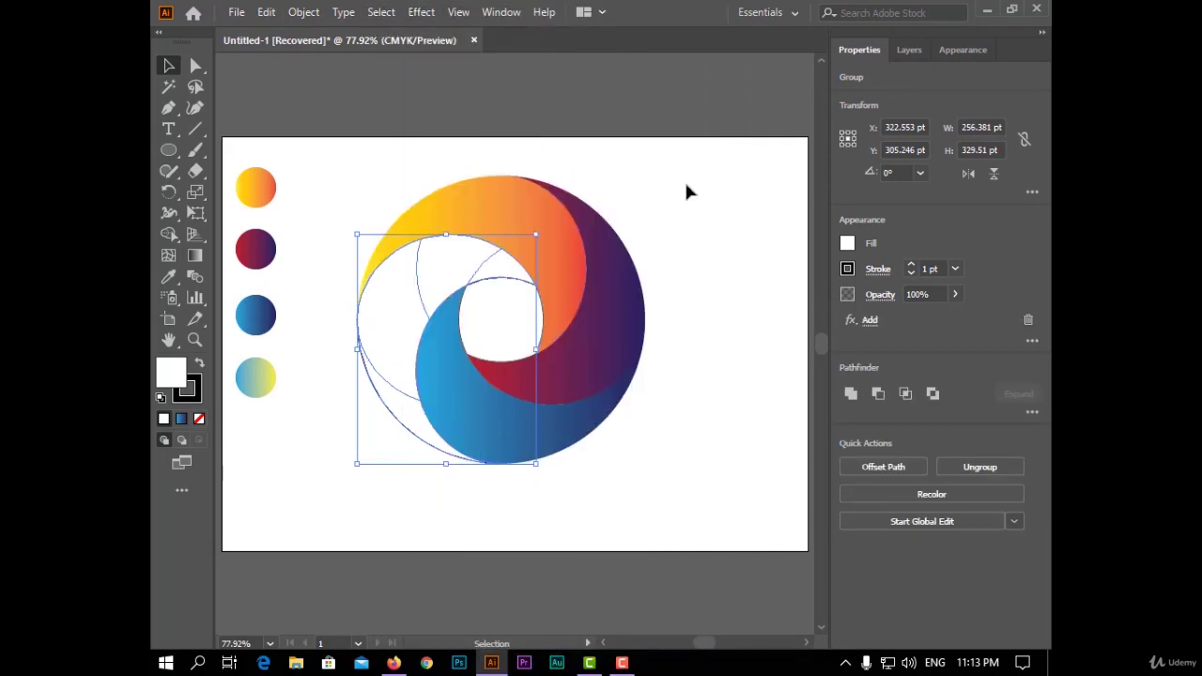
# Step: Fill the left-hand crescent with the blue-to-yellow gradient sampled from the fourth color circle
pyautogui.click(168, 276)
pyautogui.click(260, 376)
pyautogui.press('v')
# Step: Delete the four gradient sample circles beside the figure
pyautogui.click(345, 178)
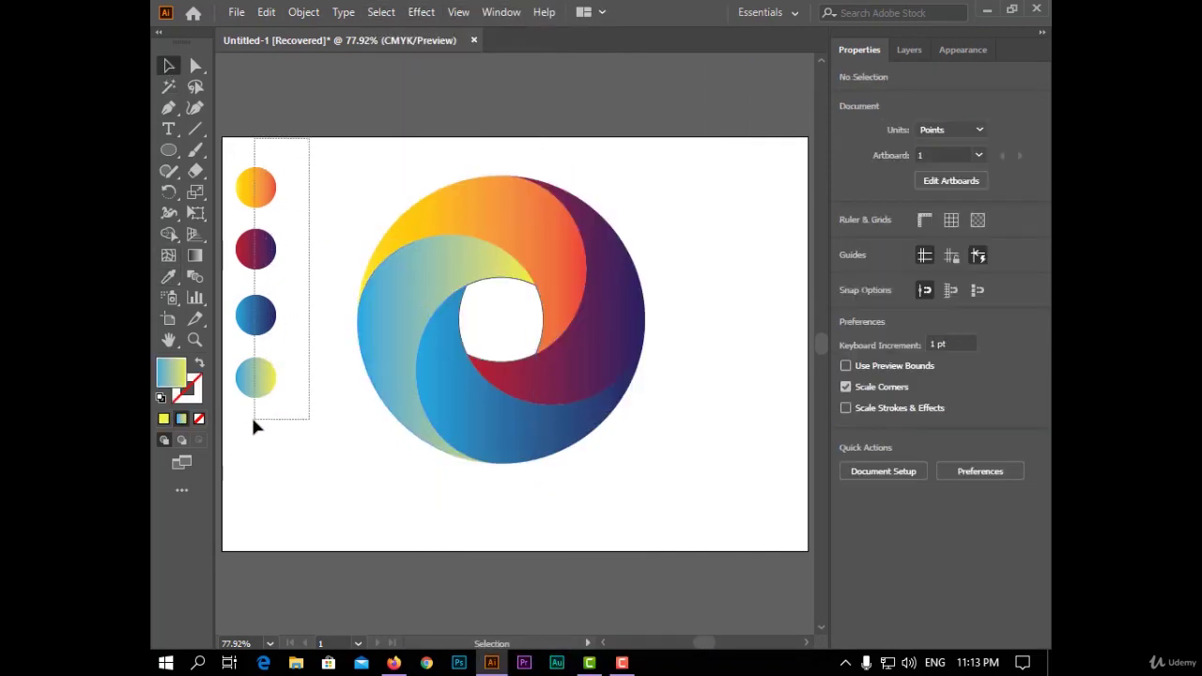
pyautogui.moveTo(252, 421); pyautogui.dragTo(254, 421)
pyautogui.press('Delete')
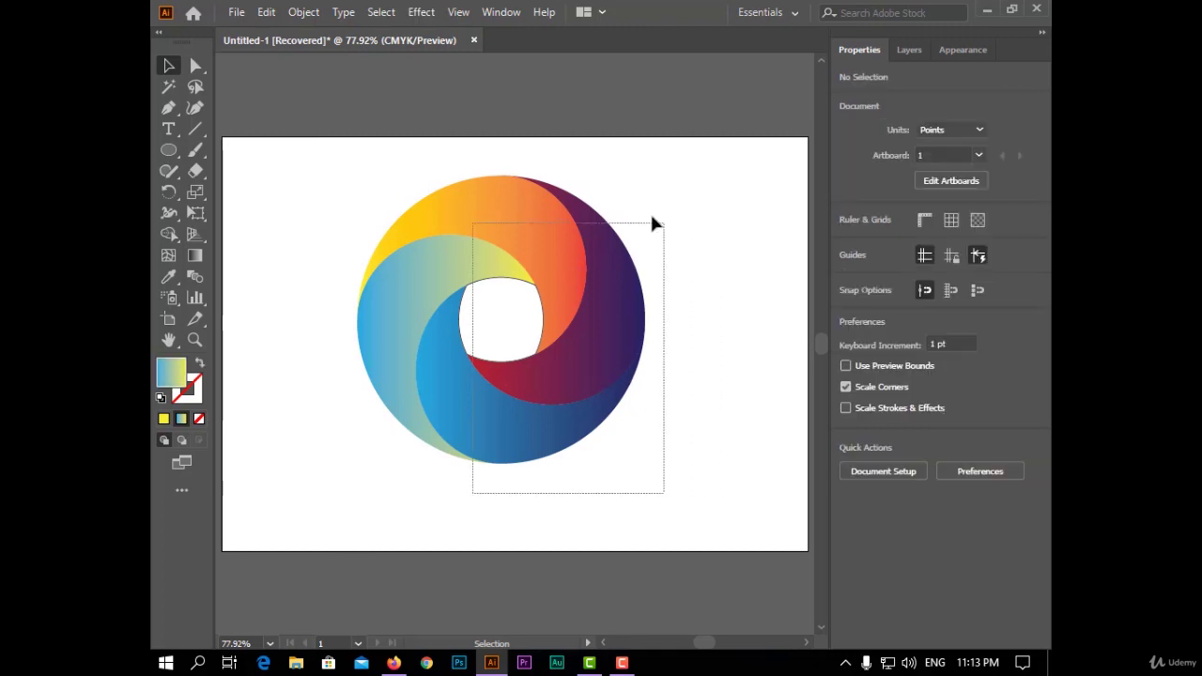
# Step: Group all the parts of the swirl figure and move it to the center of the artboard
pyautogui.moveTo(652, 218); pyautogui.dragTo(665, 178)
pyautogui.click(915, 395)
pyautogui.hotkey('ctrl', 'z')
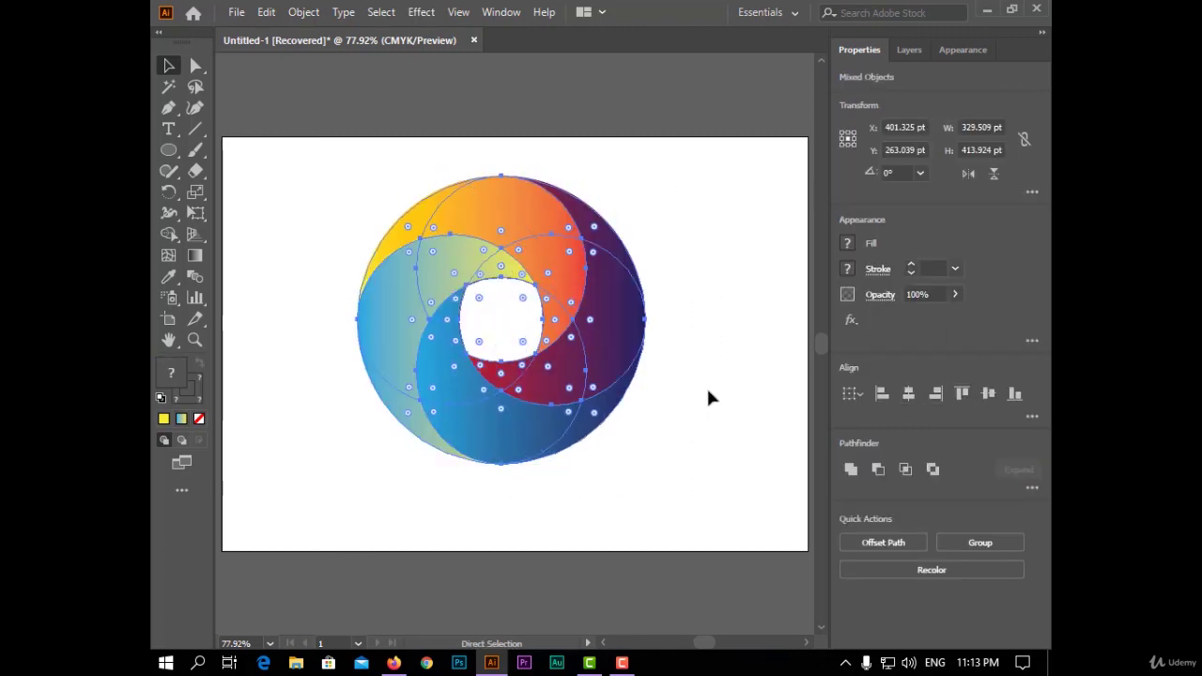
pyautogui.rightClick(706, 385)
pyautogui.click(576, 483)
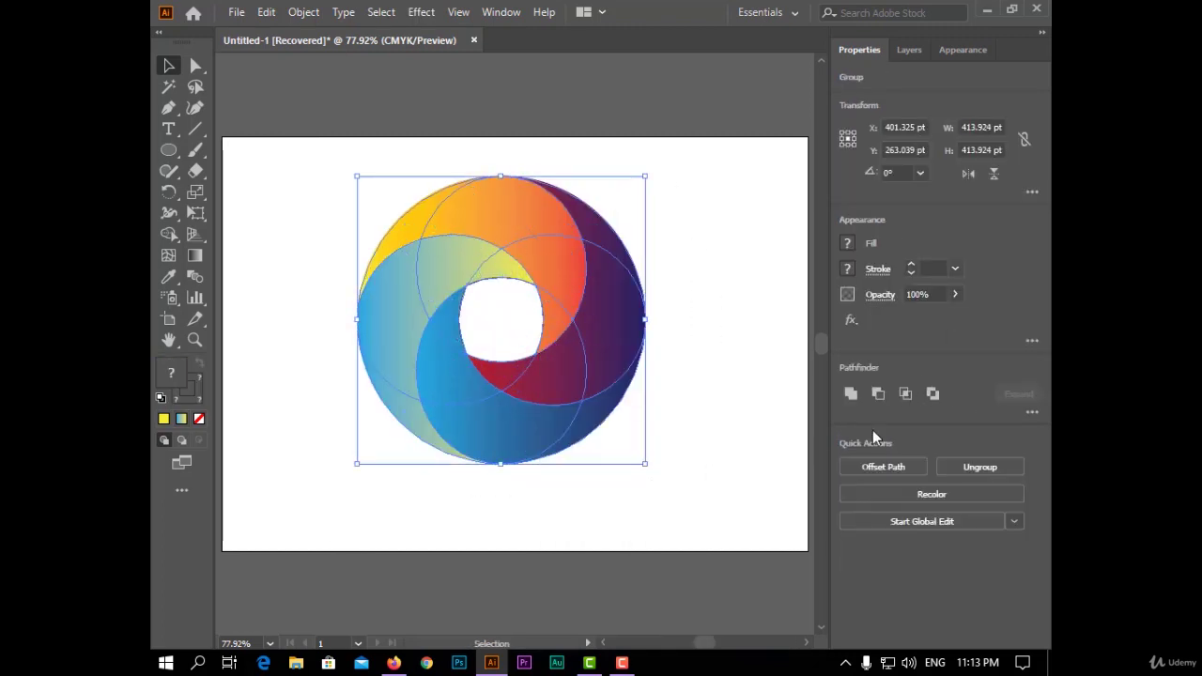
pyautogui.click(700, 327)
pyautogui.moveTo(615, 352); pyautogui.dragTo(630, 357)
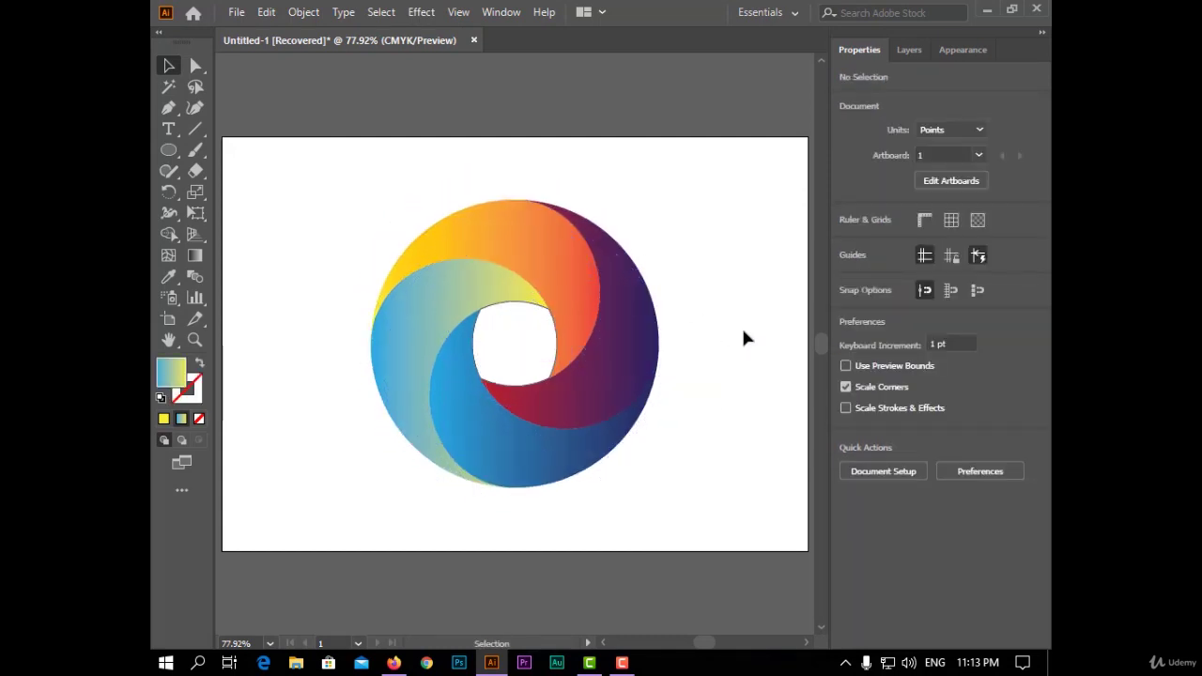
# Step: Draw a rectangle covering the whole artboard and give it a radial gradient running from a yellow center to blue edges
pyautogui.moveTo(169, 155); pyautogui.dragTo(808, 550)
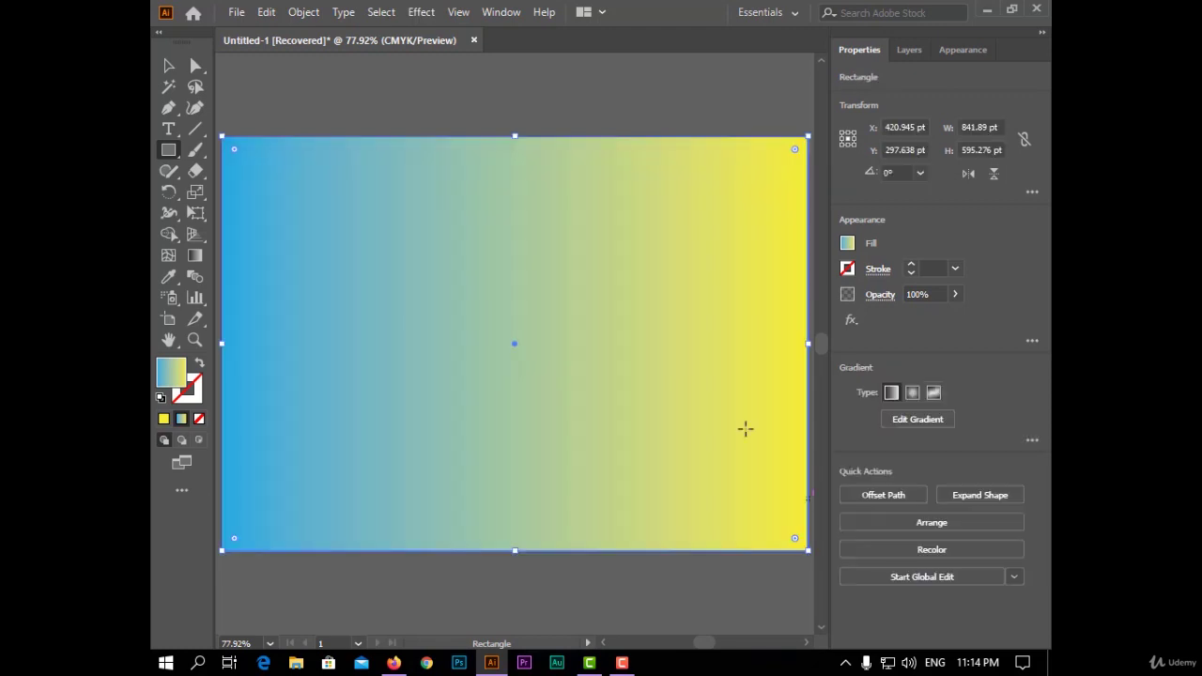
pyautogui.click(912, 392)
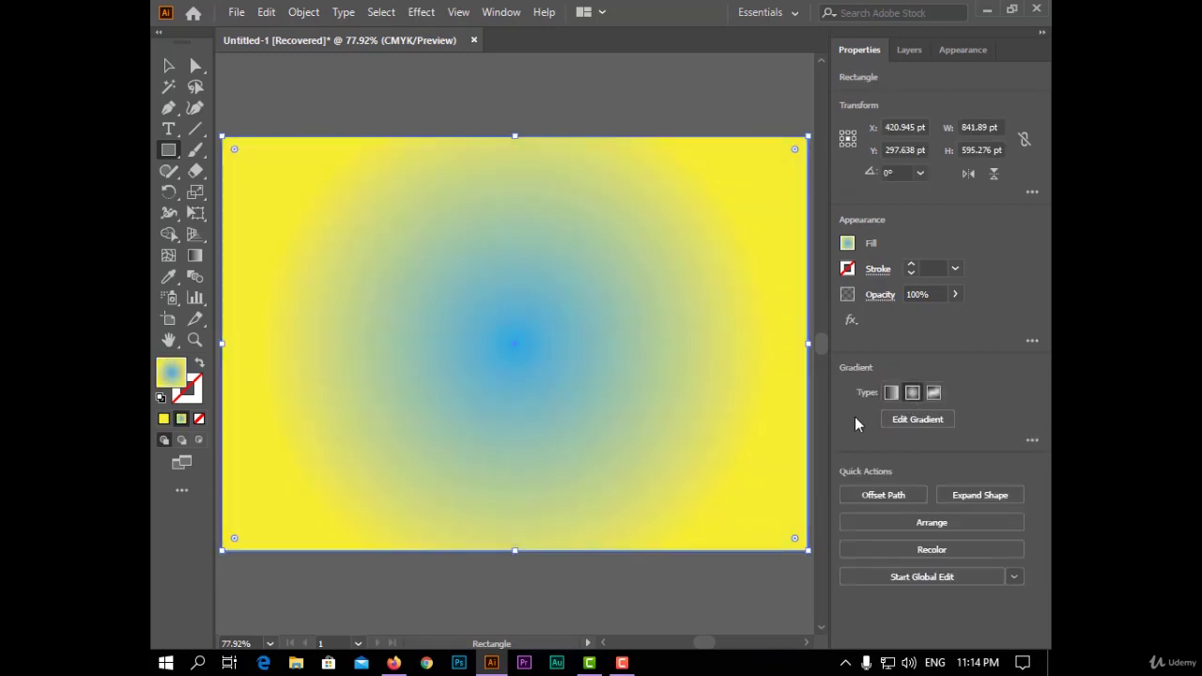
pyautogui.click(1022, 437)
pyautogui.moveTo(933, 380); pyautogui.dragTo(850, 376)
pyautogui.click(579, 144)
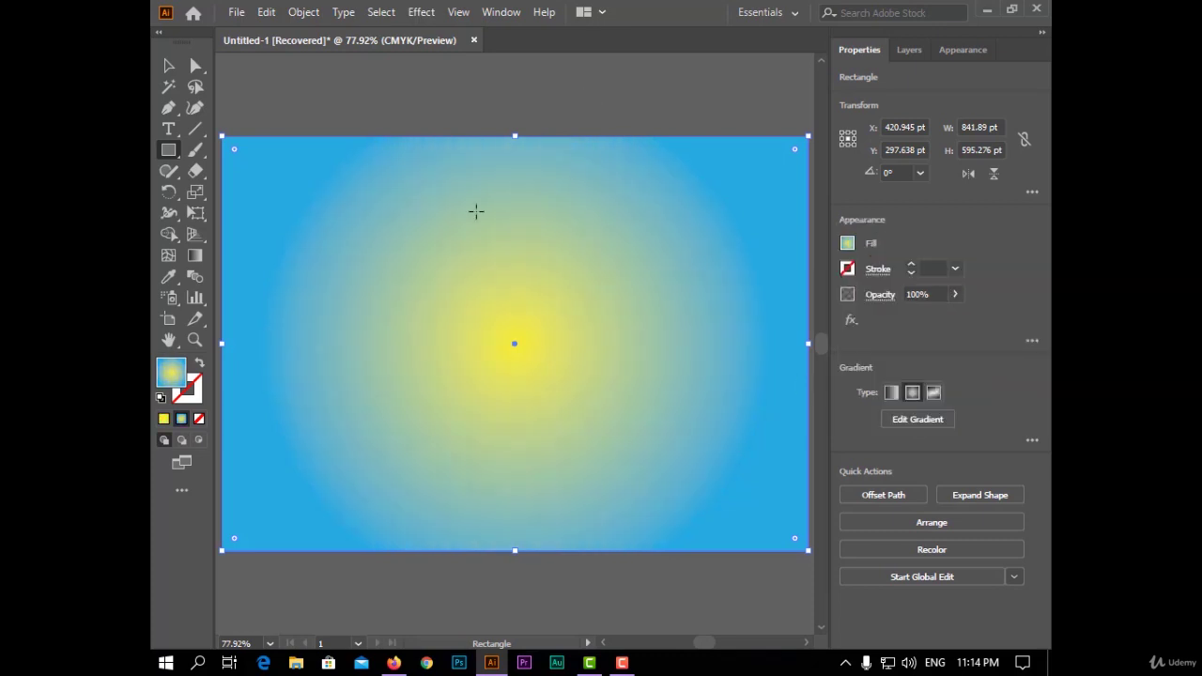
# Step: Send the gradient background rectangle behind the swirl figure
pyautogui.rightClick(400, 230)
pyautogui.moveTo(442, 520)
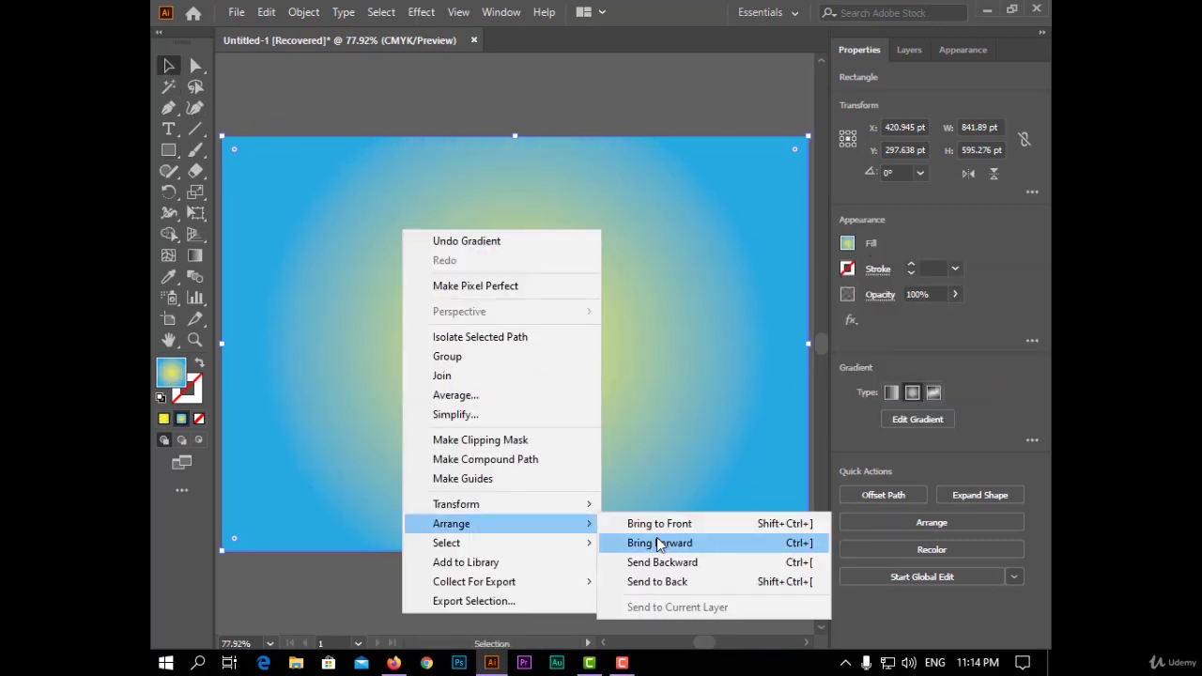
pyautogui.click(705, 577)
pyautogui.click(684, 556)
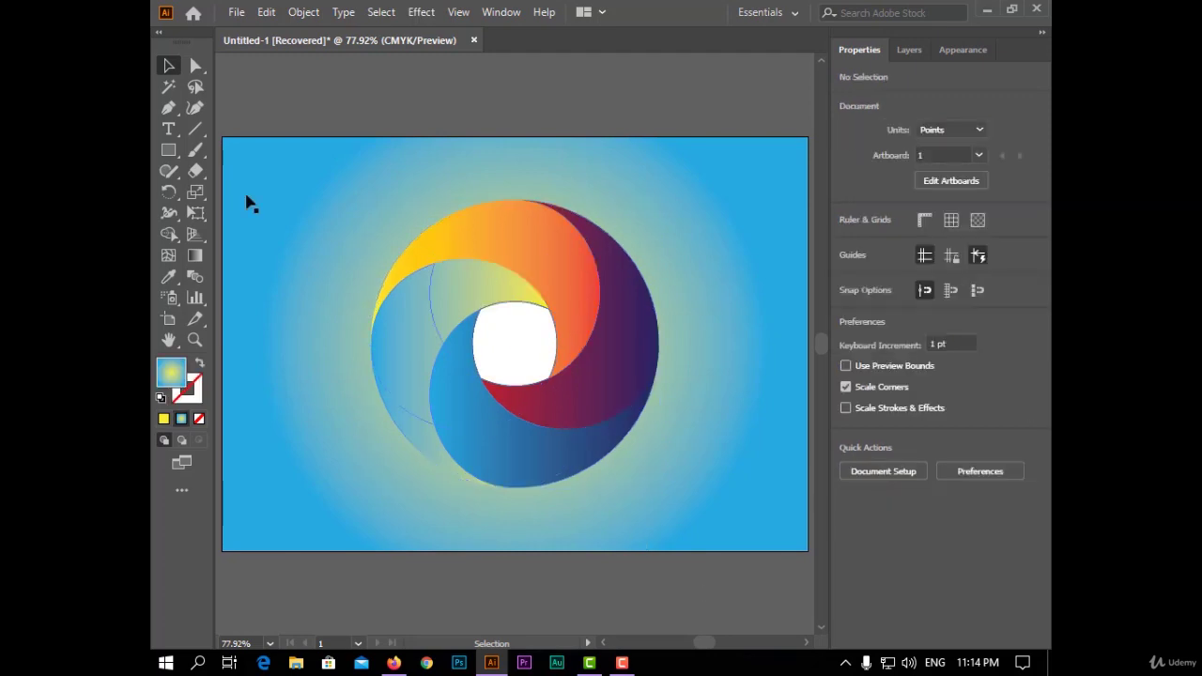
# Step: Delete the white piece in the center of the swirl figure
pyautogui.press('a')
pyautogui.click(554, 347)
pyautogui.press('Delete')
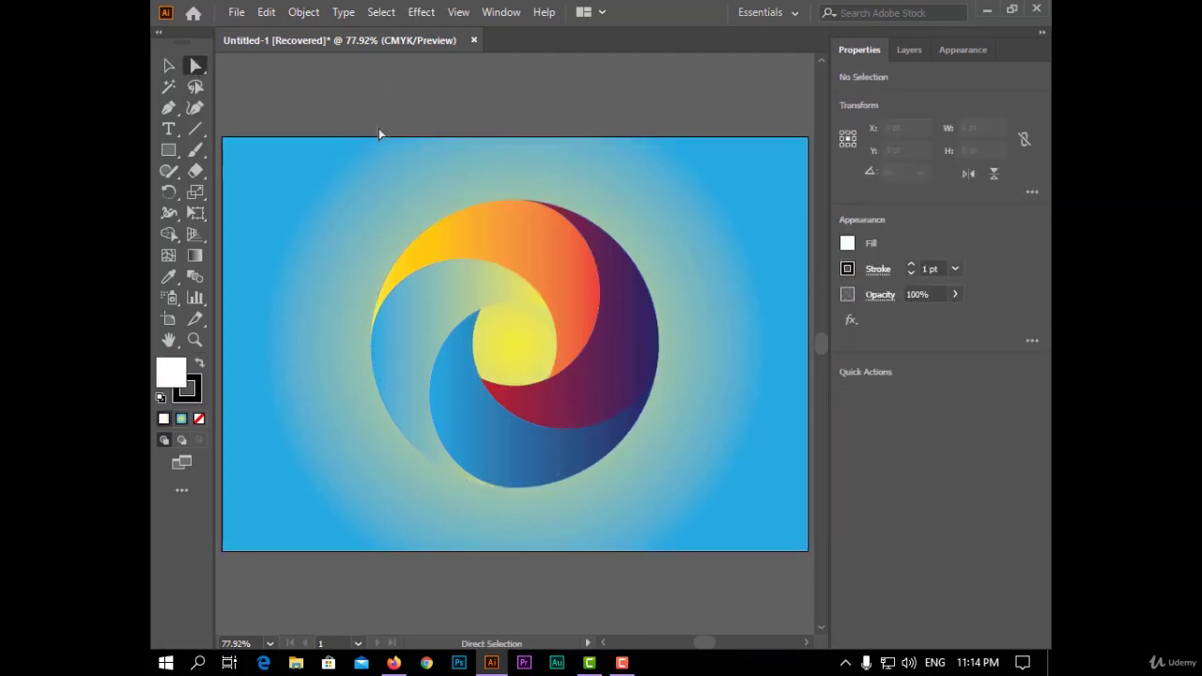
pyautogui.press('v')
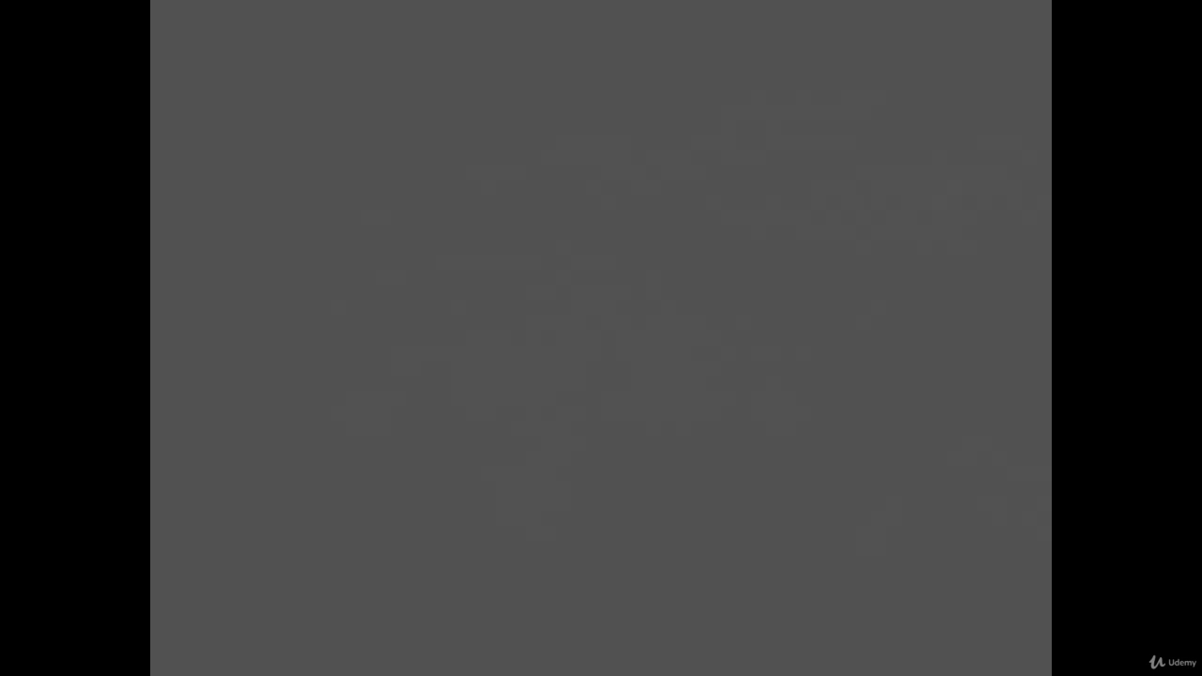